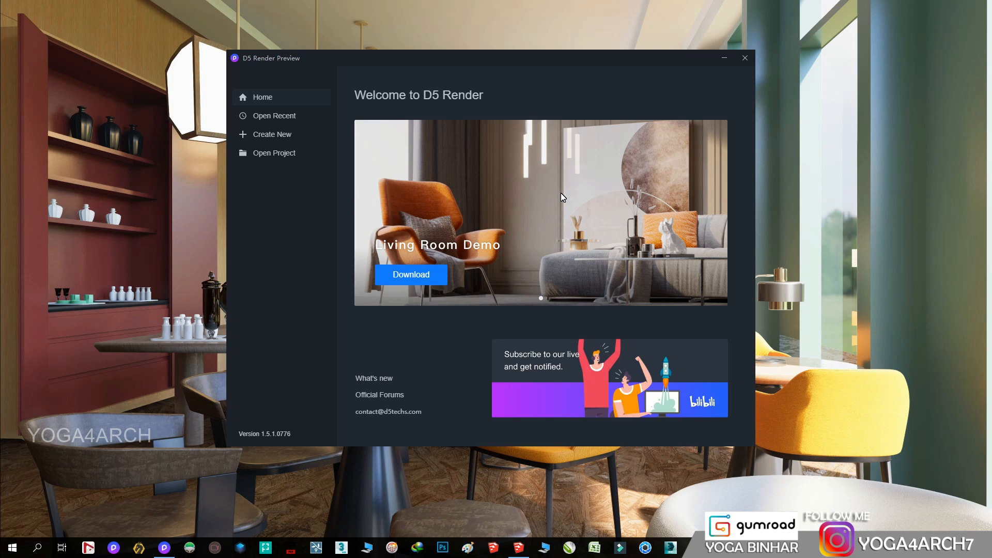
# - Create a new project from the house 2.skp model and maximize the project window
pyautogui.click(298, 138)
pyautogui.click(556, 129)
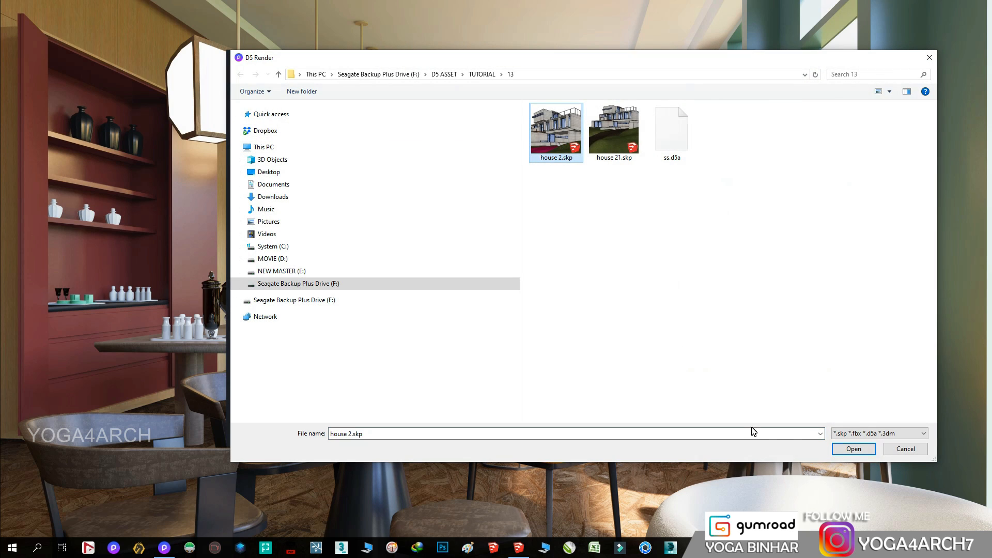
pyautogui.click(854, 449)
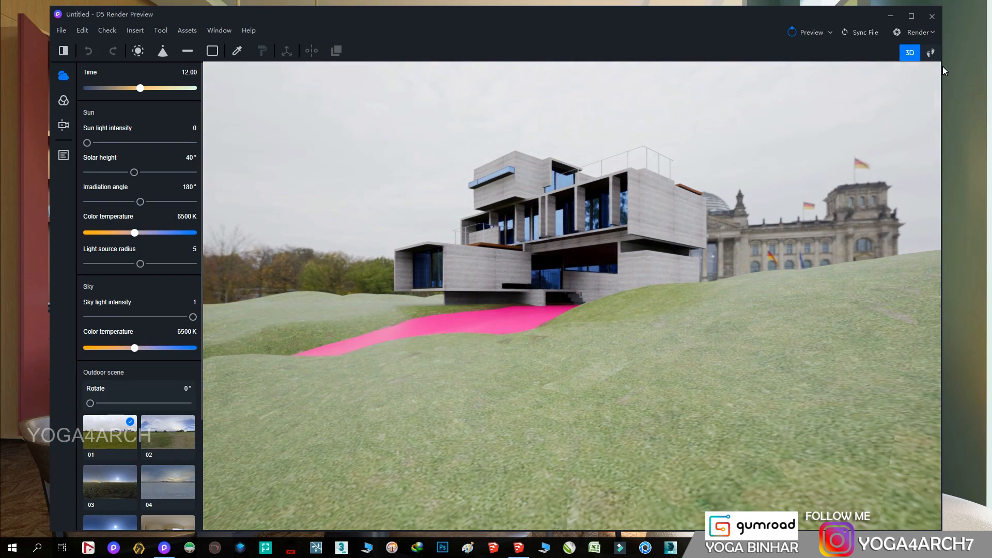
pyautogui.click(918, 17)
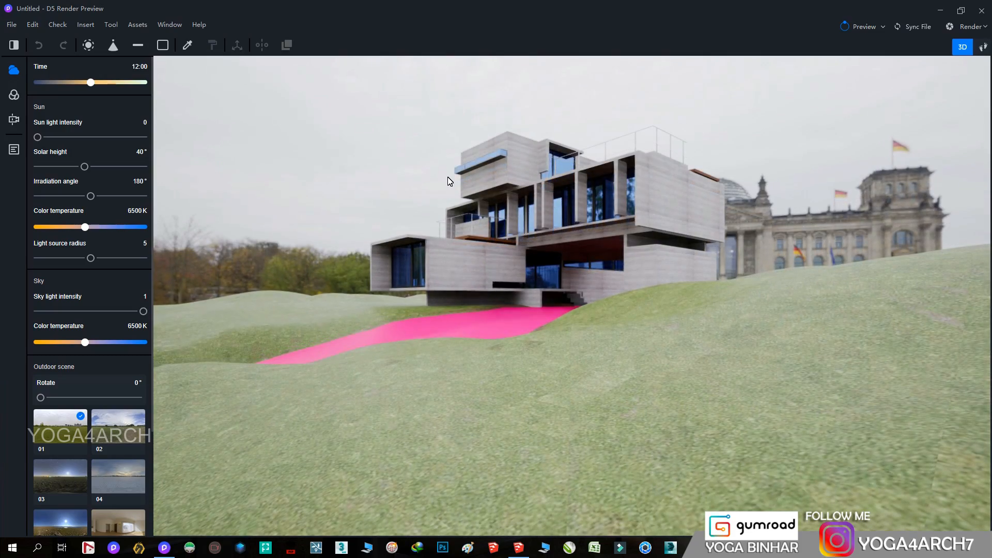
# - Frame the house from the driveway side and set the camera's field of view to 75°
pyautogui.scroll(5, 414, 147)
pyautogui.moveTo(600, 321); pyautogui.dragTo(608, 302, button='right')
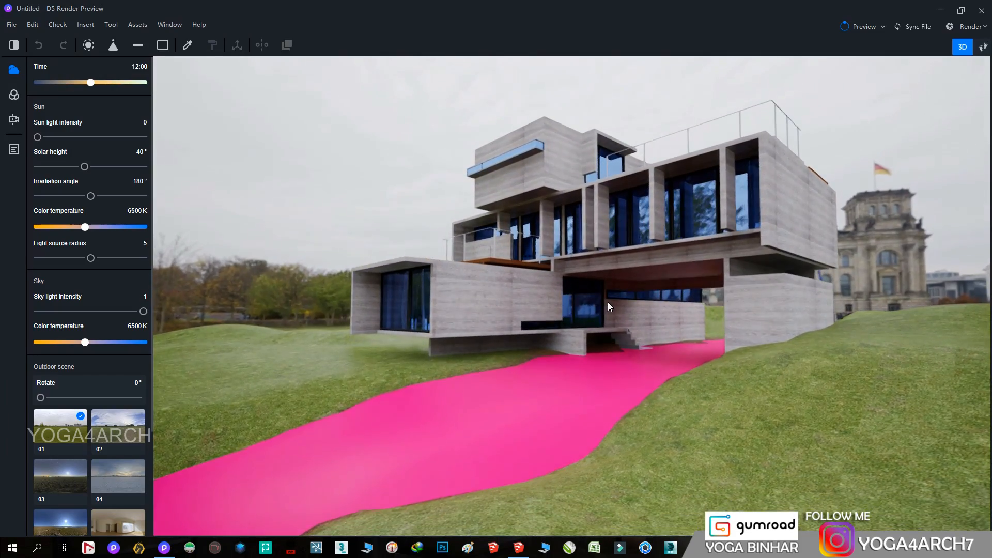
pyautogui.scroll(2, 752, 234)
pyautogui.scroll(-3, 343, 348)
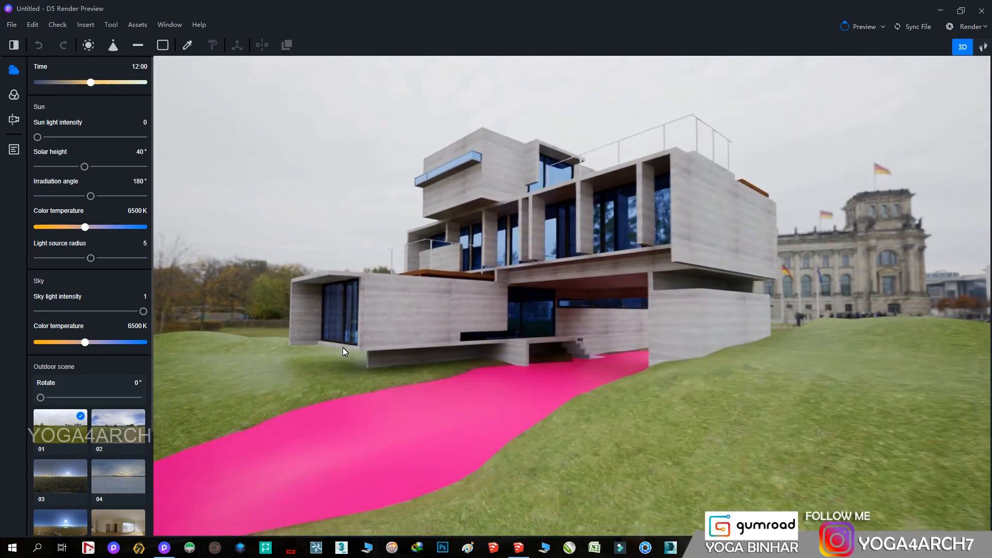
pyautogui.scroll(3, 588, 262)
pyautogui.click(16, 121)
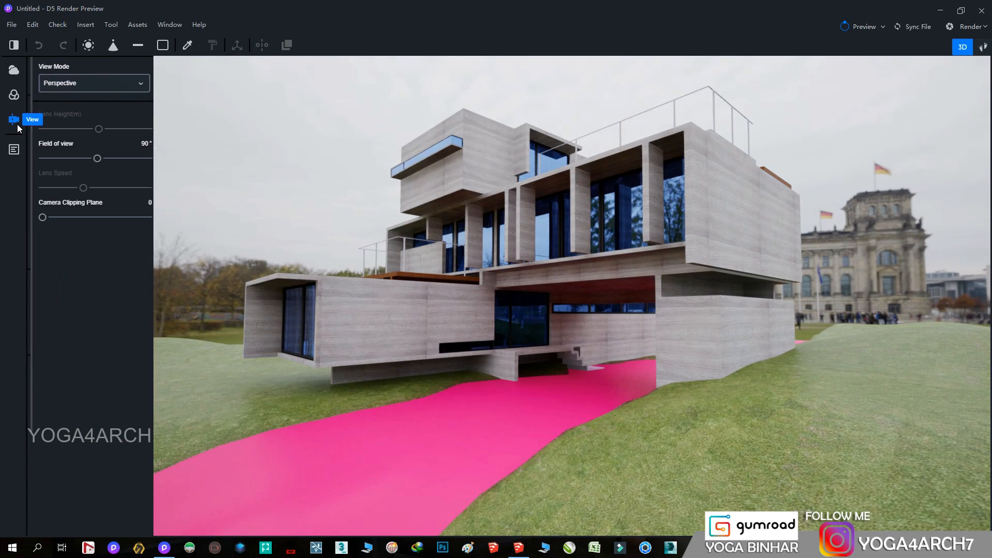
pyautogui.moveTo(92, 158); pyautogui.dragTo(88, 159)
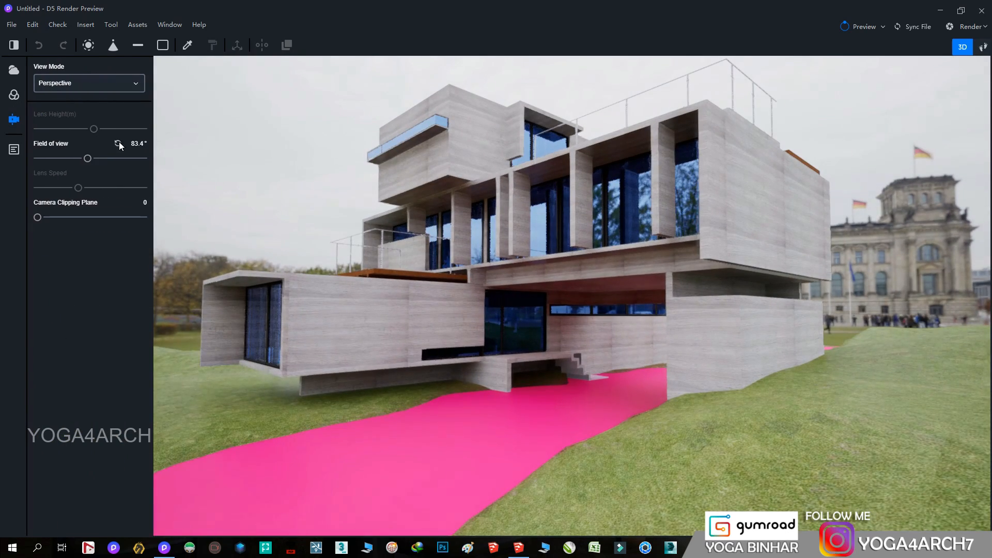
pyautogui.click(138, 143)
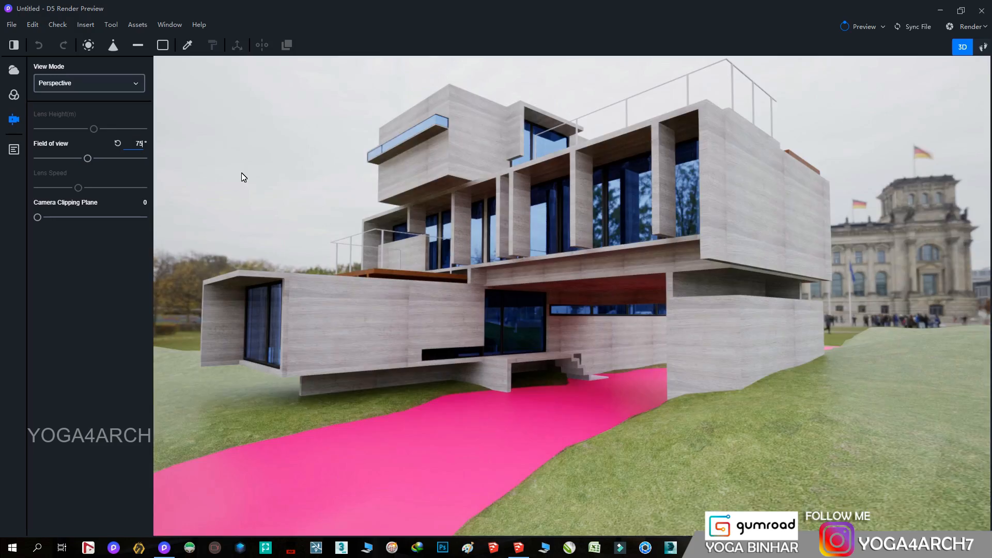
pyautogui.press('Return')
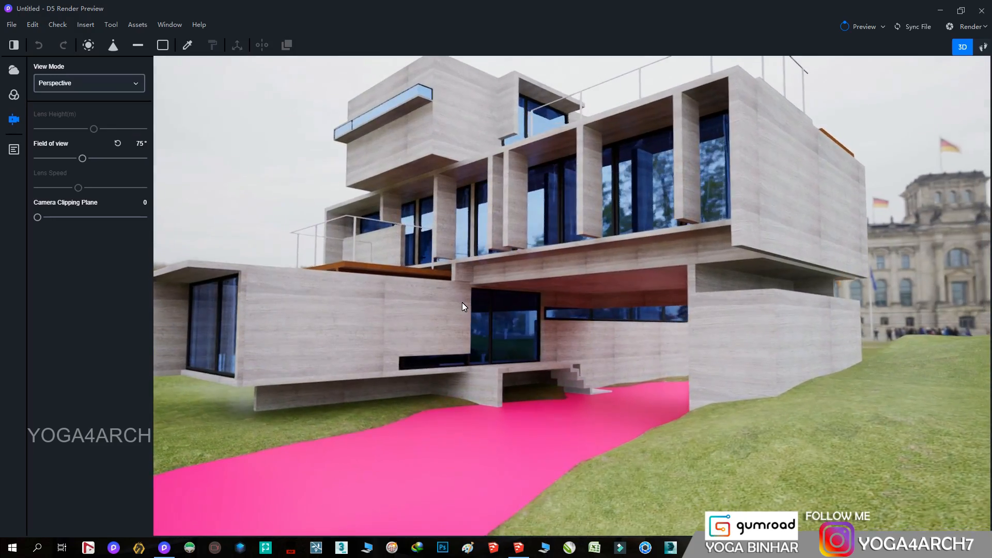
# - Compose a low corner view of the whole house in walk mode and update SU_Scene 2 with it
pyautogui.scroll(-3, 462, 302)
pyautogui.moveTo(384, 300); pyautogui.dragTo(319, 255, button='right')
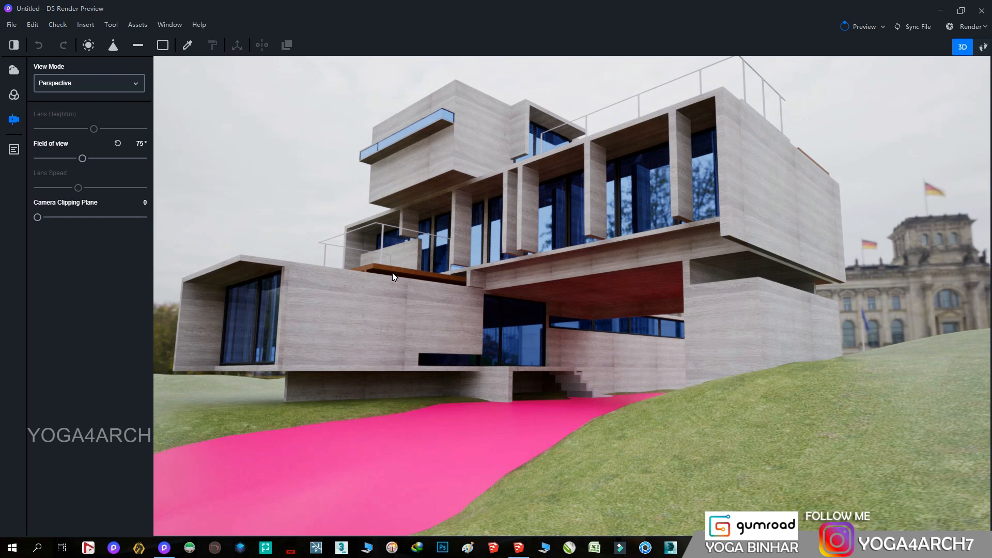
pyautogui.click(13, 149)
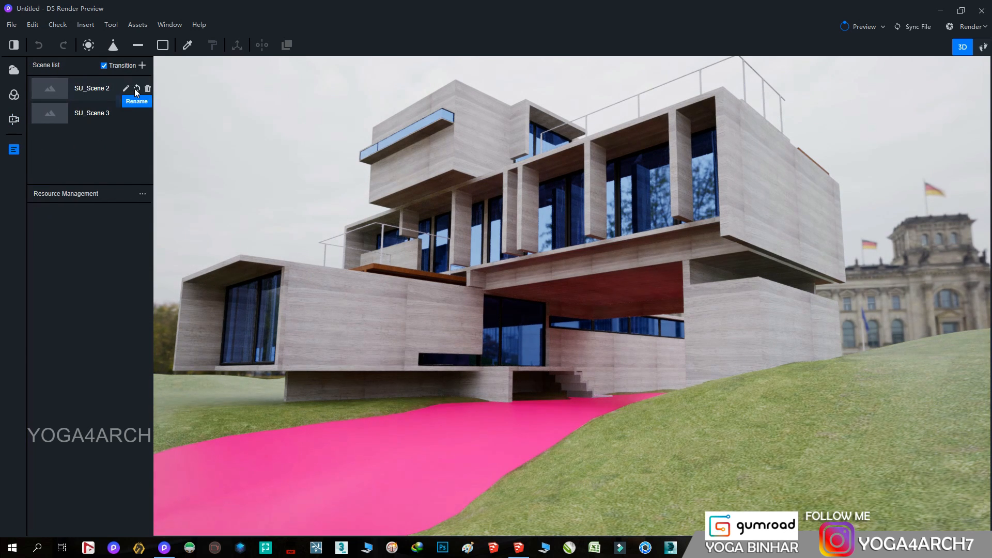
pyautogui.click(983, 47)
pyautogui.moveTo(817, 175); pyautogui.dragTo(744, 175, button='right')
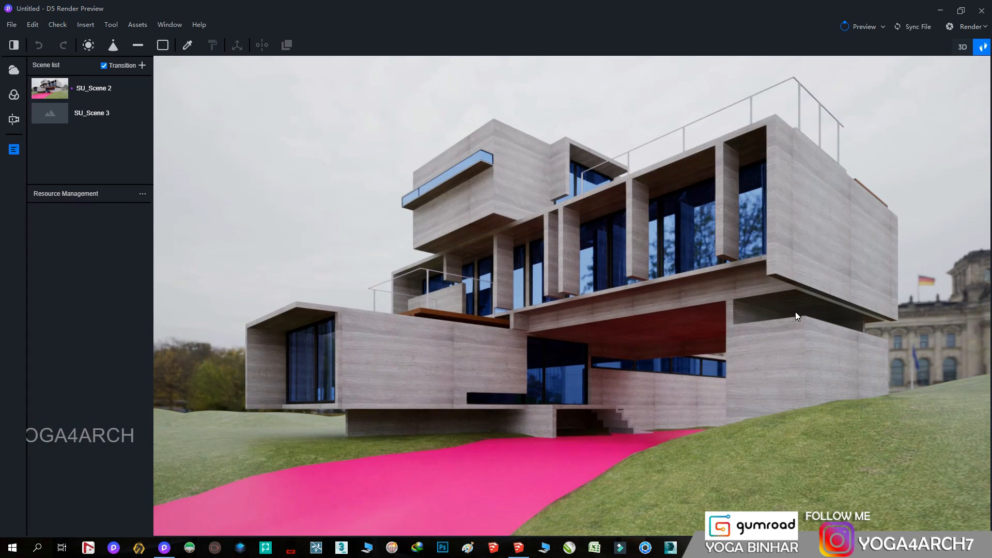
pyautogui.scroll(1, 804, 321)
pyautogui.scroll(2, 805, 324)
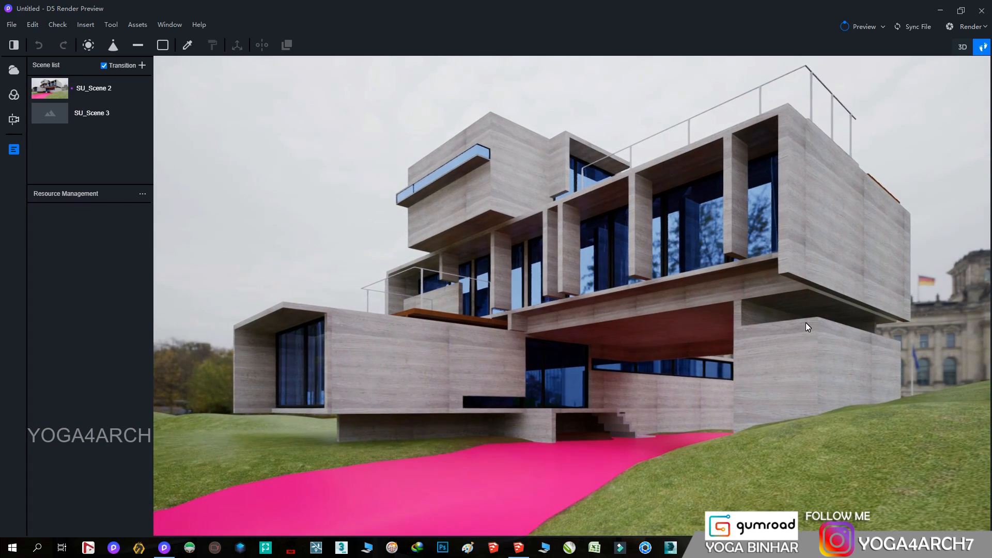
pyautogui.moveTo(806, 322); pyautogui.dragTo(791, 308, button='right')
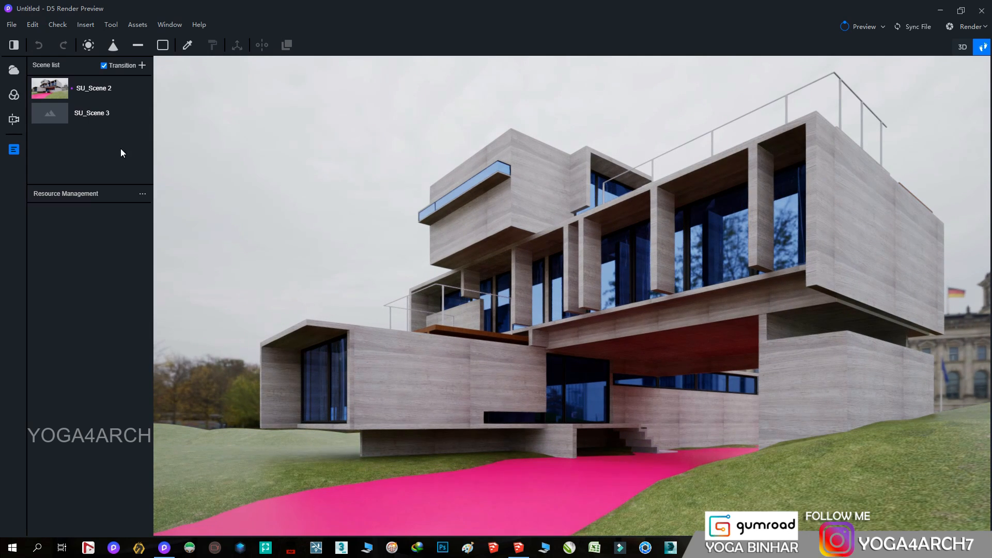
pyautogui.click(134, 88)
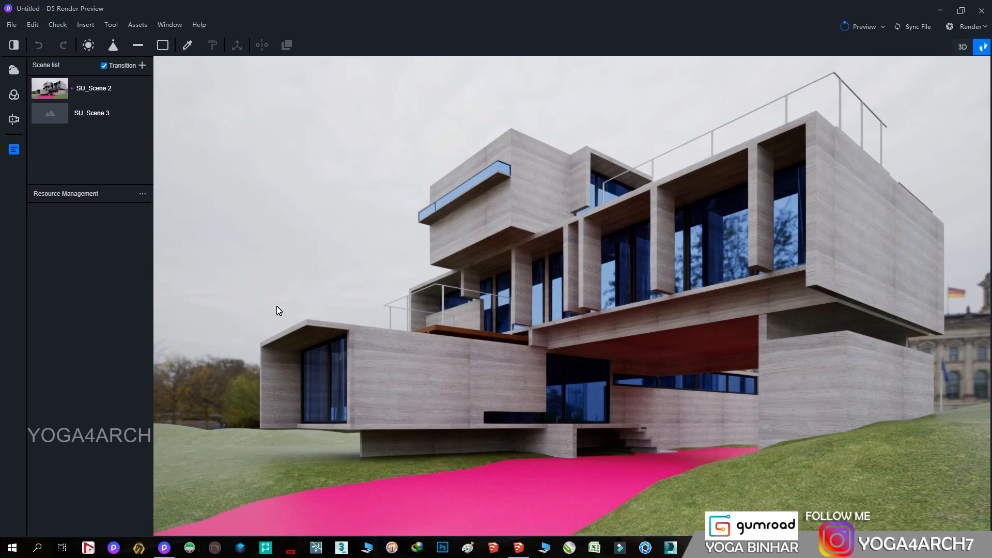
# - Apply ALCC09.jpg from the ground folder's Concrete Texture Collection as the texture of the pink driveway material
pyautogui.moveTo(434, 159); pyautogui.dragTo(633, 328, button='right')
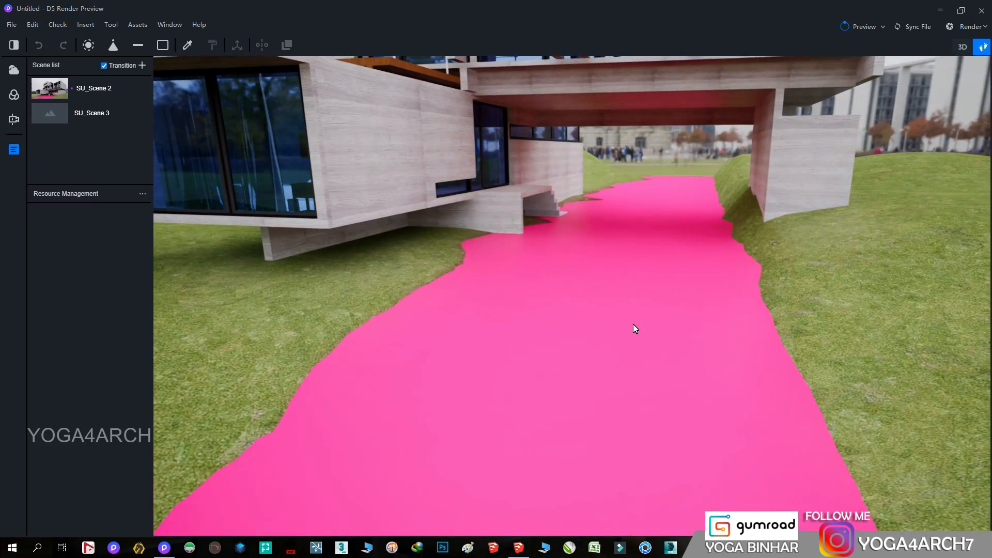
pyautogui.click(639, 277)
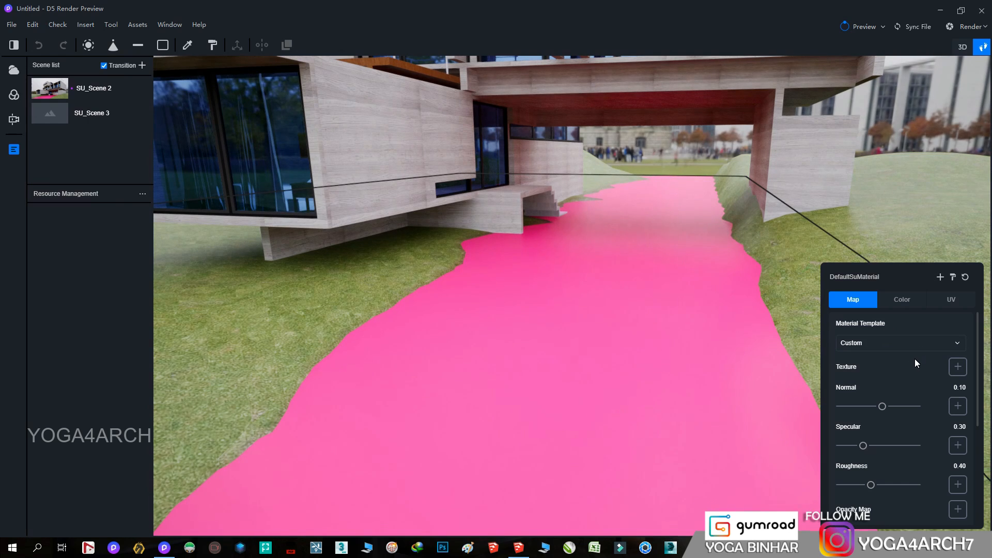
pyautogui.click(958, 366)
pyautogui.click(842, 366)
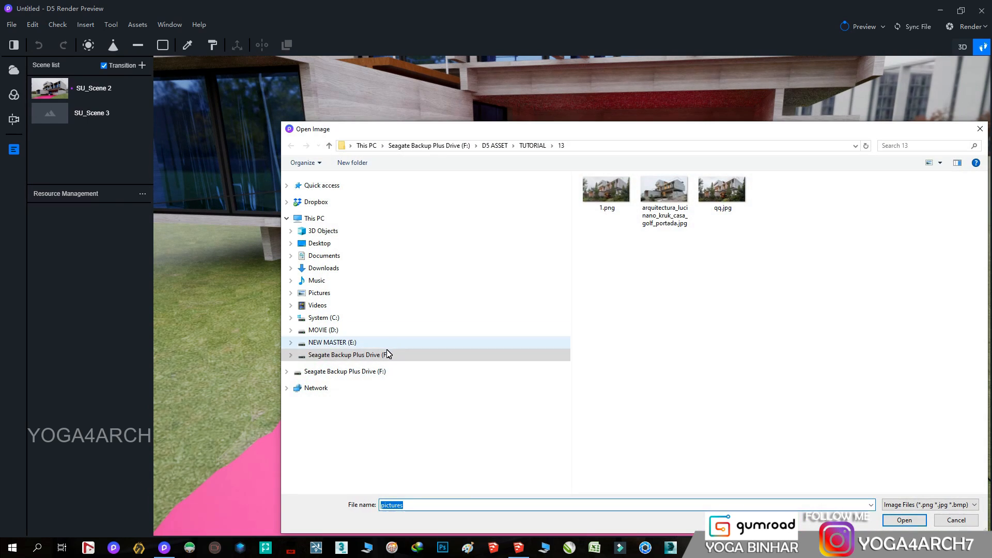
pyautogui.click(434, 370)
pyautogui.doubleClick(617, 293)
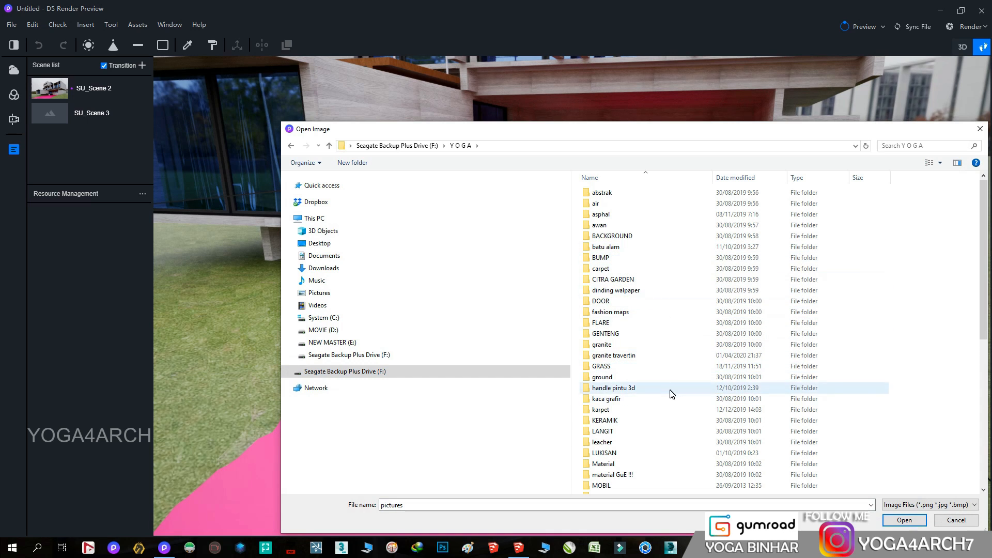
pyautogui.click(617, 367)
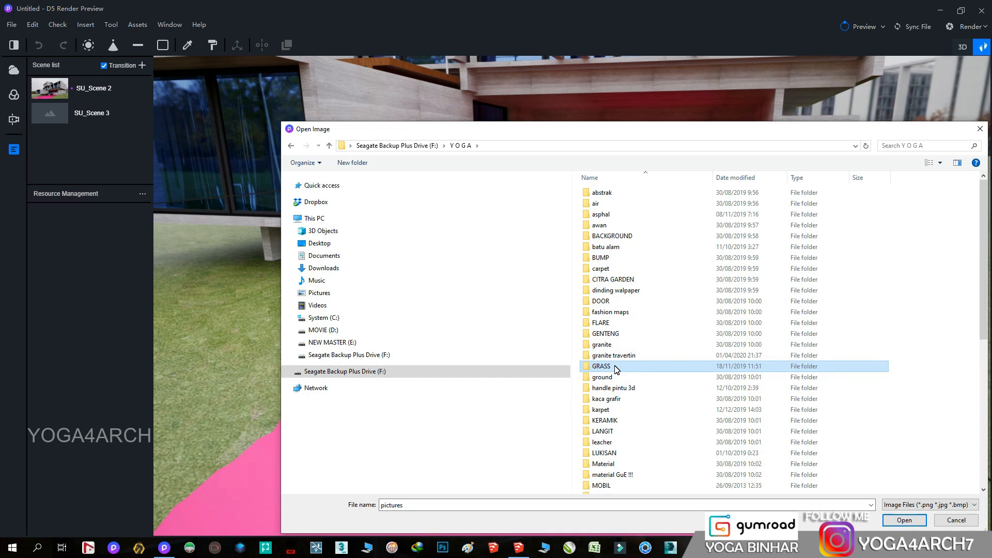
pyautogui.doubleClick(617, 377)
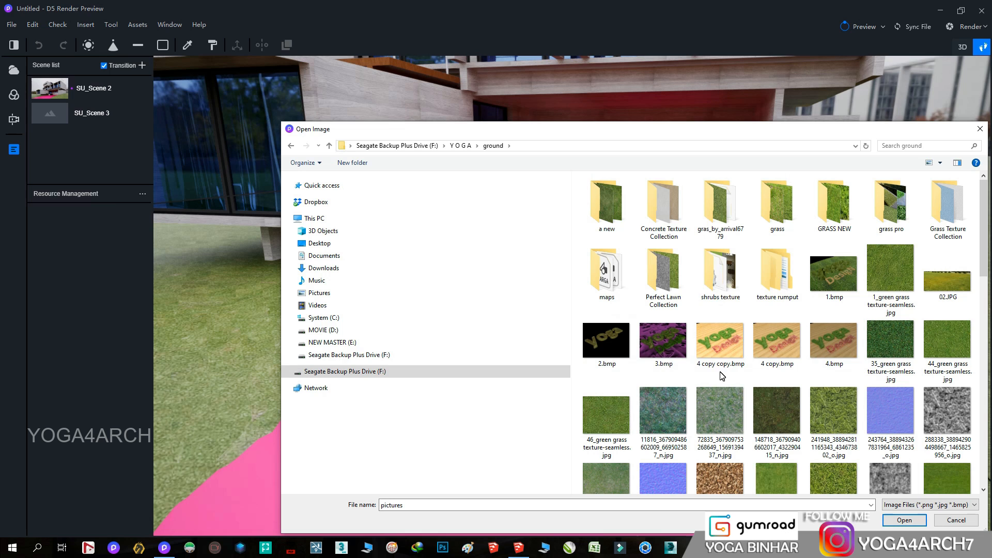
pyautogui.doubleClick(663, 204)
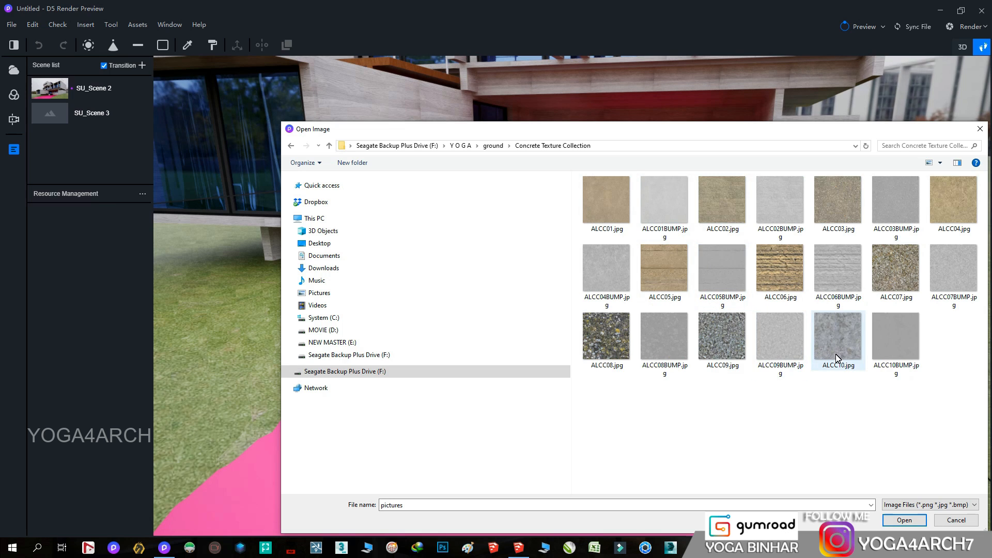
pyautogui.click(732, 347)
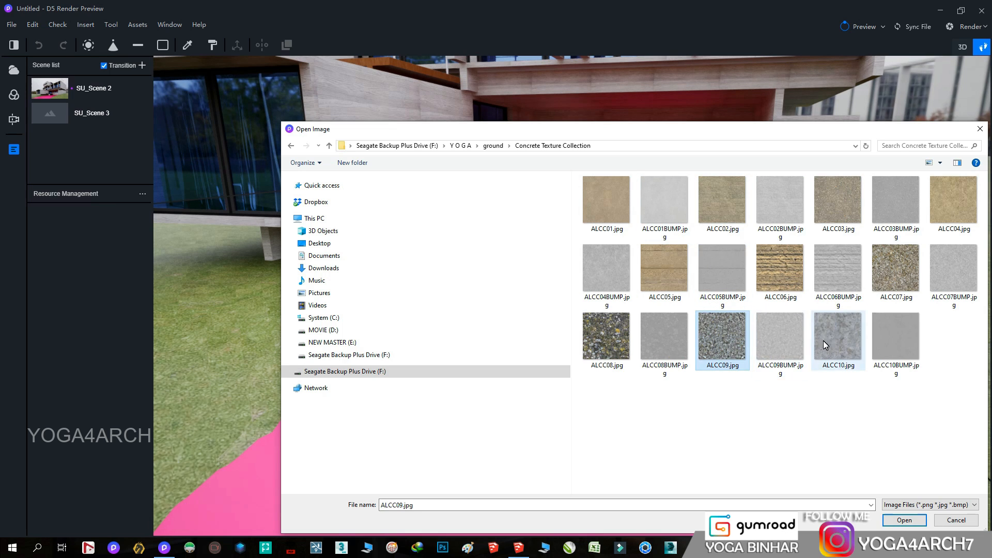
pyautogui.doubleClick(726, 336)
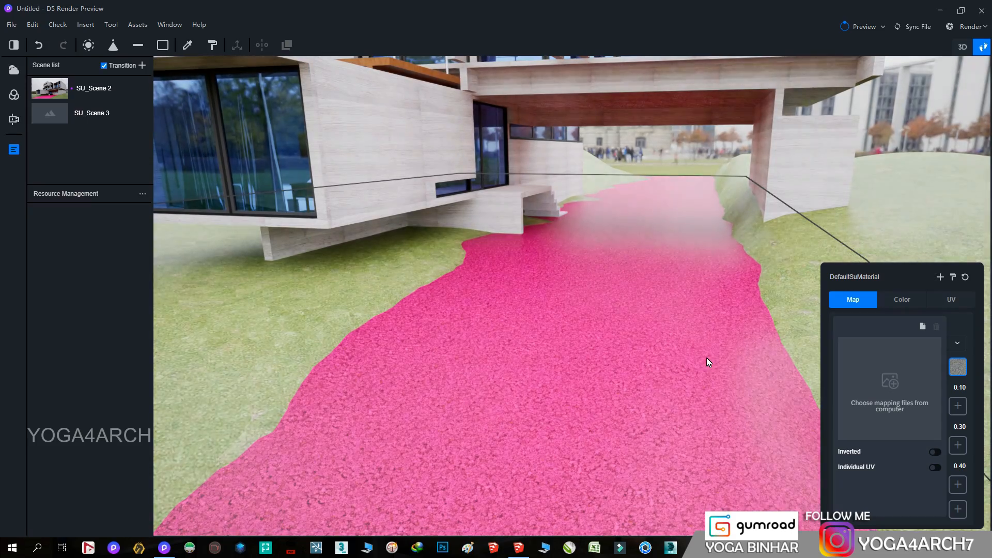
# - Remove the pink tint from the driveway material by minimizing its color saturation, and raise its color value
pyautogui.click(900, 299)
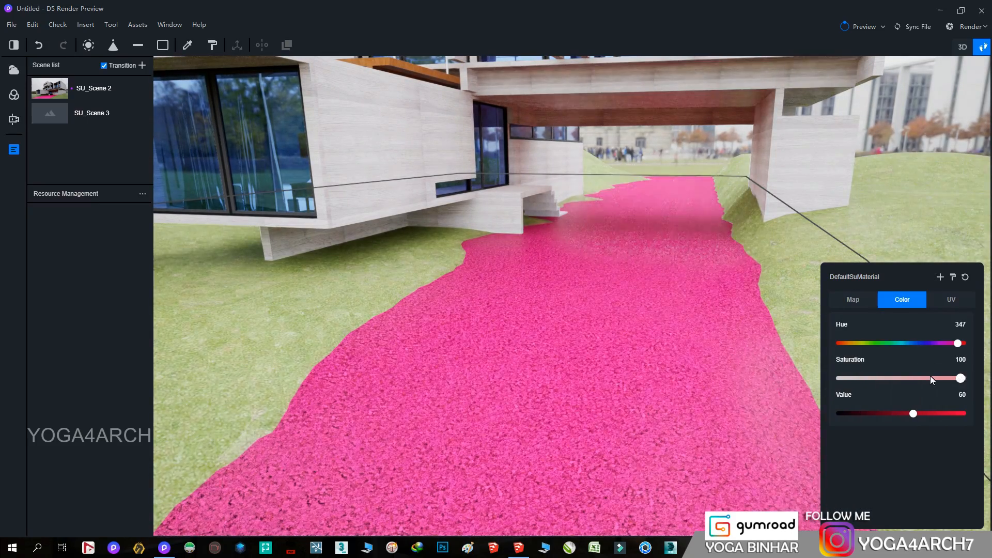
pyautogui.moveTo(932, 379); pyautogui.dragTo(755, 376)
pyautogui.moveTo(923, 414)
pyautogui.mouseDown()
pyautogui.moveTo(894, 414)
pyautogui.moveTo(940, 408)
pyautogui.mouseUp()
# - Set the driveway material's normal to 1.00, specular to 0.21 and roughness to 0.92, and inspect the gravel up close
pyautogui.click(853, 300)
pyautogui.moveTo(873, 482); pyautogui.dragTo(911, 484)
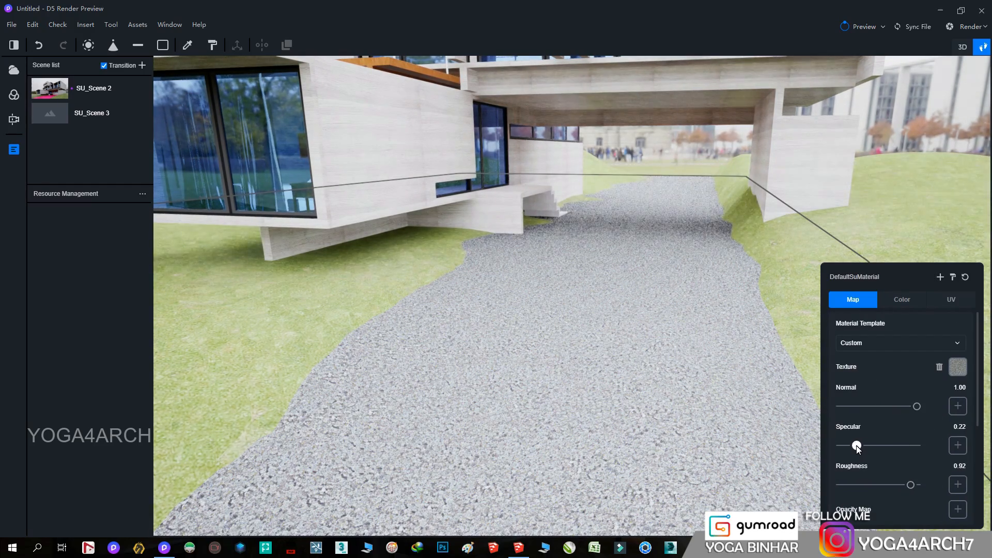
pyautogui.moveTo(532, 303); pyautogui.dragTo(328, 320, button='right')
pyautogui.scroll(6, 413, 418)
pyautogui.scroll(-8, 330, 324)
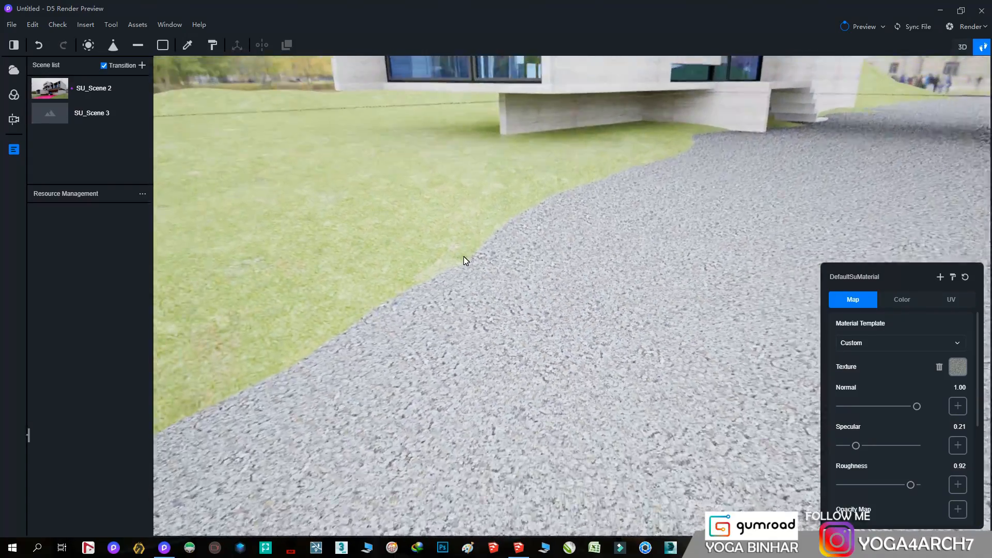
# - Set the horizontal and vertical stretch of the grass terrain material to 0.04
pyautogui.moveTo(464, 256); pyautogui.dragTo(784, 201, button='right')
pyautogui.moveTo(672, 300); pyautogui.dragTo(842, 294, button='right')
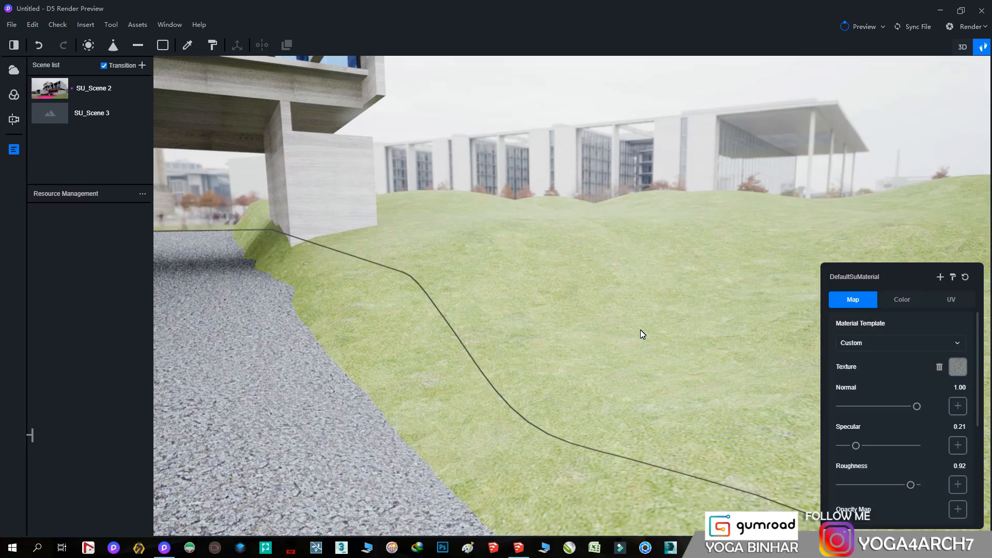
pyautogui.click(641, 331)
pyautogui.click(930, 301)
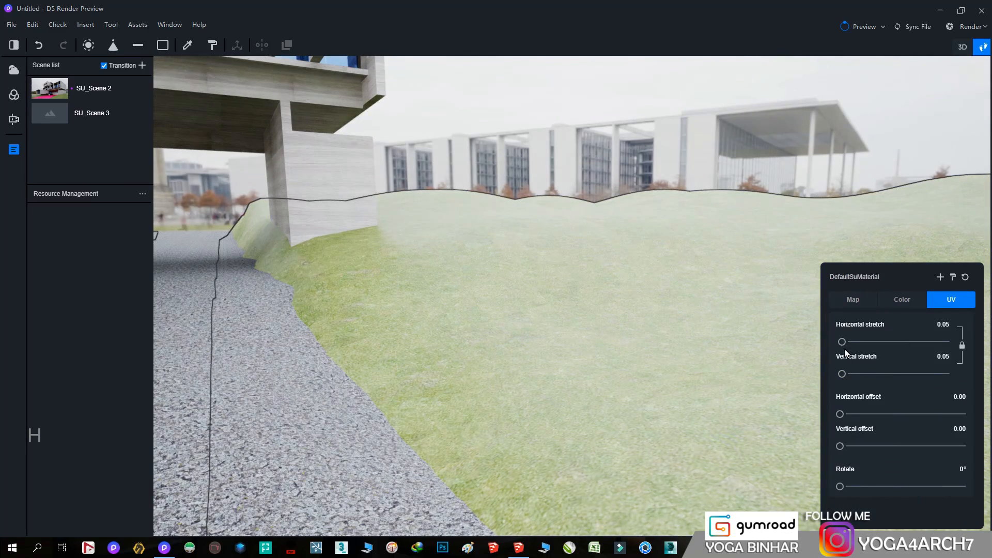
pyautogui.moveTo(843, 341); pyautogui.dragTo(812, 337)
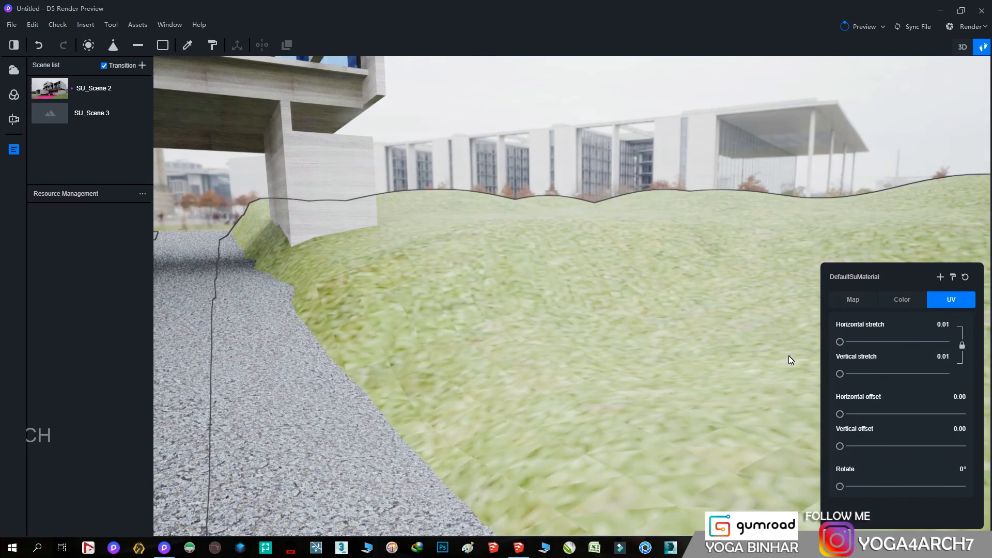
pyautogui.scroll(3, 671, 330)
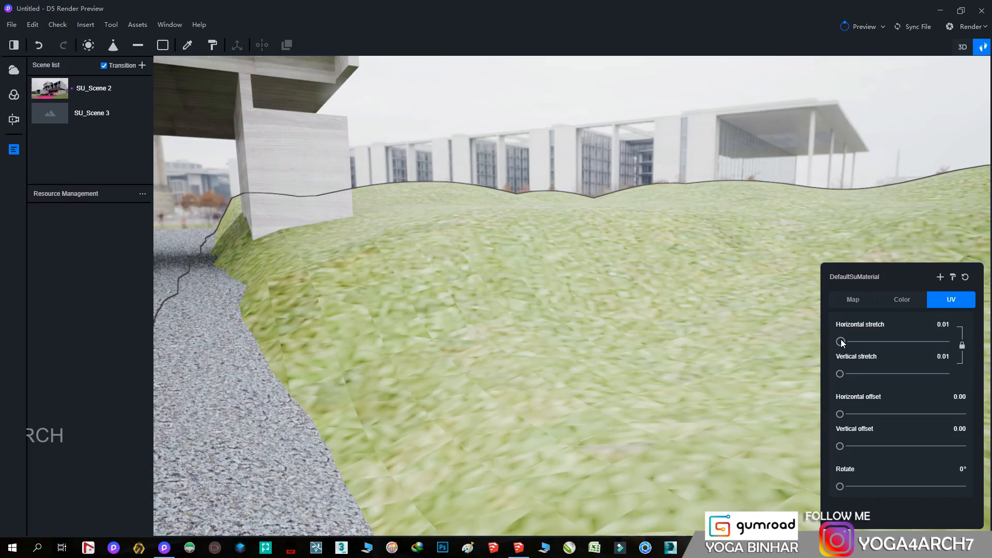
pyautogui.moveTo(841, 342); pyautogui.dragTo(843, 341)
pyautogui.moveTo(556, 314); pyautogui.dragTo(451, 387, button='right')
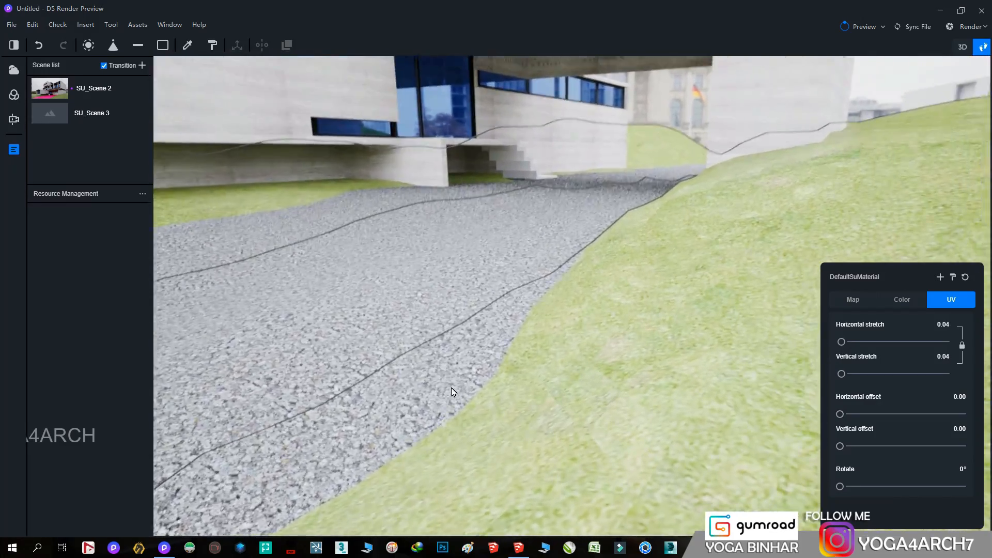
pyautogui.scroll(-3, 451, 392)
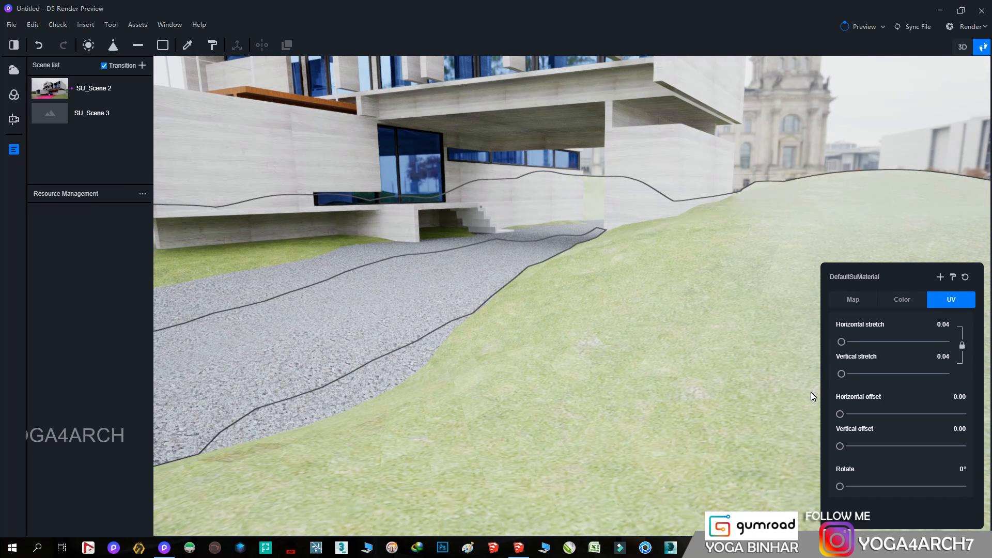
# - Replace the grass terrain material's texture with another seamless grass image from the ground folder
pyautogui.click(848, 299)
pyautogui.click(958, 367)
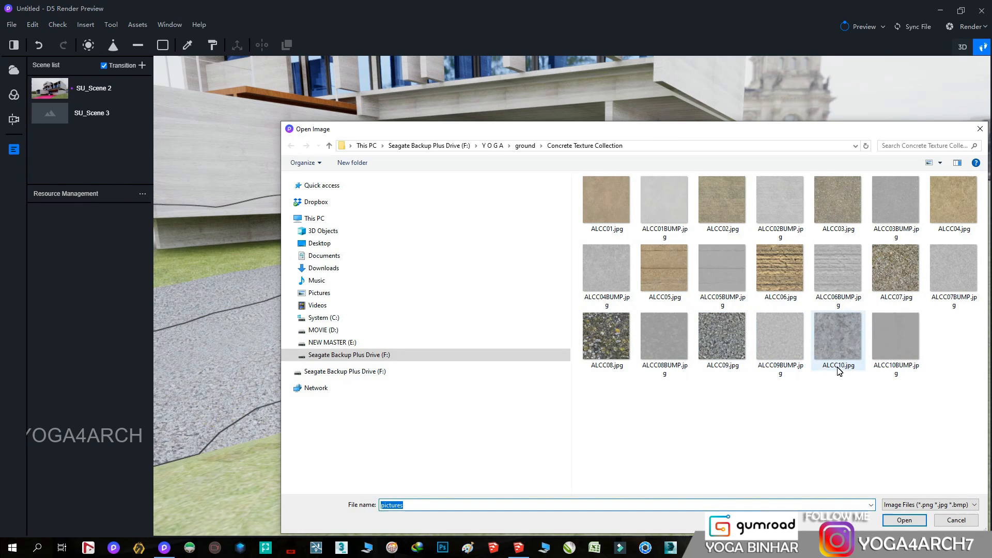
pyautogui.click(526, 145)
pyautogui.scroll(-5, 844, 306)
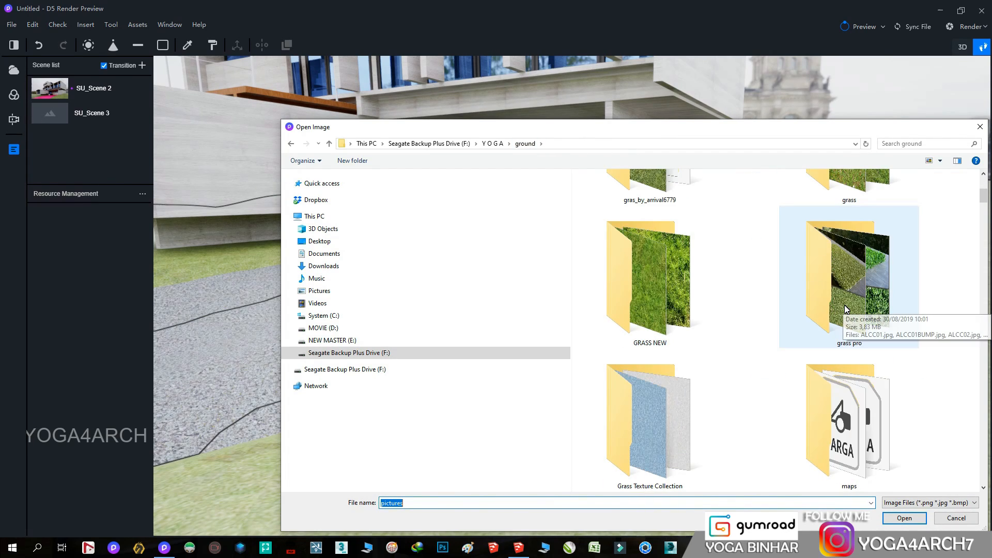
pyautogui.scroll(-5, 844, 305)
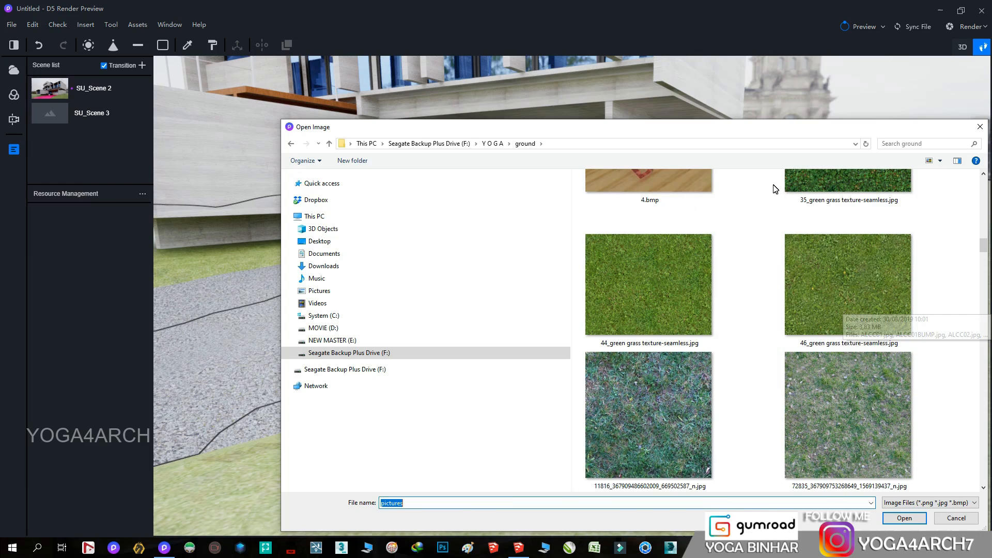
pyautogui.moveTo(748, 128); pyautogui.dragTo(532, 57)
pyautogui.scroll(-1, 578, 179)
pyautogui.scroll(-1, 578, 178)
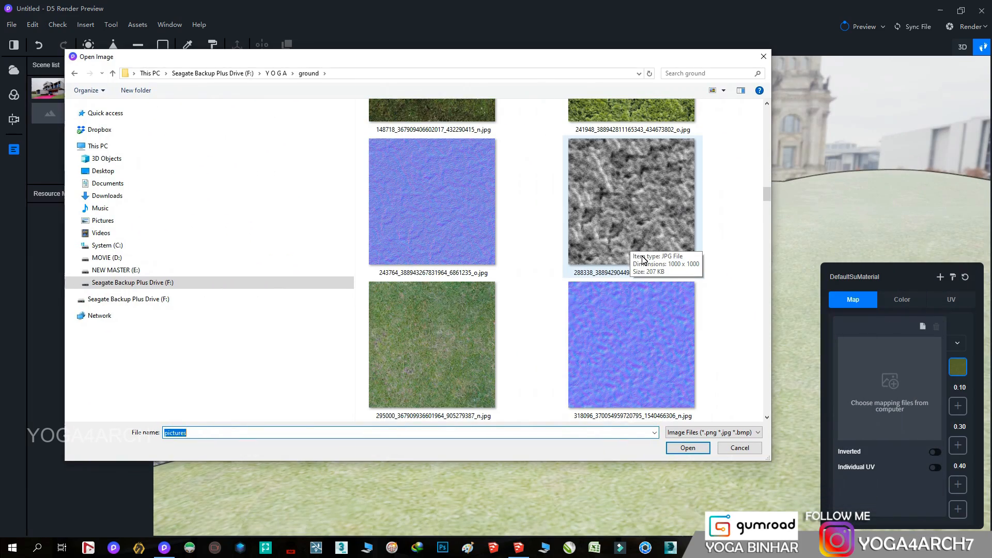
pyautogui.scroll(1, 646, 264)
pyautogui.doubleClick(418, 237)
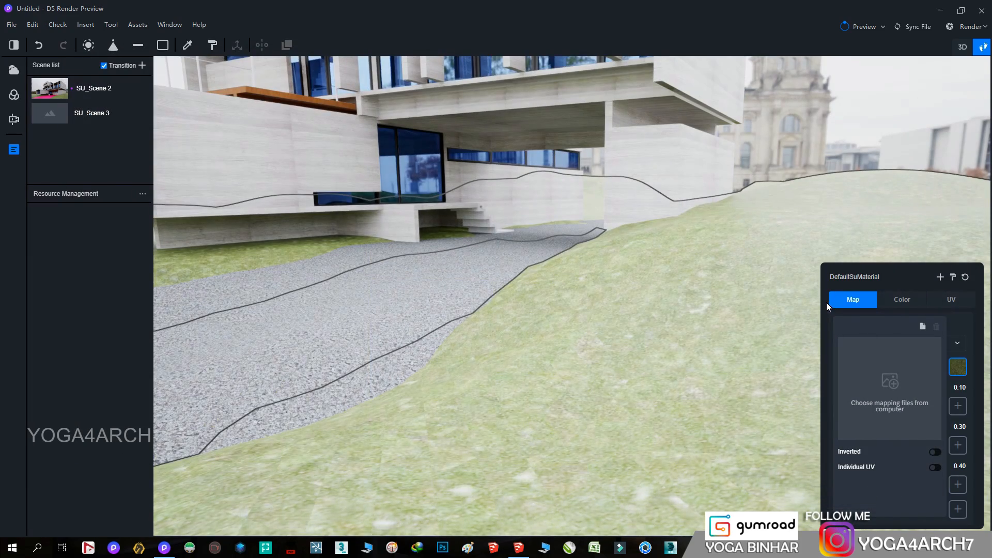
# - Set the grass terrain material's horizontal and vertical stretch to 0.15, specular to 0.00 and roughness to 1.00
pyautogui.click(952, 300)
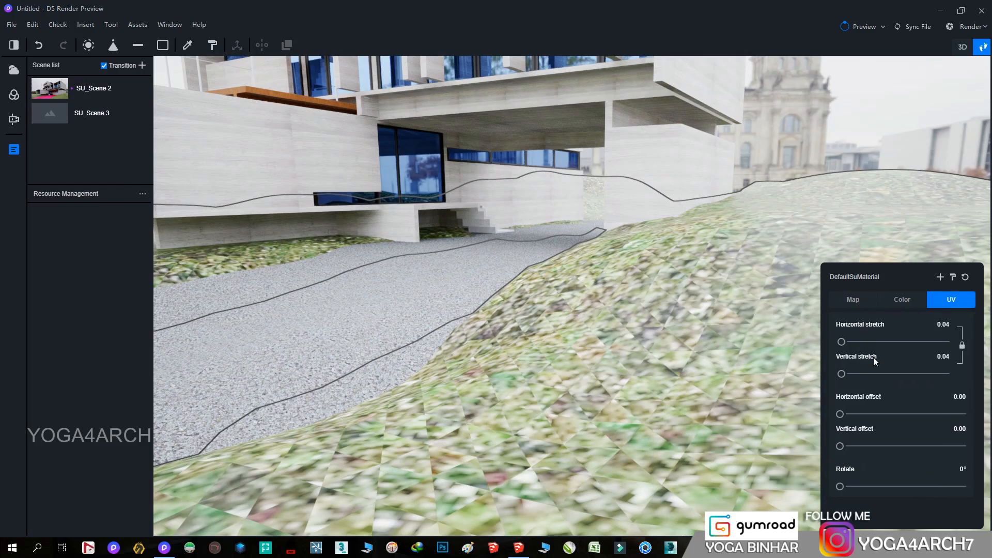
pyautogui.moveTo(845, 343); pyautogui.dragTo(848, 344)
pyautogui.scroll(-3, 757, 343)
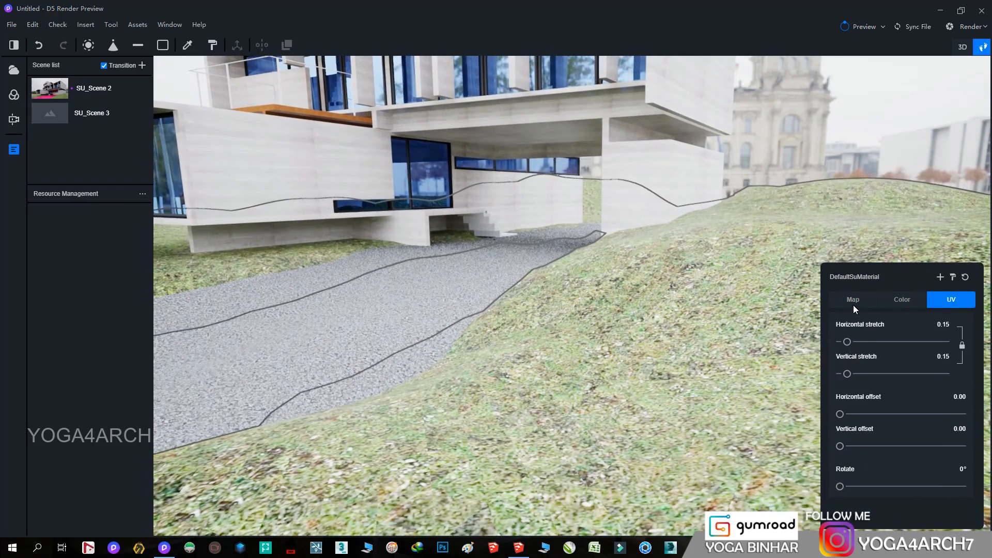
pyautogui.click(854, 304)
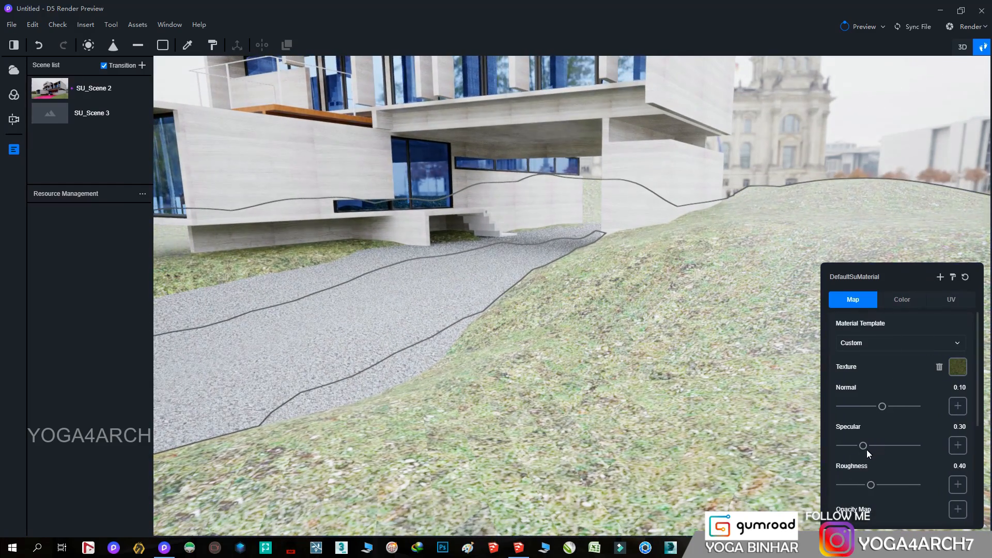
pyautogui.moveTo(862, 446); pyautogui.dragTo(838, 446)
pyautogui.moveTo(989, 487); pyautogui.dragTo(991, 488)
pyautogui.scroll(-4, 639, 422)
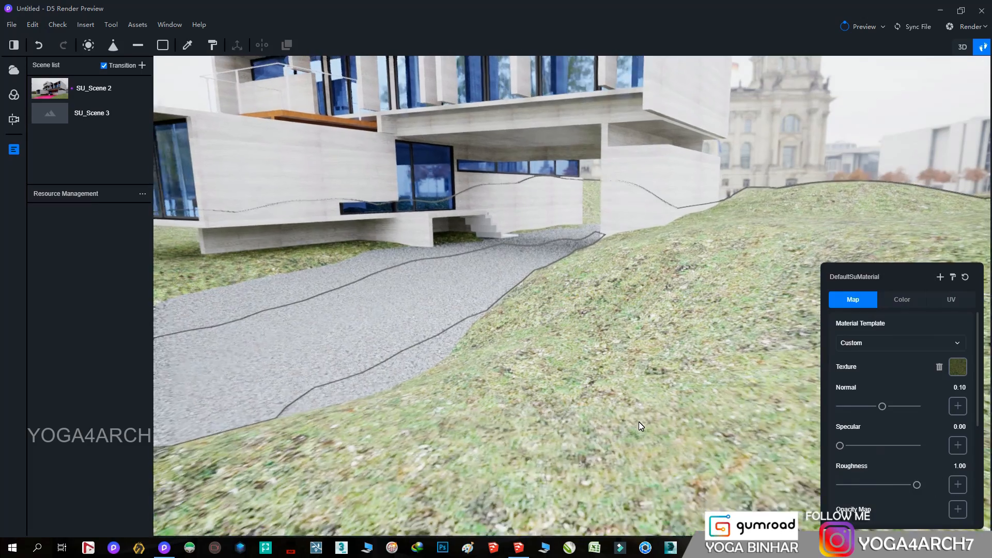
# - Check the grass terrain material's stretch at 0.15 from farther back and darken the grass through its color value
pyautogui.moveTo(639, 422); pyautogui.dragTo(482, 361, button='right')
pyautogui.scroll(-2, 482, 361)
pyautogui.click(951, 299)
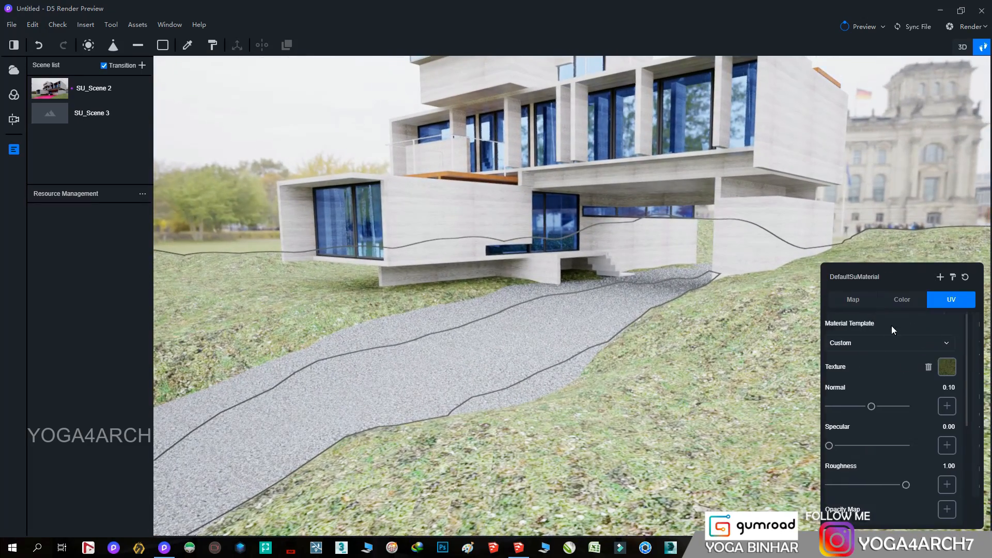
pyautogui.moveTo(845, 341); pyautogui.dragTo(848, 342)
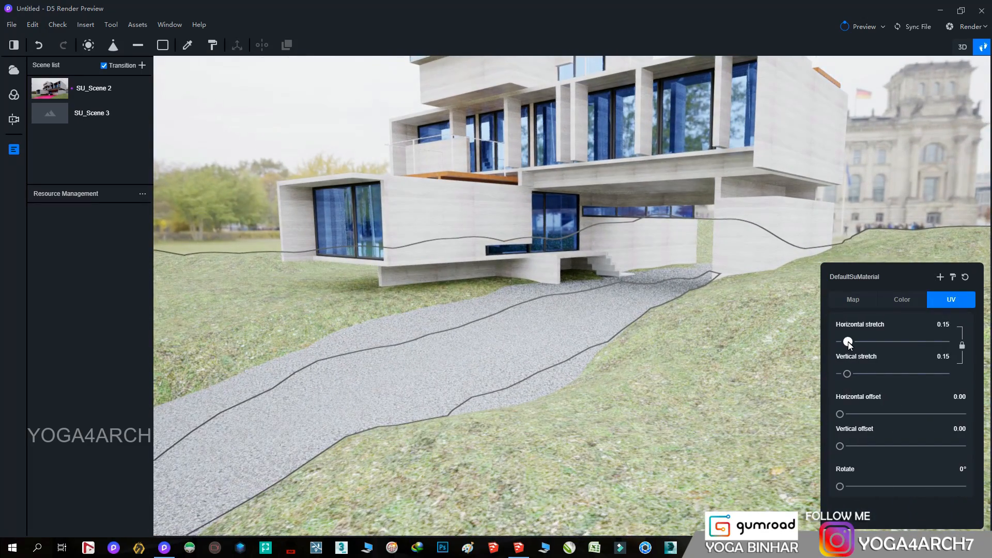
pyautogui.click(907, 300)
pyautogui.moveTo(899, 413)
pyautogui.mouseDown()
pyautogui.moveTo(952, 413)
pyautogui.moveTo(911, 414)
pyautogui.mouseUp()
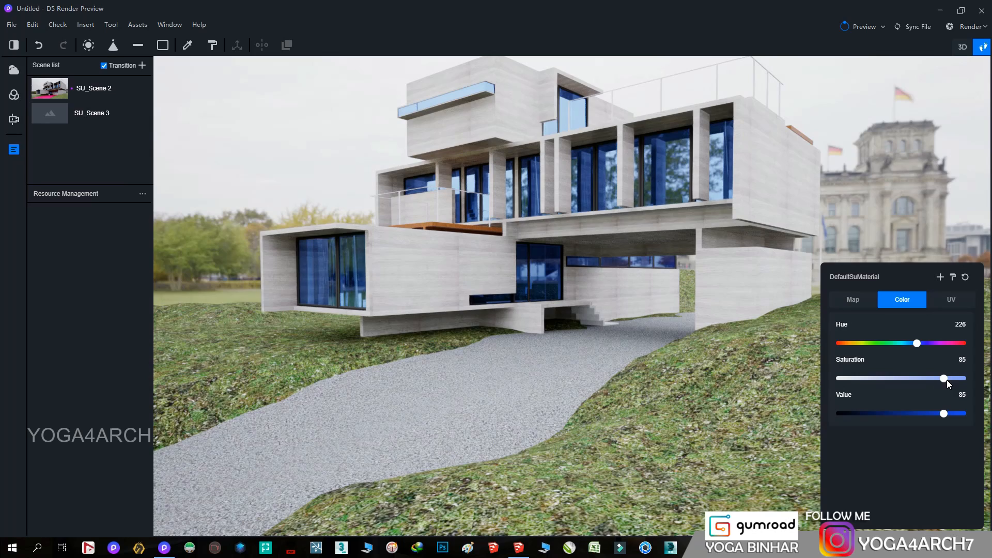
# - Give the blue window glass a saturation of 0, refraction of 1.00, specular of 0.18 and transparency of 1.00
pyautogui.moveTo(947, 380); pyautogui.dragTo(731, 377)
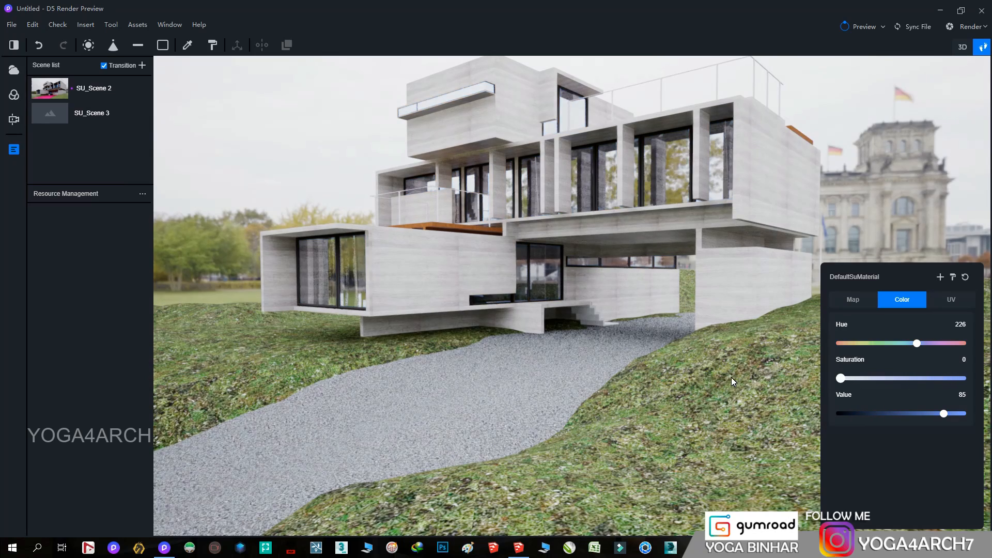
pyautogui.click(848, 301)
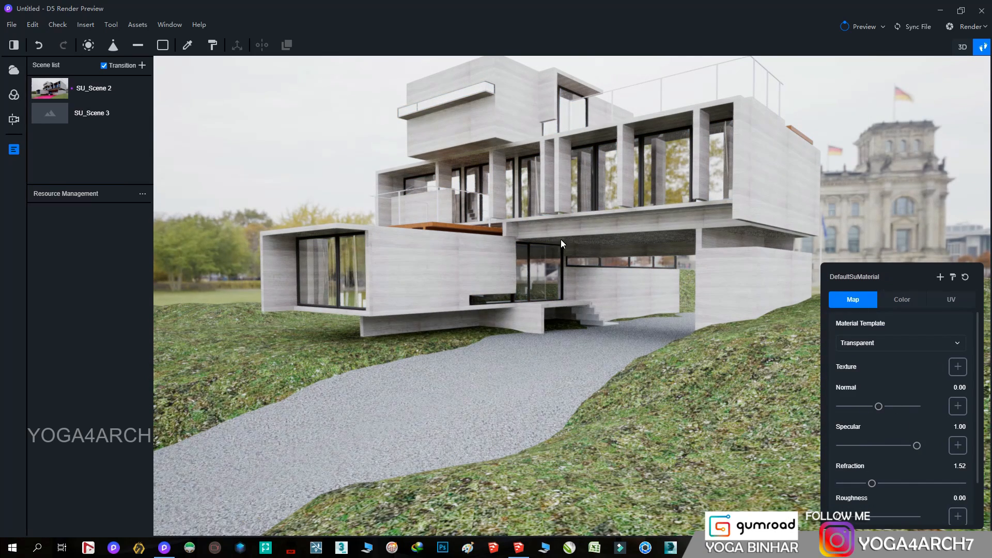
pyautogui.moveTo(872, 483); pyautogui.dragTo(792, 474)
pyautogui.moveTo(916, 445); pyautogui.dragTo(854, 445)
pyautogui.scroll(-2, 890, 452)
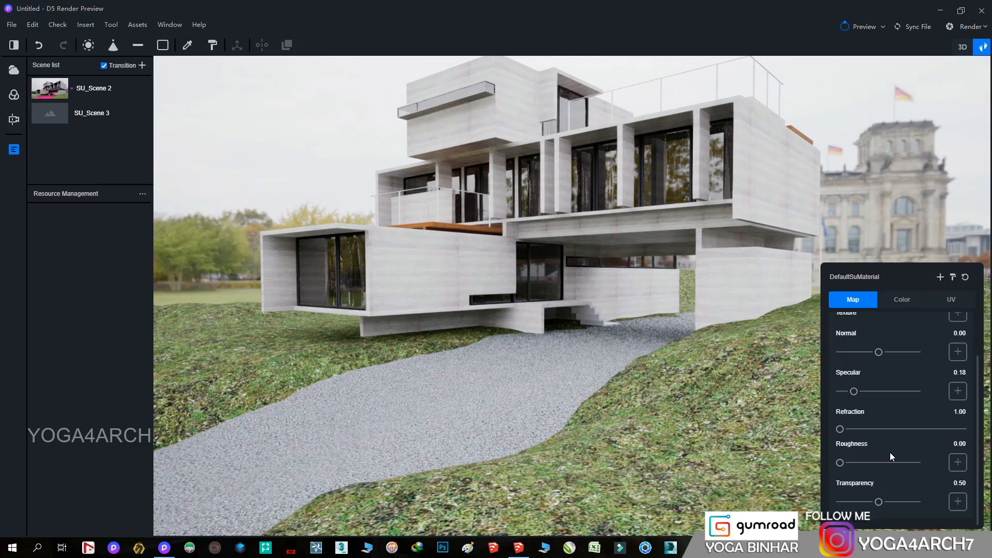
pyautogui.moveTo(878, 502); pyautogui.dragTo(935, 496)
# - Load dusk.hdr from the D5 ASSET folder's REFERENCE subfolder as the custom outdoor scene
pyautogui.moveTo(614, 389); pyautogui.dragTo(606, 362, button='right')
pyautogui.click(14, 95)
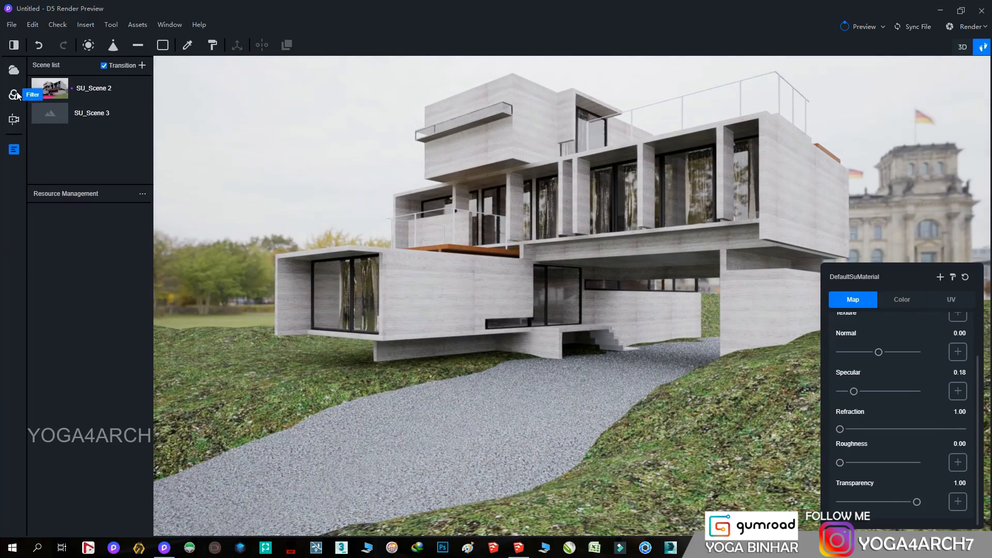
pyautogui.moveTo(468, 296); pyautogui.dragTo(457, 251, button='right')
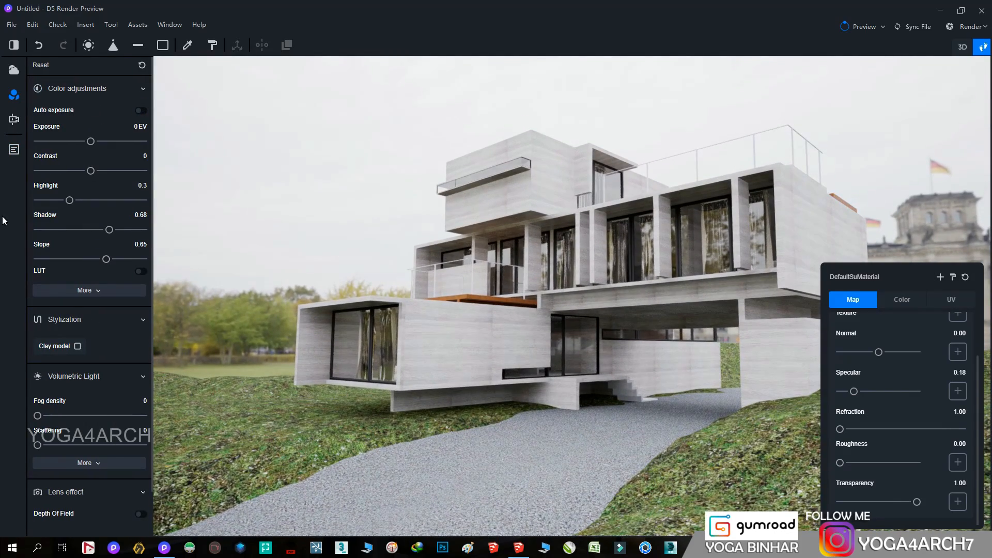
pyautogui.click(13, 71)
pyautogui.scroll(-3, 57, 395)
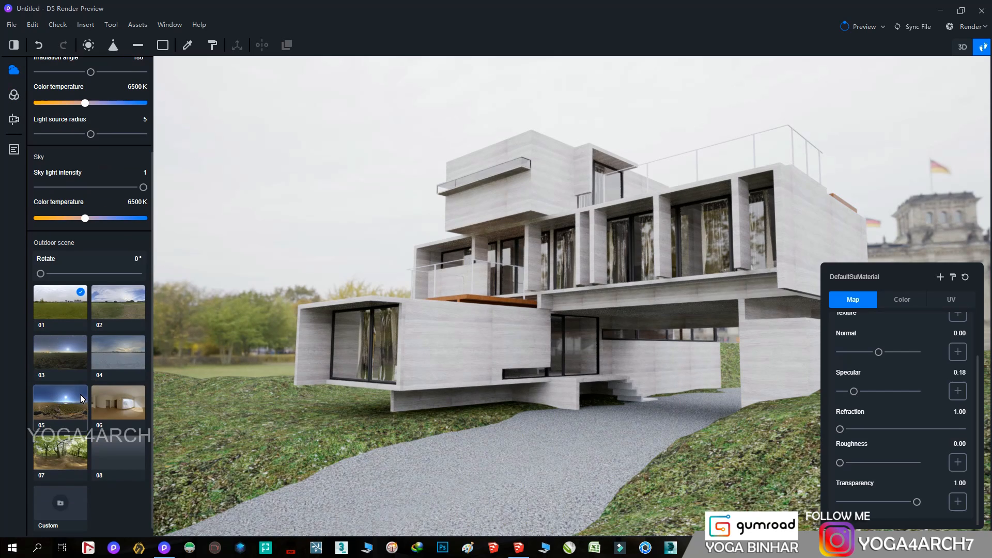
pyautogui.click(61, 495)
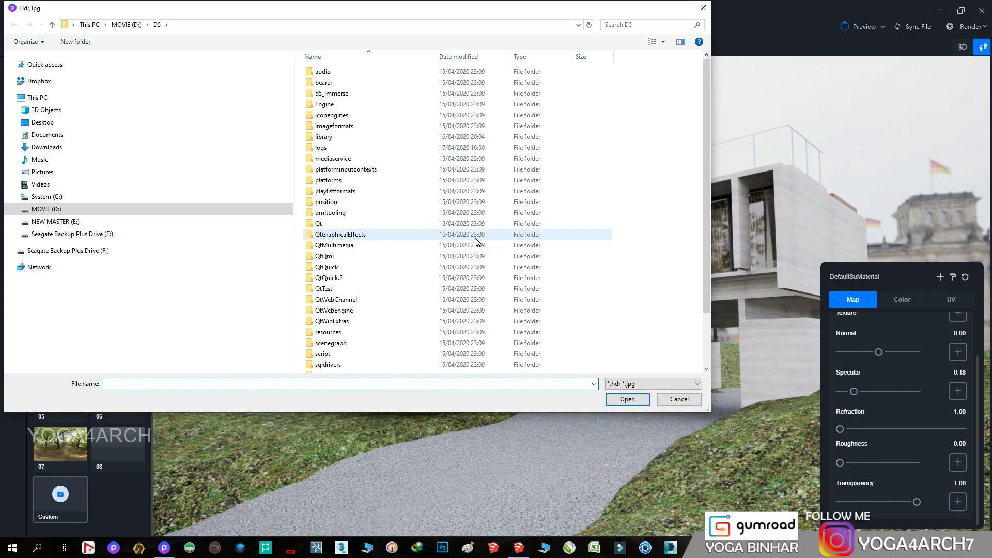
pyautogui.scroll(-2, 476, 242)
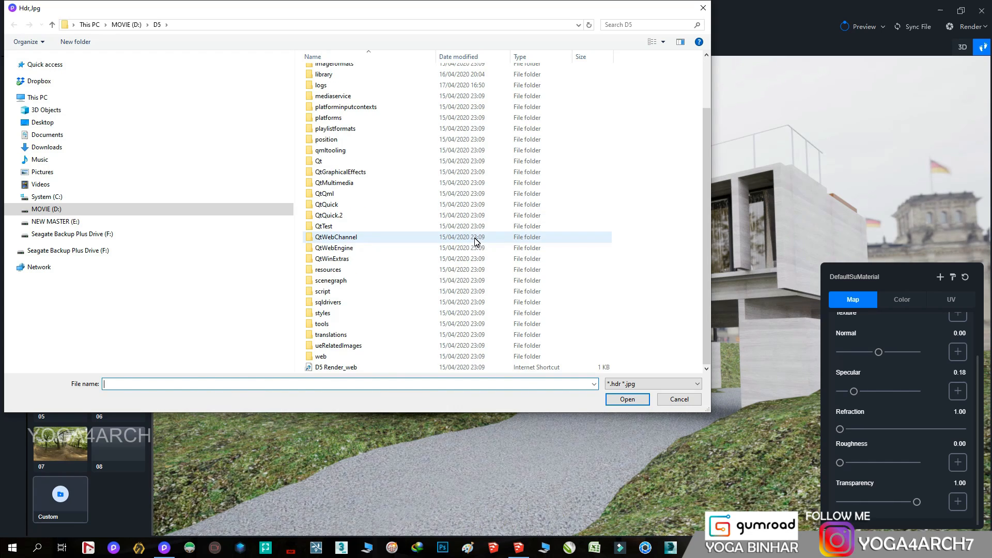
pyautogui.click(106, 251)
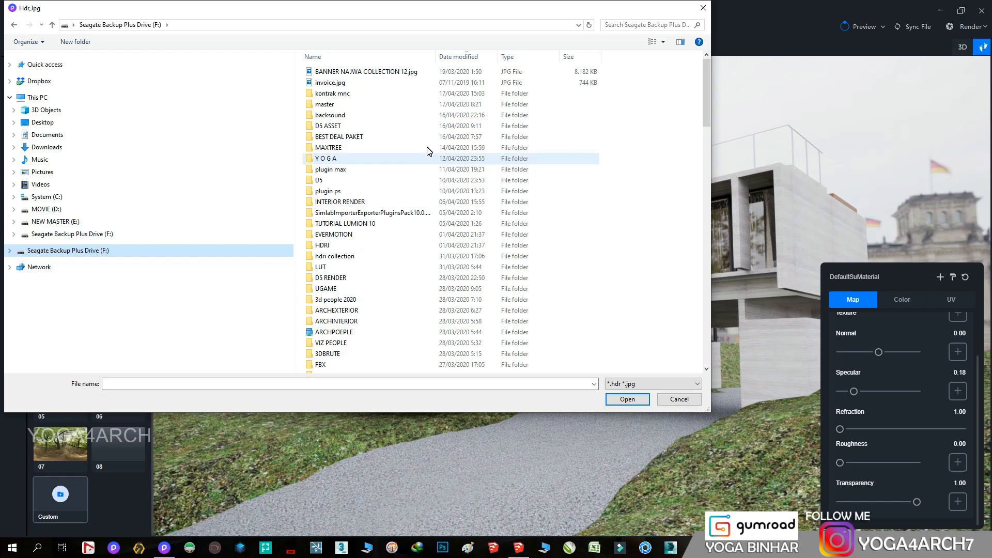
pyautogui.doubleClick(343, 126)
pyautogui.doubleClick(376, 127)
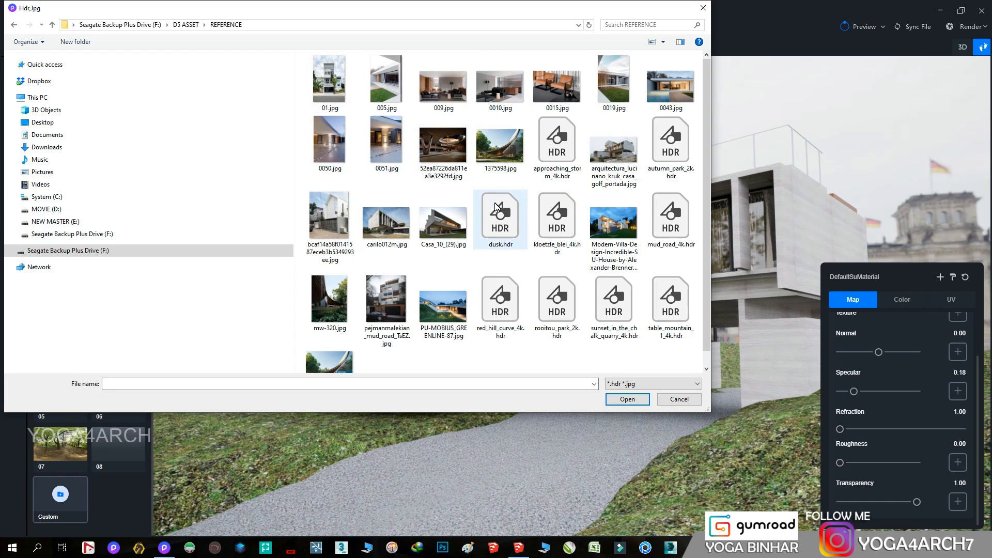
pyautogui.doubleClick(499, 212)
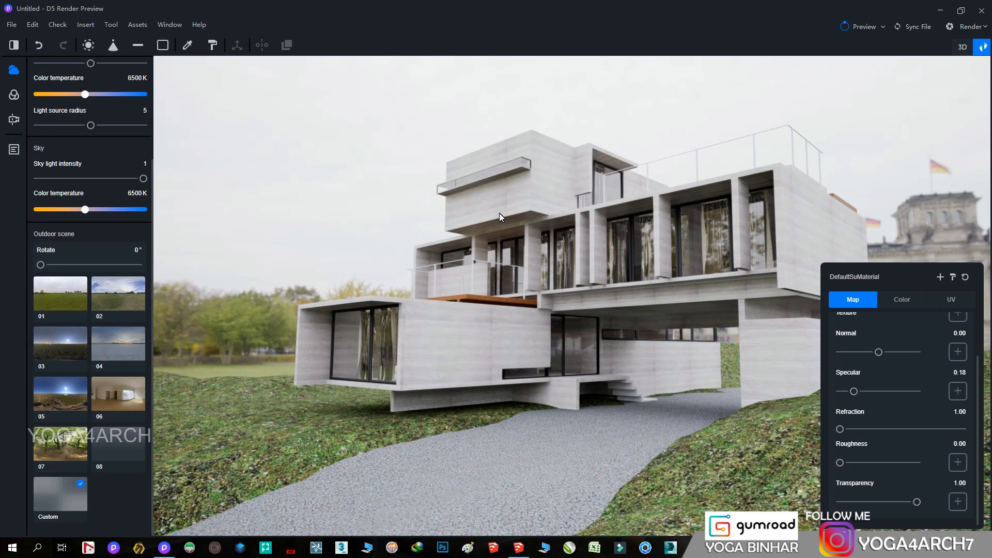
# - Rotate the custom outdoor scene to 181.9° and view the house against the new background
pyautogui.moveTo(42, 266); pyautogui.dragTo(89, 265)
pyautogui.scroll(2, 246, 360)
pyautogui.moveTo(245, 361); pyautogui.dragTo(431, 333, button='right')
pyautogui.press('w')
pyautogui.press('s')
pyautogui.press('a')
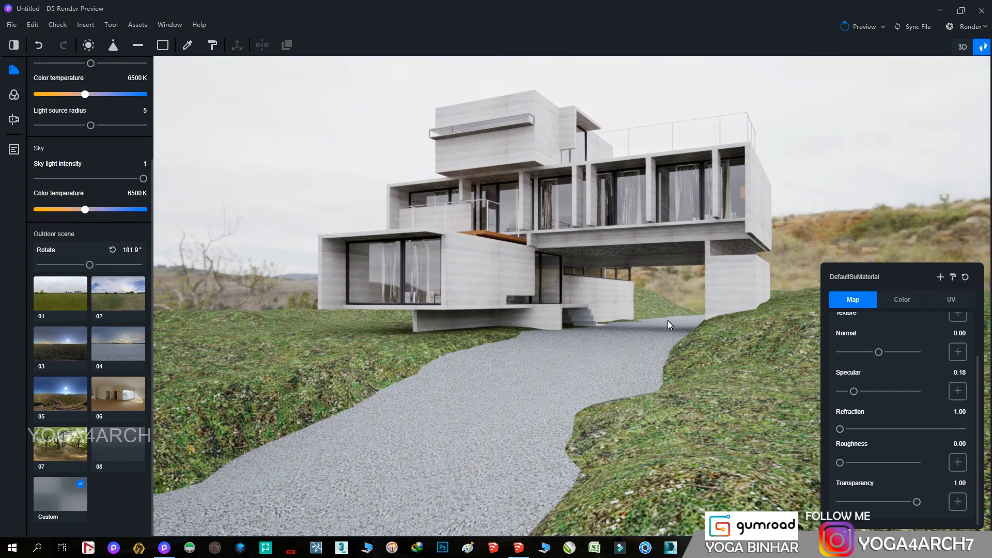
# - Set the grass terrain material's horizontal and vertical stretch to 0.25 and deselect the material
pyautogui.click(668, 325)
pyautogui.click(941, 299)
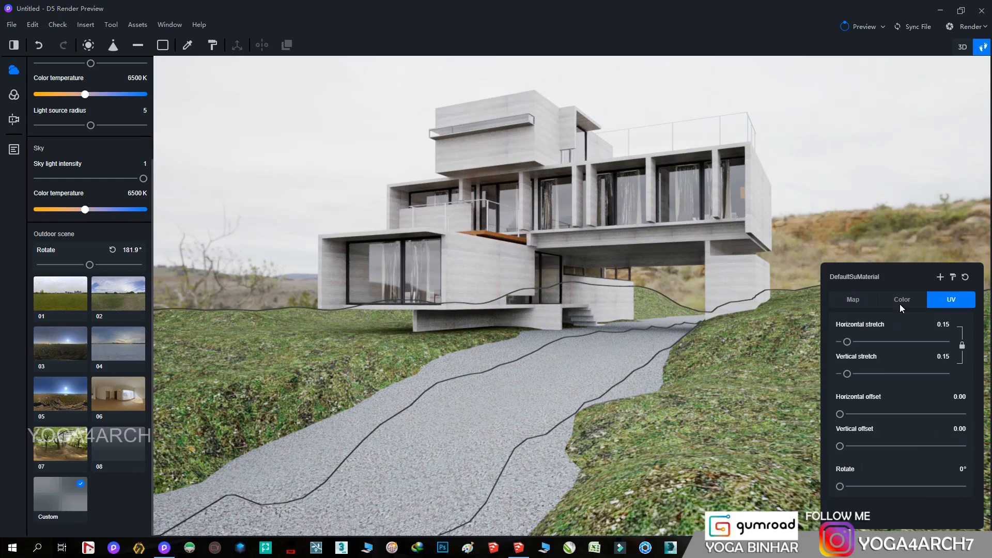
pyautogui.moveTo(849, 345); pyautogui.dragTo(853, 345)
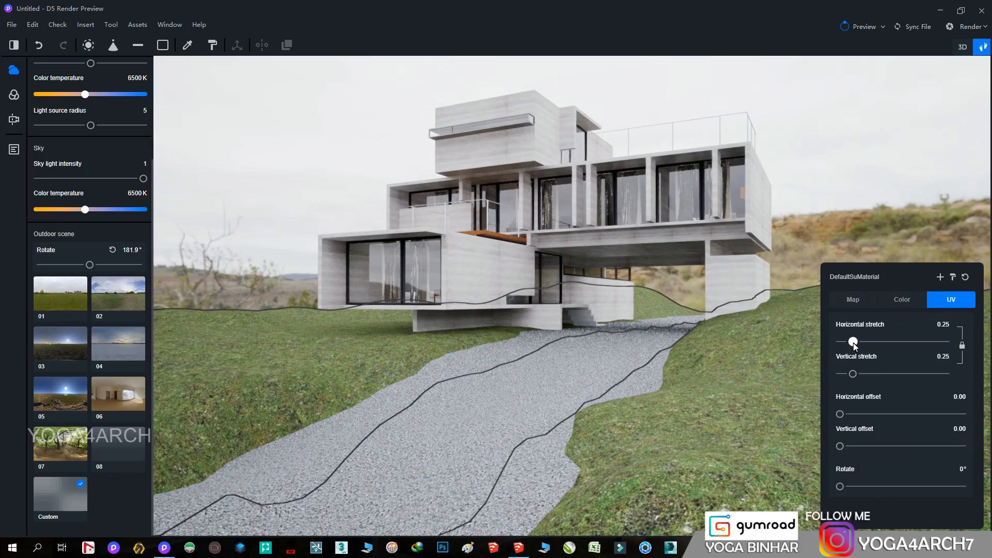
pyautogui.click(807, 186)
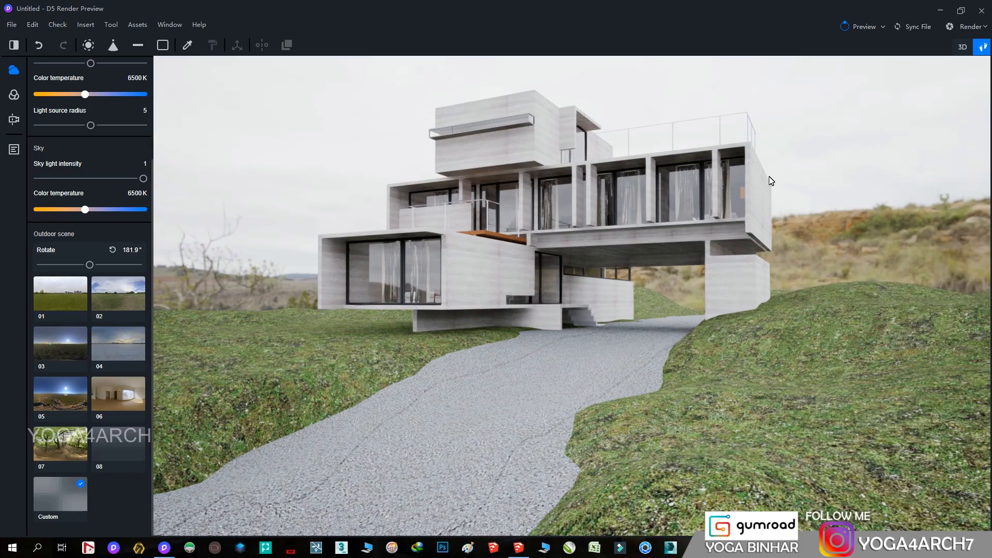
# - Set the house's concrete wall material to normal 1.00, specular 0.32 and roughness 0.84, and inspect the facade
pyautogui.moveTo(705, 231); pyautogui.dragTo(585, 191, button='right')
pyautogui.press('w')
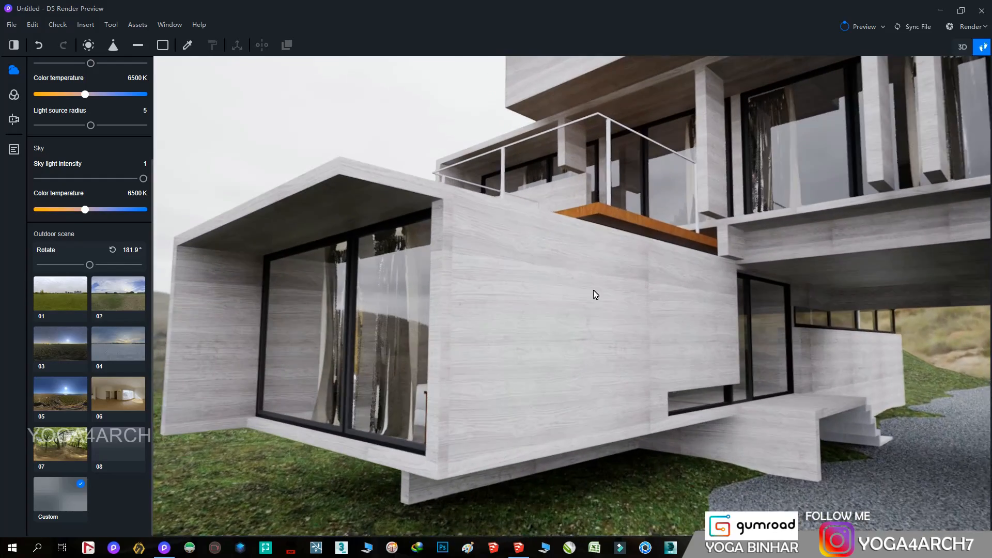
pyautogui.click(637, 315)
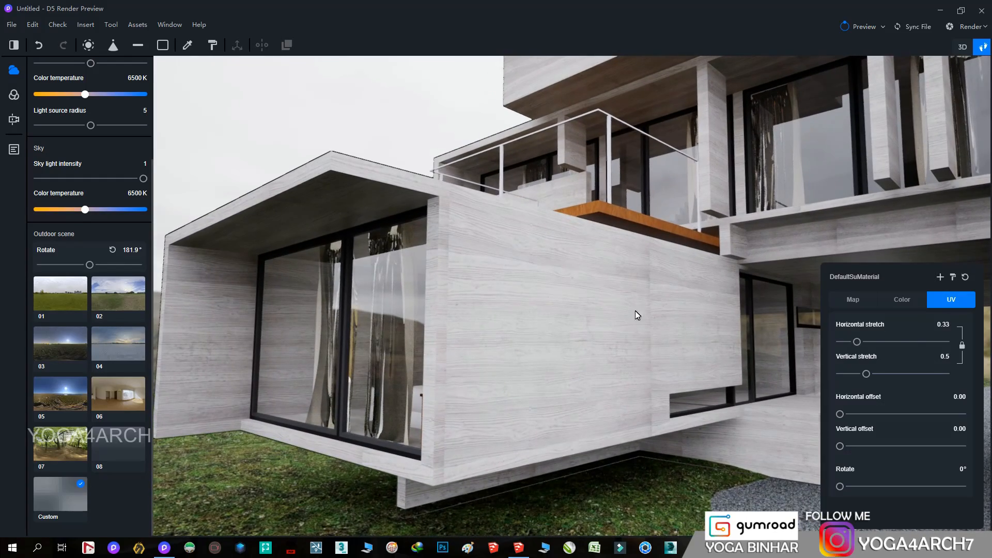
pyautogui.click(867, 307)
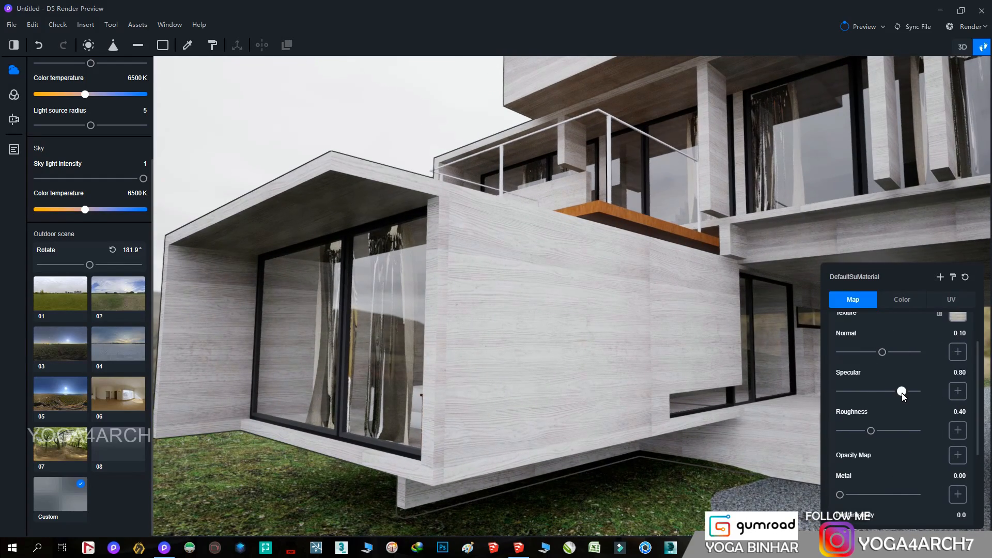
pyautogui.moveTo(872, 431); pyautogui.dragTo(904, 431)
pyautogui.moveTo(682, 399); pyautogui.dragTo(670, 397, button='middle')
pyautogui.press('d')
pyautogui.moveTo(670, 396); pyautogui.dragTo(612, 295, button='right')
pyautogui.press('s')
pyautogui.press('s')
pyautogui.press('a')
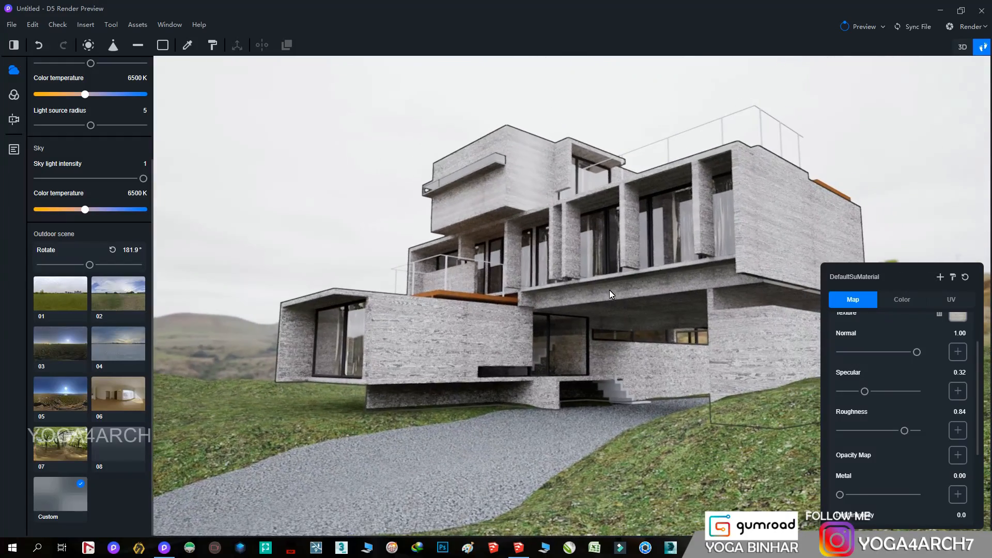
# - Recall the SU_Scene 2 camera view and rotate the custom outdoor scene to 176.1°
pyautogui.click(14, 149)
pyautogui.click(54, 89)
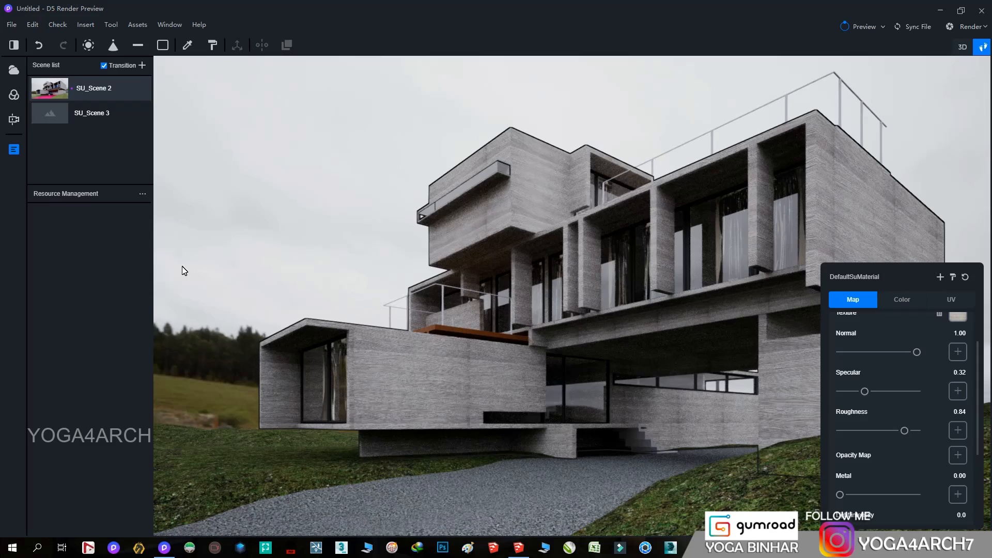
pyautogui.click(14, 70)
pyautogui.moveTo(49, 265); pyautogui.dragTo(88, 265)
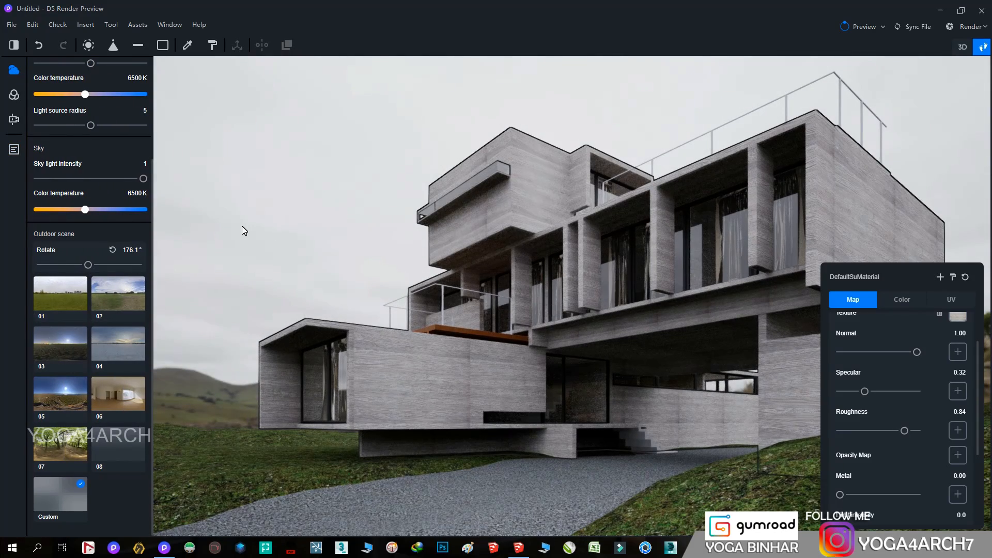
# - Set the sun's light source radius to 10, irradiation angle to 176.4° and light intensity to 0.26
pyautogui.scroll(3, 93, 159)
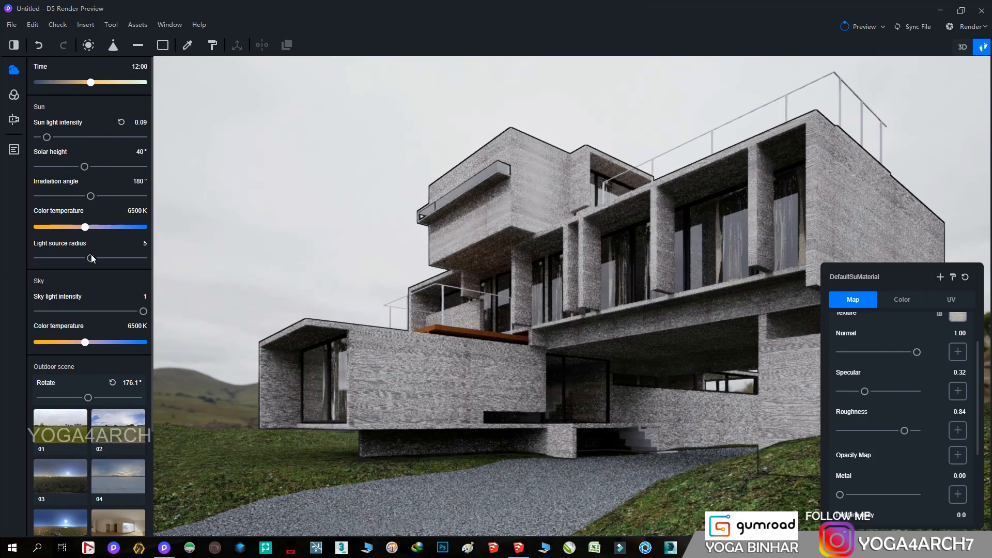
pyautogui.moveTo(91, 258); pyautogui.dragTo(128, 258)
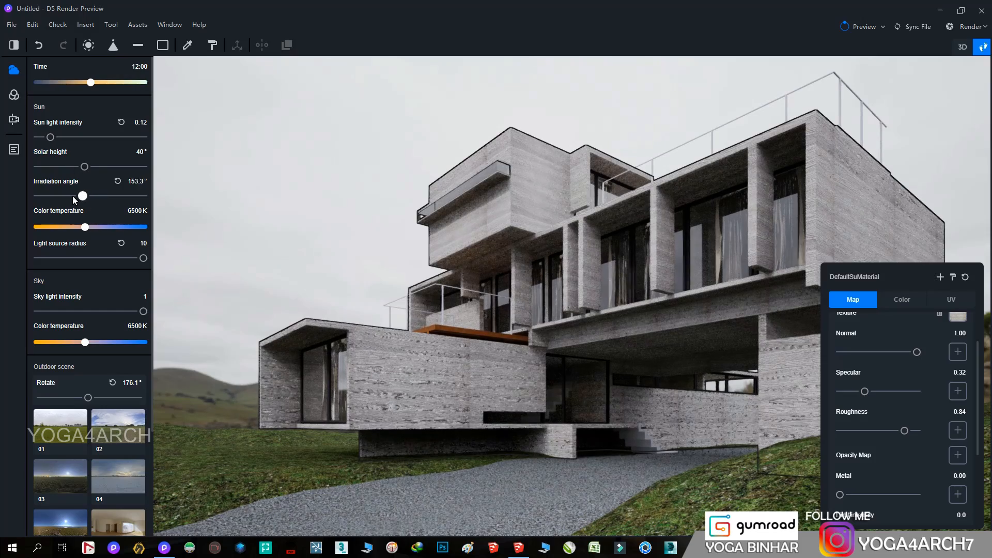
pyautogui.moveTo(82, 196)
pyautogui.mouseDown()
pyautogui.moveTo(126, 202)
pyautogui.moveTo(69, 201)
pyautogui.moveTo(153, 212)
pyautogui.mouseUp()
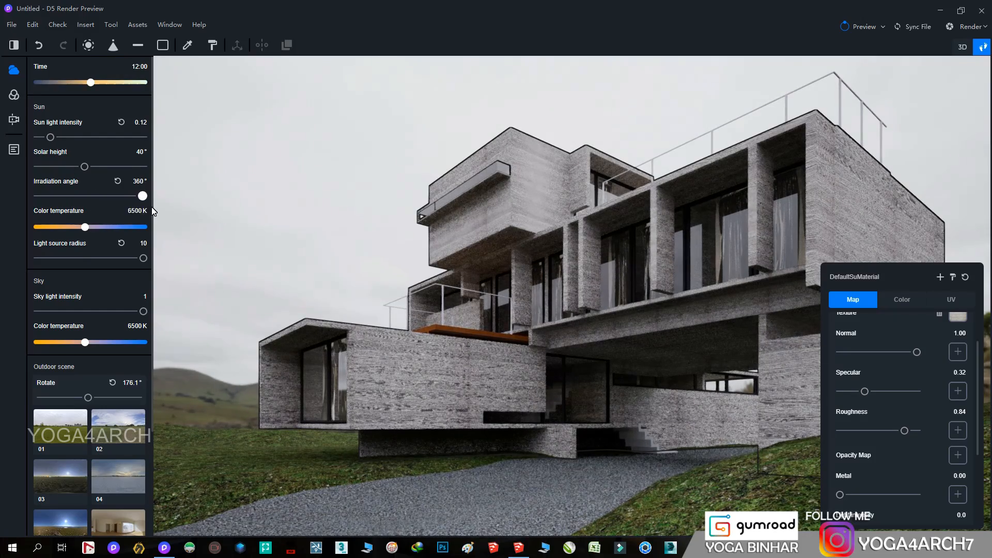
pyautogui.moveTo(90, 205); pyautogui.dragTo(89, 202)
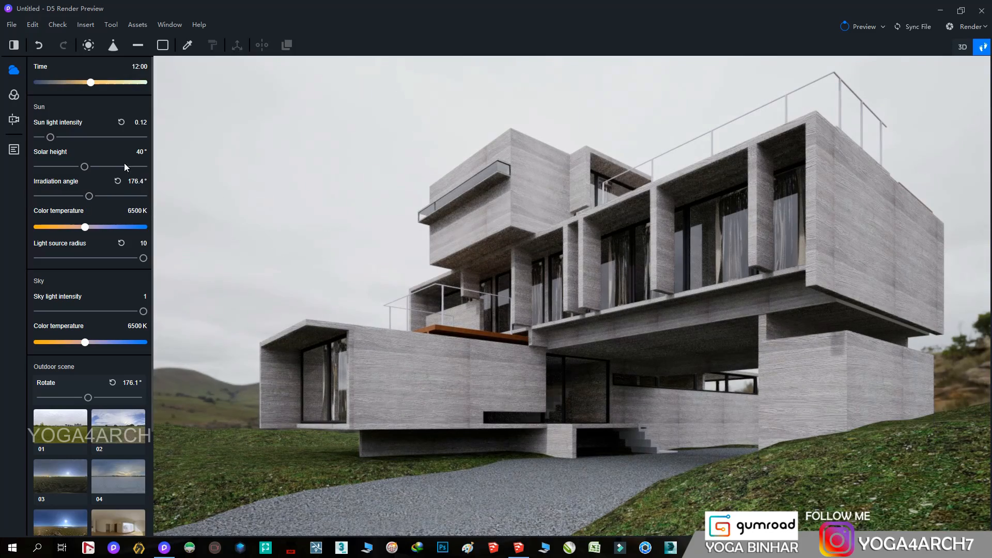
pyautogui.moveTo(53, 139); pyautogui.dragTo(60, 141)
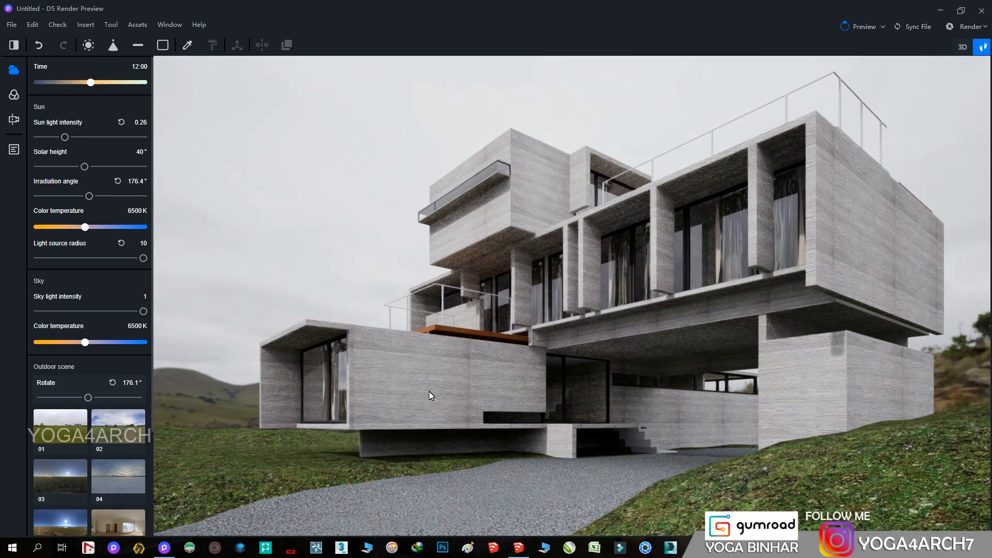
# - Set the house's concrete wall material to specular 0.00, roughness 1.00 and normal 0.49, and deselect it
pyautogui.click(465, 391)
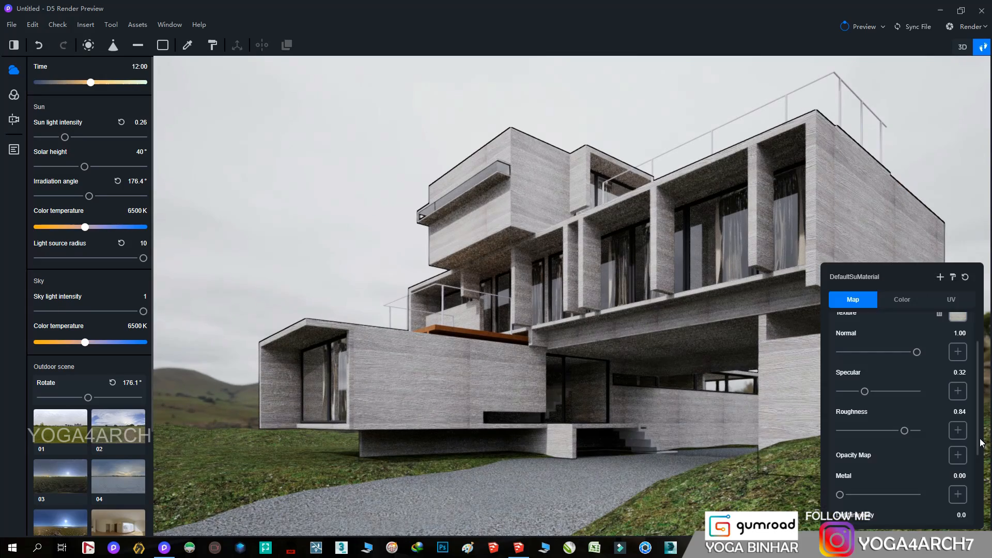
pyautogui.click(919, 438)
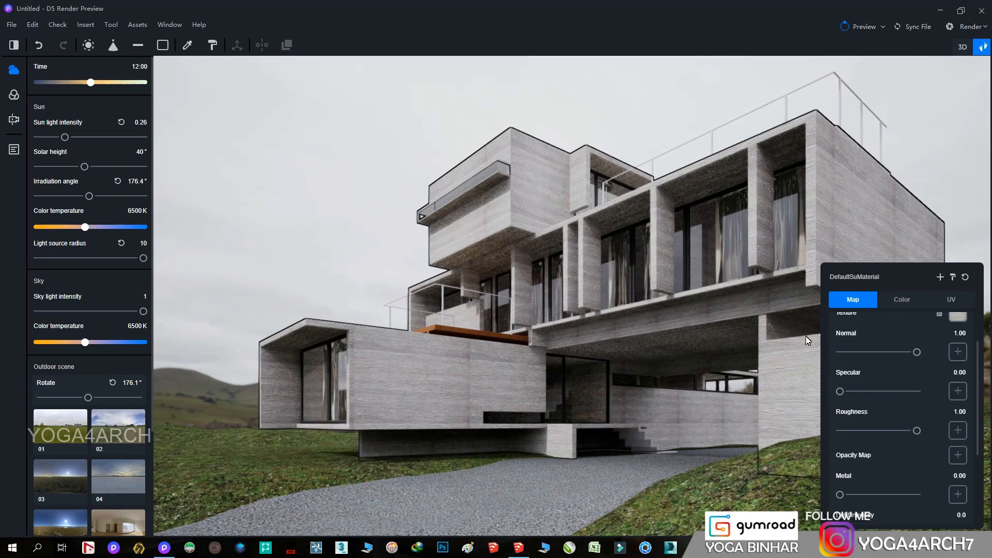
pyautogui.moveTo(917, 352); pyautogui.dragTo(894, 352)
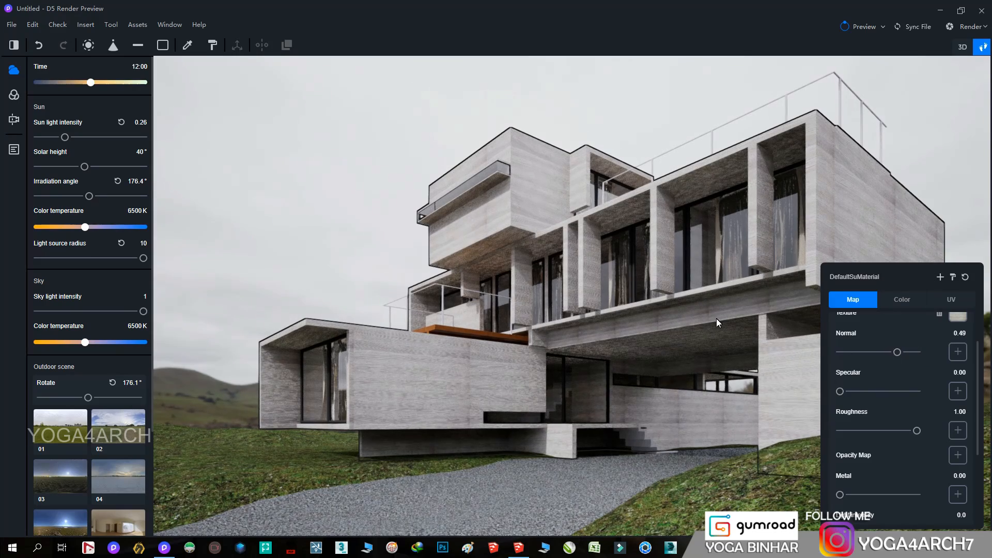
pyautogui.click(323, 262)
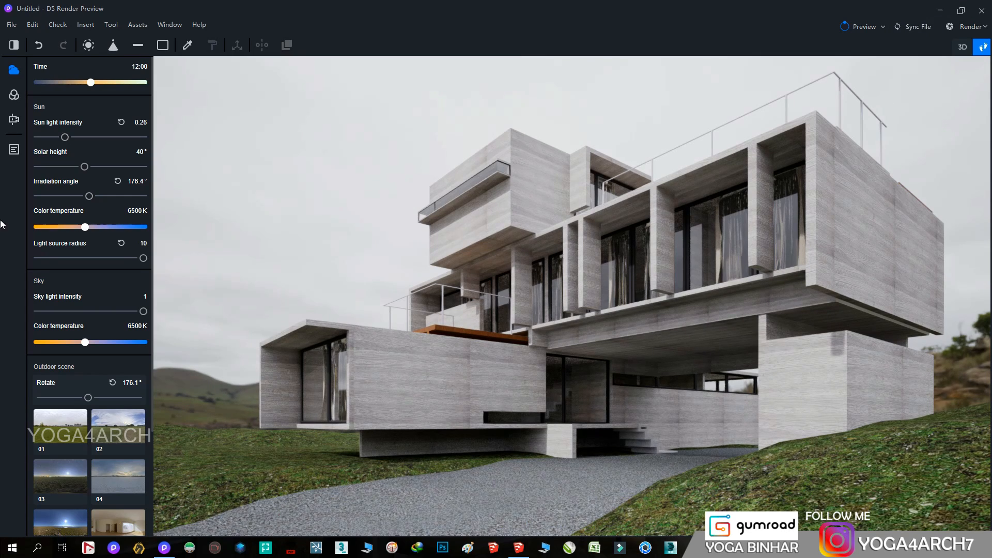
# - Update the saved SU_Scene 2 view and bring the camera closer to the driveway in front of the house
pyautogui.click(14, 150)
pyautogui.click(137, 89)
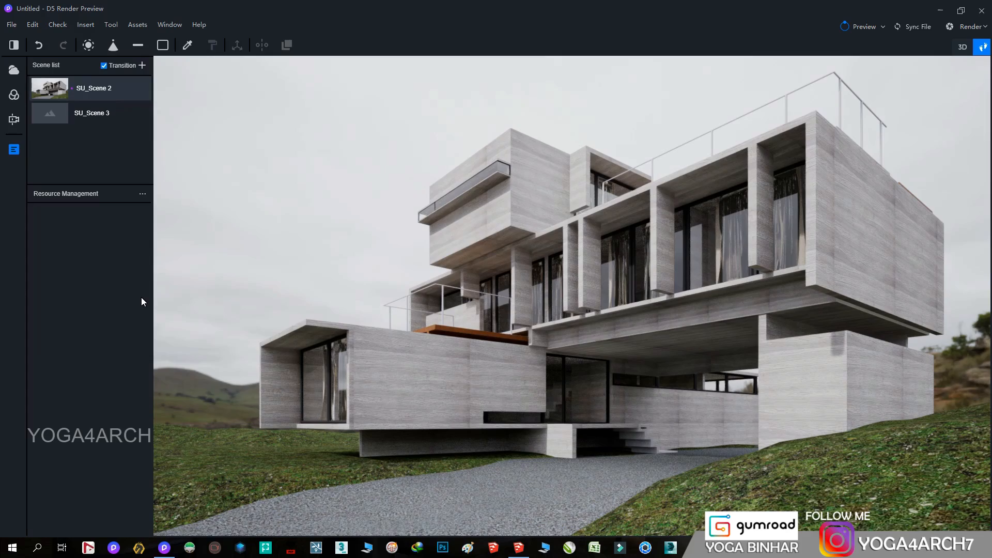
pyautogui.moveTo(467, 366); pyautogui.dragTo(711, 489, button='right')
pyautogui.press('w')
pyautogui.press('s')
# - Load the grass22 model into the scatter brush with Align to terrain enabled, a larger radius and a smaller plant size
pyautogui.click(145, 24)
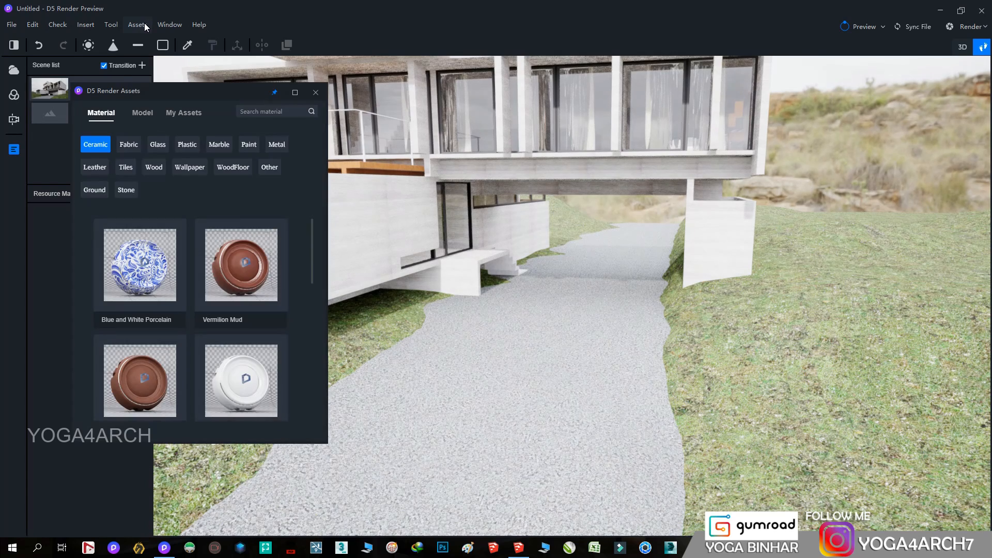
pyautogui.click(142, 113)
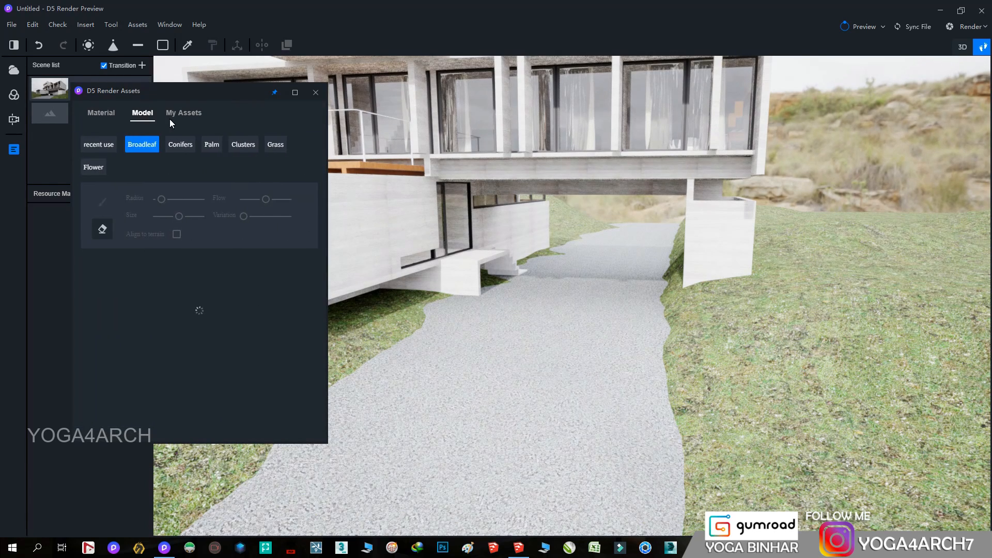
pyautogui.click(275, 144)
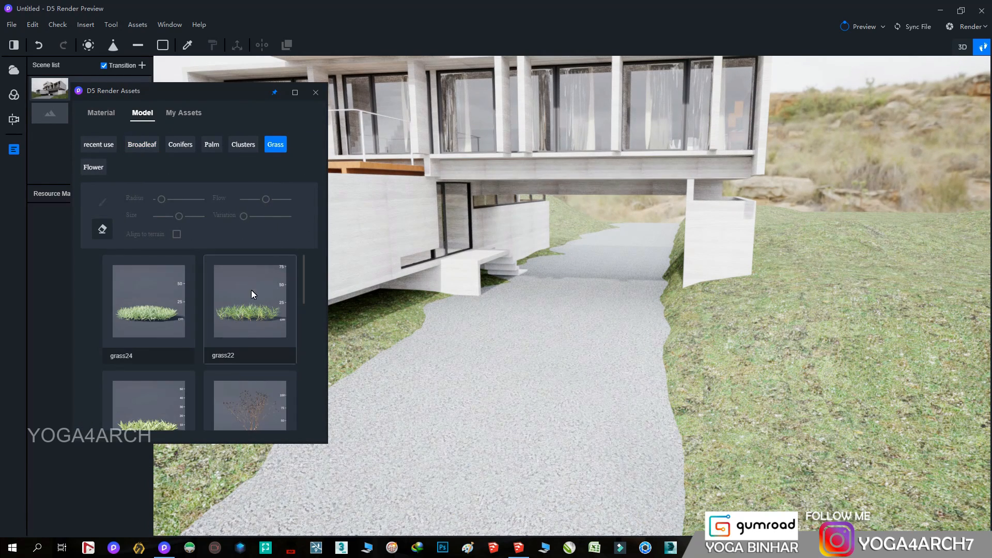
pyautogui.click(249, 300)
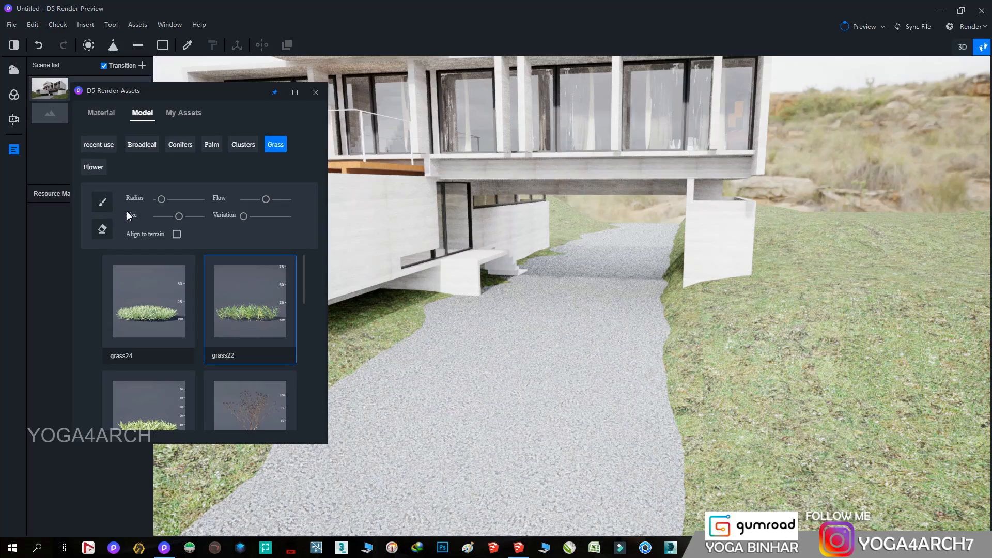
pyautogui.click(178, 234)
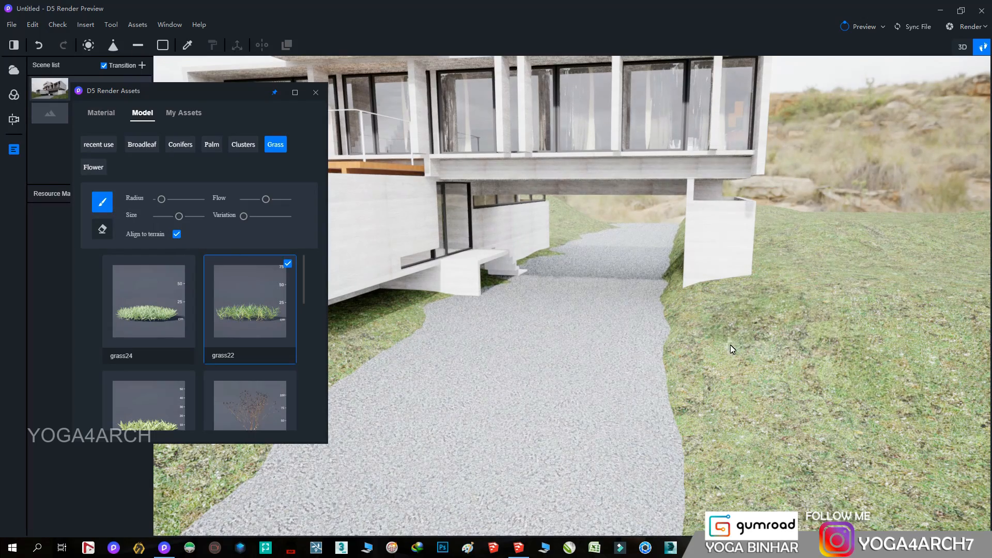
pyautogui.moveTo(802, 348); pyautogui.dragTo(657, 270, button='right')
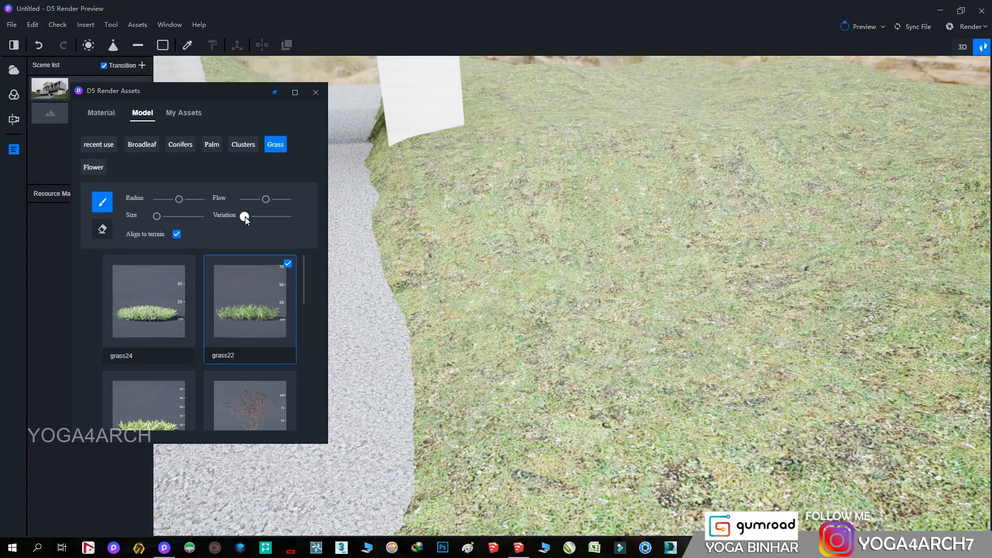
# - Increase the brush variation and paint grass22 over the grassy slope to the right of the driveway
pyautogui.scroll(3, 700, 265)
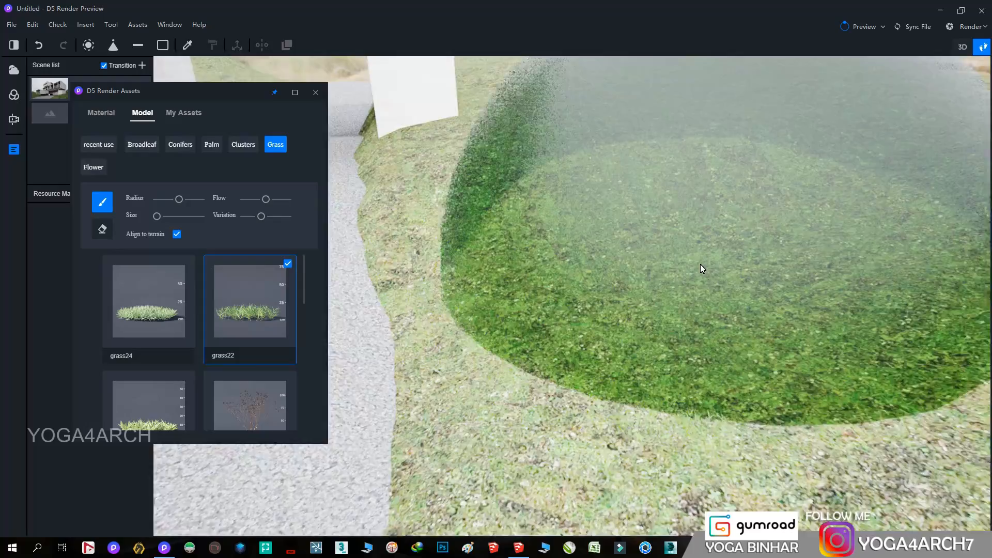
pyautogui.scroll(3, 698, 254)
pyautogui.moveTo(721, 174); pyautogui.dragTo(671, 243, button='right')
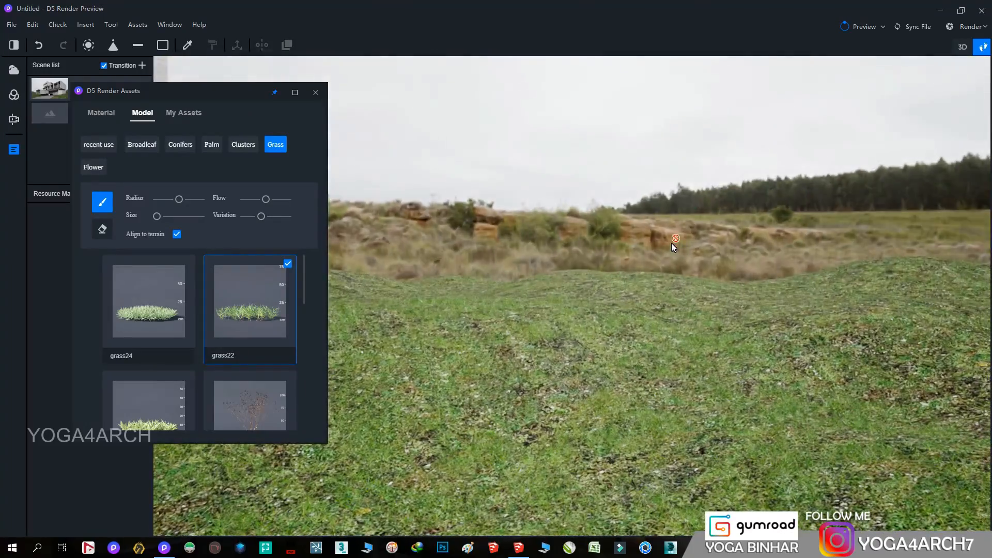
pyautogui.scroll(-5, 703, 317)
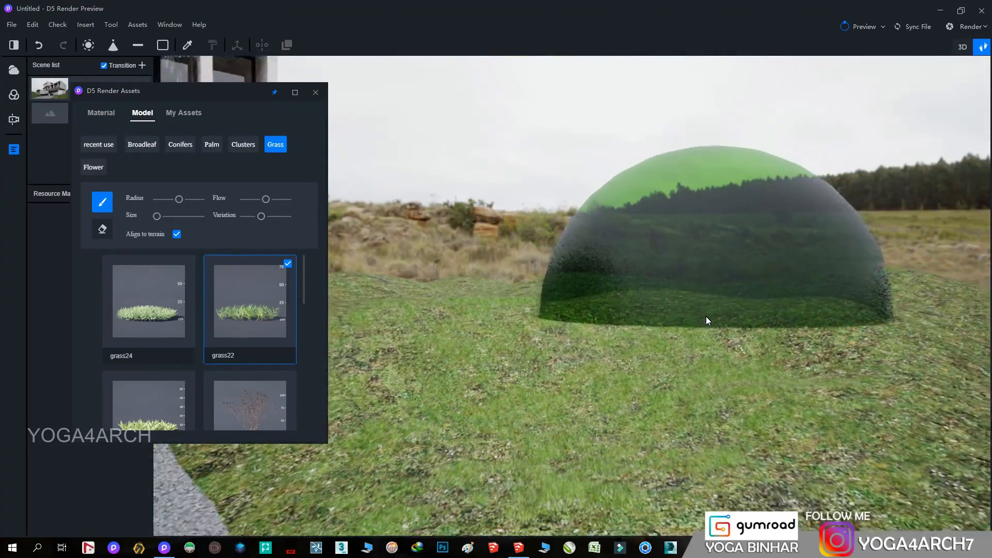
pyautogui.moveTo(709, 315); pyautogui.dragTo(707, 360, button='right')
pyautogui.scroll(-2, 707, 359)
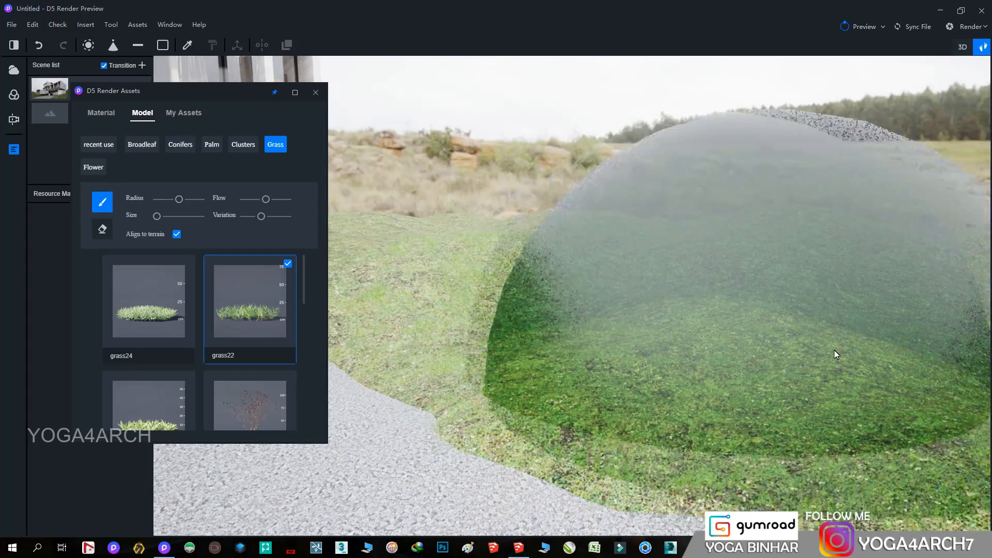
pyautogui.scroll(-5, 817, 304)
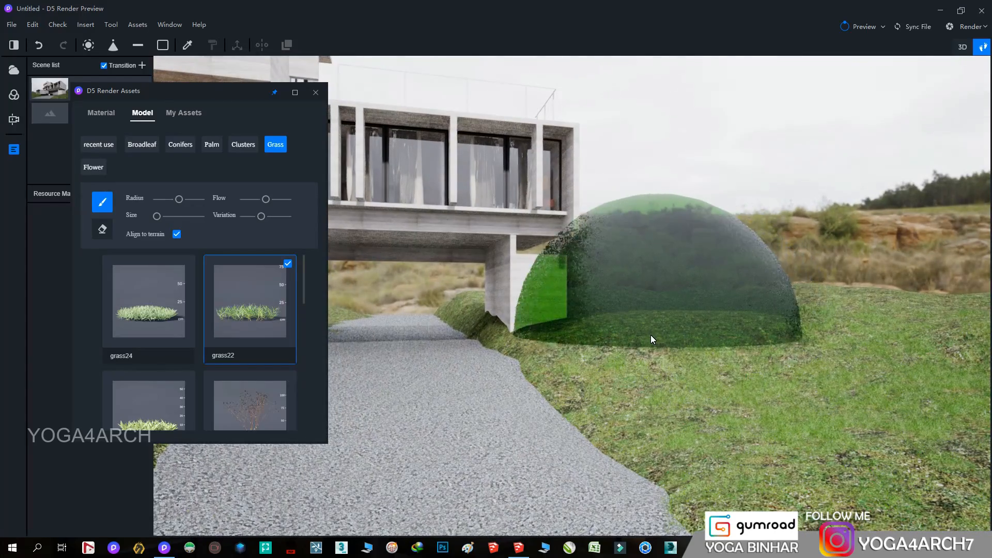
# - Reduce the brush radius and paint grass22 across the lawn to the left of the driveway
pyautogui.moveTo(687, 344)
pyautogui.mouseDown(button='right')
pyautogui.moveTo(549, 412)
pyautogui.moveTo(427, 250)
pyautogui.mouseUp(button='right')
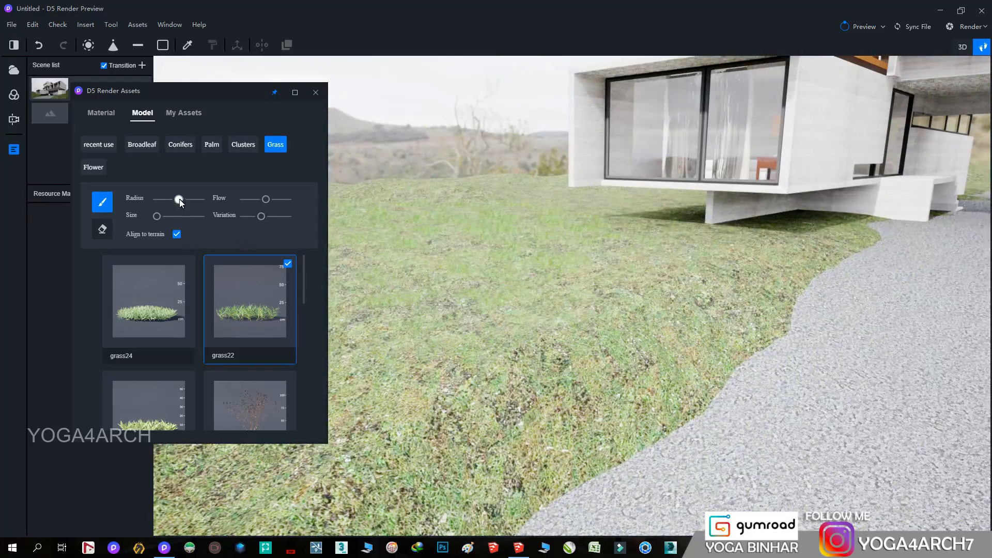
pyautogui.moveTo(178, 200); pyautogui.dragTo(165, 199)
pyautogui.scroll(4, 640, 346)
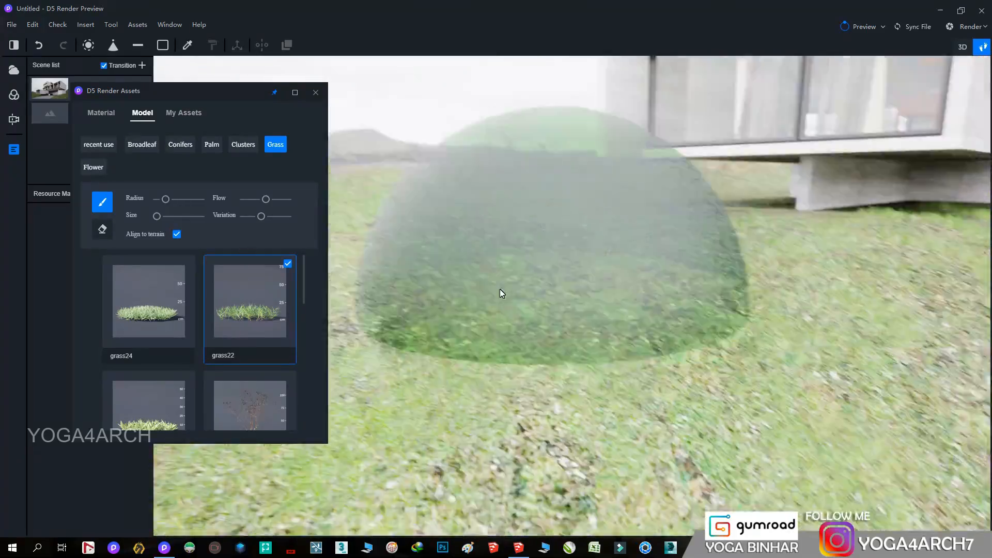
pyautogui.scroll(-2, 752, 314)
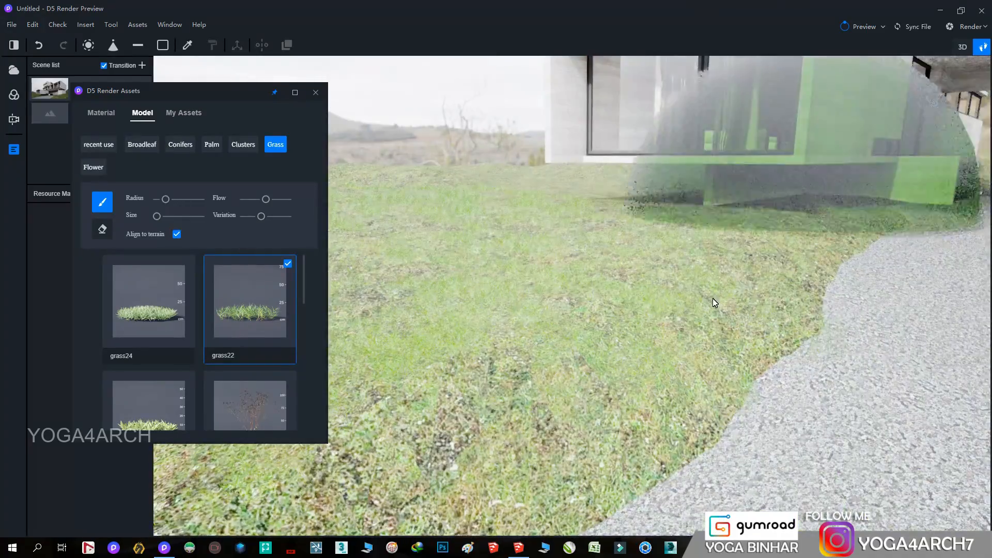
pyautogui.moveTo(713, 303); pyautogui.dragTo(615, 344, button='right')
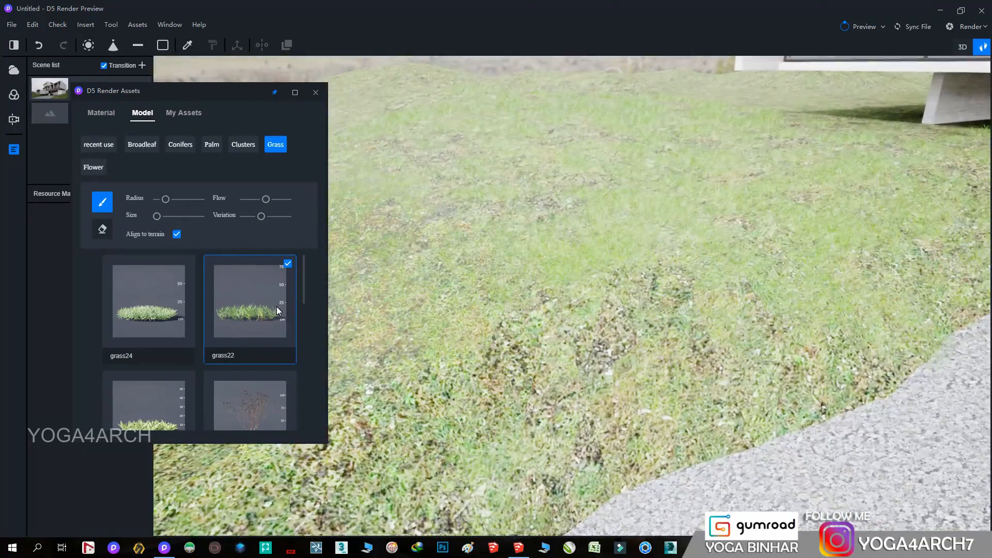
# - Replace grass22 in the scatter brush with the white feathery plume grass, keeping Align to terrain enabled
pyautogui.click(268, 149)
pyautogui.scroll(-4, 232, 326)
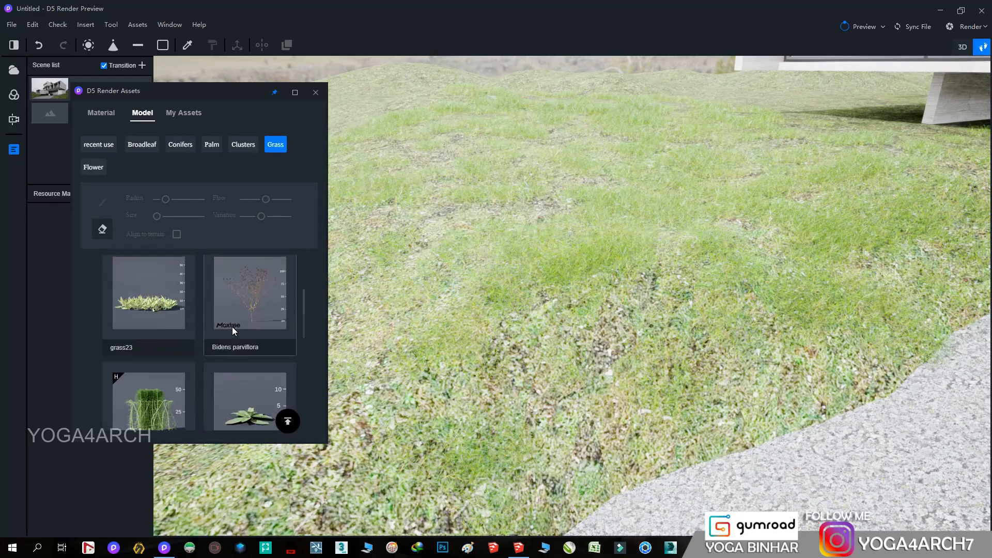
pyautogui.click(155, 393)
pyautogui.click(102, 202)
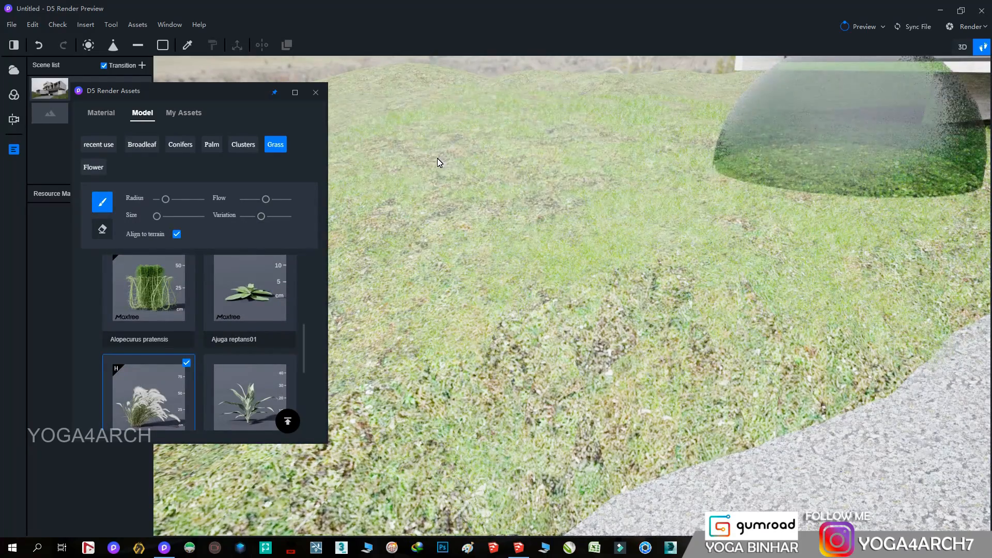
# - Increase the plume grass size and scatter it over the lawn left of the driveway near the cantilevered volume
pyautogui.scroll(-3, 629, 293)
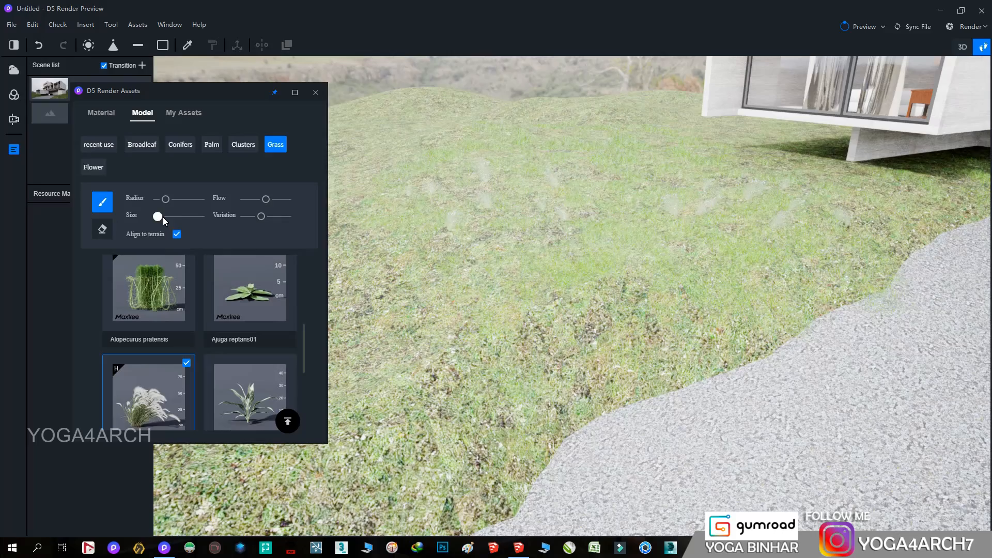
pyautogui.moveTo(163, 217); pyautogui.dragTo(172, 218)
pyautogui.moveTo(746, 266)
pyautogui.mouseDown()
pyautogui.moveTo(522, 257)
pyautogui.moveTo(641, 183)
pyautogui.moveTo(553, 218)
pyautogui.moveTo(675, 160)
pyautogui.moveTo(870, 189)
pyautogui.moveTo(688, 164)
pyautogui.moveTo(553, 256)
pyautogui.mouseUp()
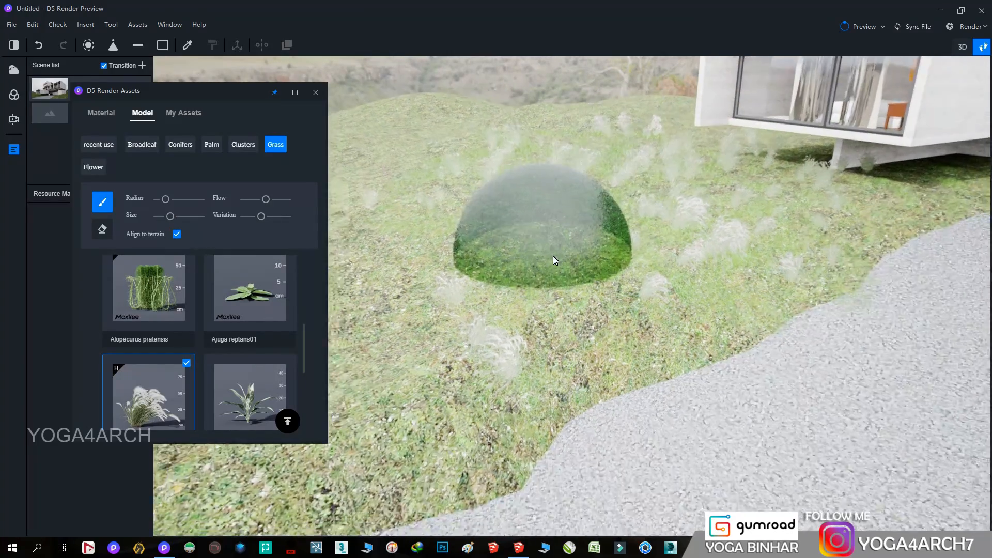
# - Scatter white plume grass over the slope right of the driveway and around the concrete support wall
pyautogui.scroll(3, 543, 289)
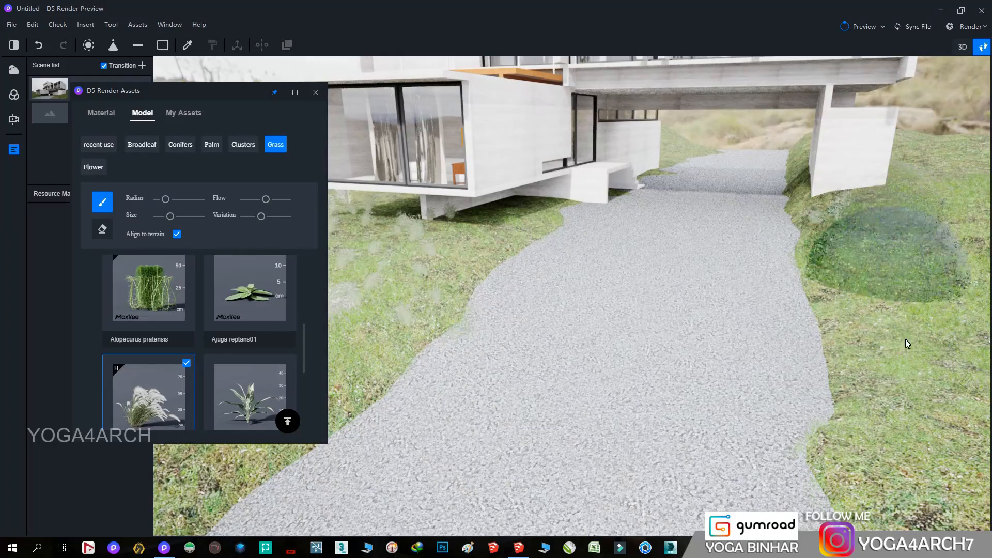
pyautogui.moveTo(905, 339); pyautogui.dragTo(905, 364)
pyautogui.moveTo(904, 364); pyautogui.dragTo(805, 221, button='right')
pyautogui.moveTo(805, 221)
pyautogui.mouseDown()
pyautogui.moveTo(875, 350)
pyautogui.moveTo(828, 222)
pyautogui.moveTo(847, 222)
pyautogui.mouseUp()
pyautogui.moveTo(801, 331); pyautogui.dragTo(971, 339, button='right')
pyautogui.moveTo(734, 233)
pyautogui.mouseDown()
pyautogui.moveTo(796, 479)
pyautogui.moveTo(749, 209)
pyautogui.moveTo(625, 184)
pyautogui.moveTo(609, 262)
pyautogui.mouseUp()
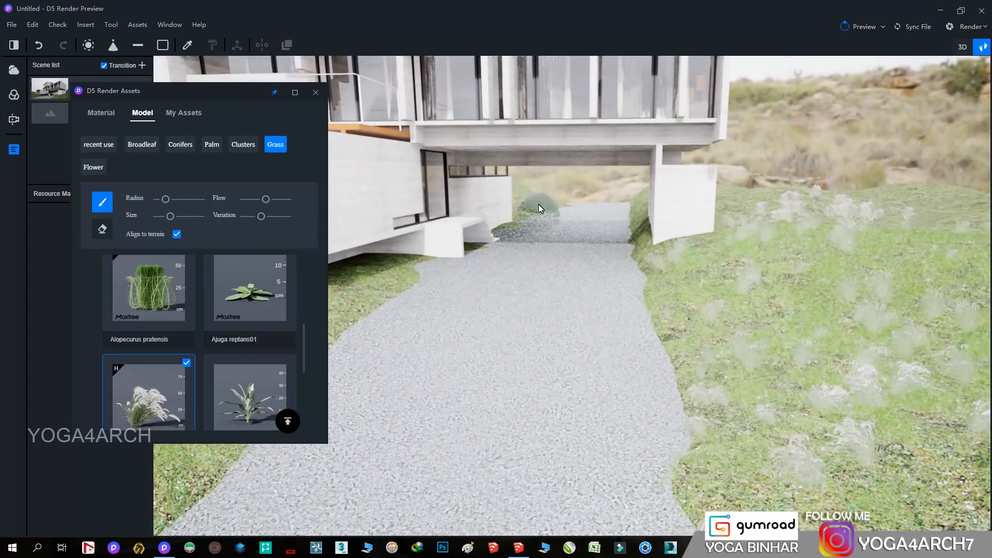
# - Scatter more plume grass along the driveway's left edge beside the house and recall the SU_Scene 2 view to touch up the planting
pyautogui.moveTo(334, 307); pyautogui.dragTo(473, 256, button='right')
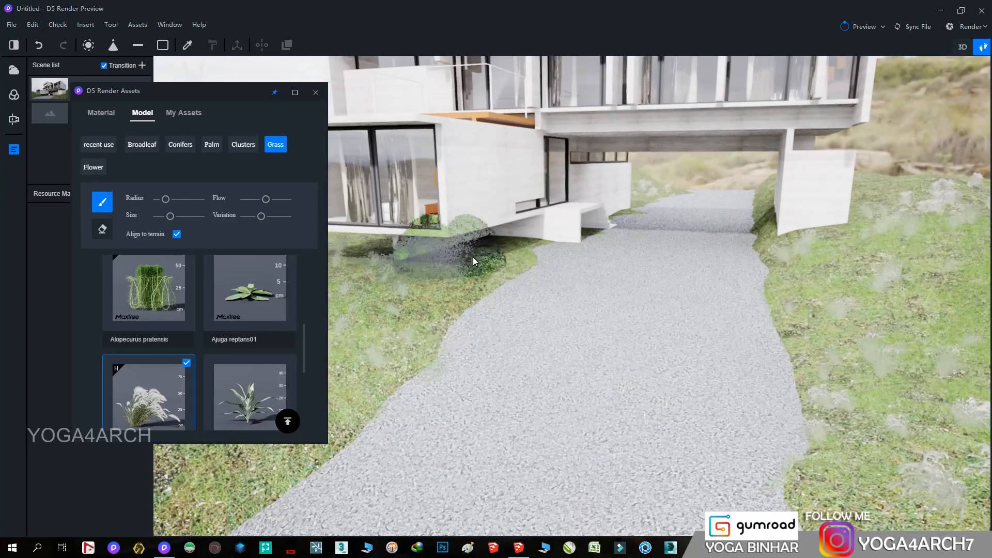
pyautogui.moveTo(473, 256); pyautogui.dragTo(614, 297)
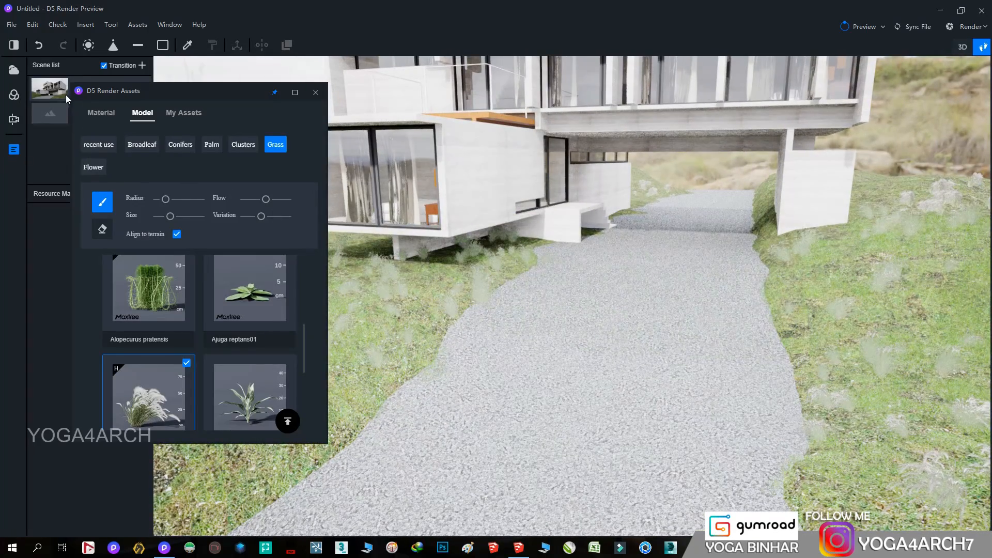
pyautogui.click(52, 89)
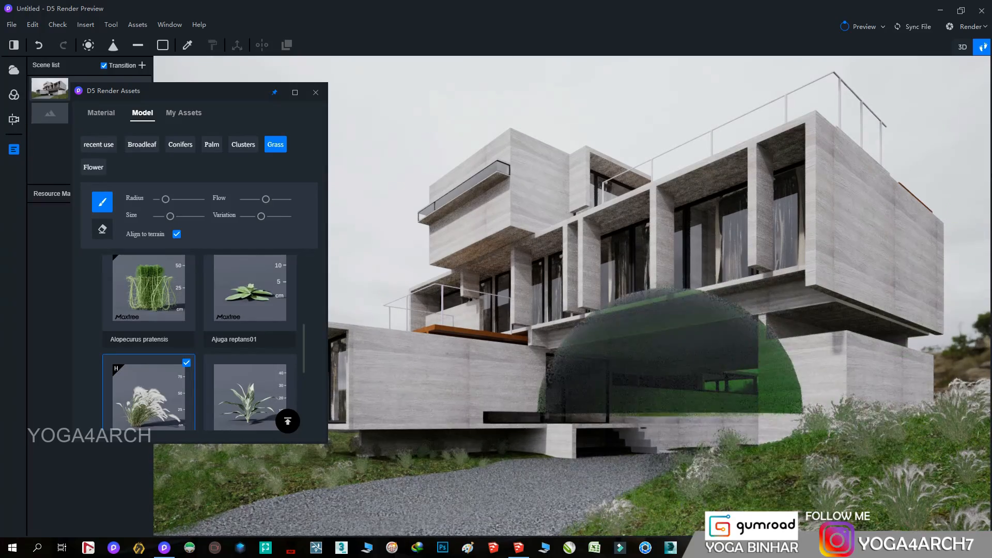
pyautogui.click(709, 500)
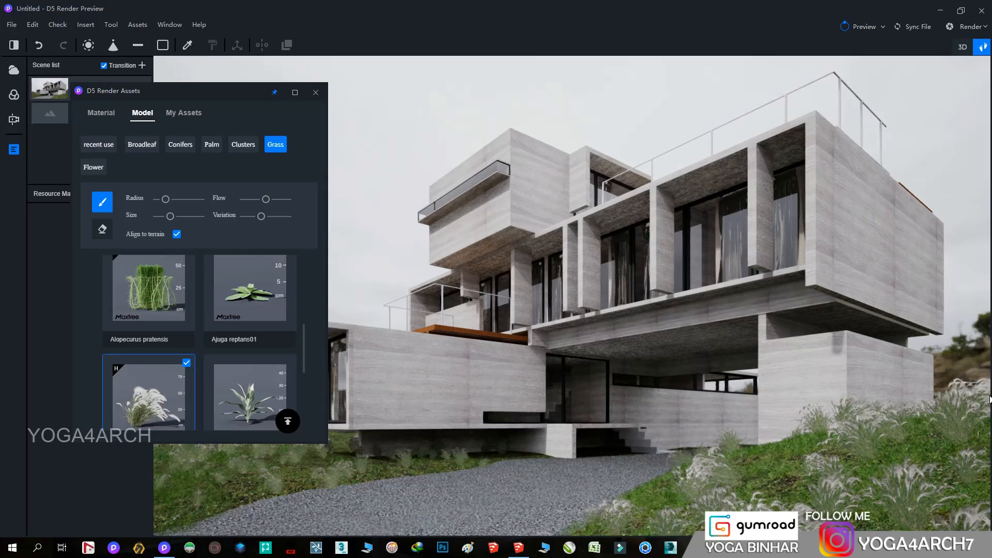
# - Place Agave americana plants at the driveway's left edge and on the lawn in front of the cantilevered volume
pyautogui.click(218, 488)
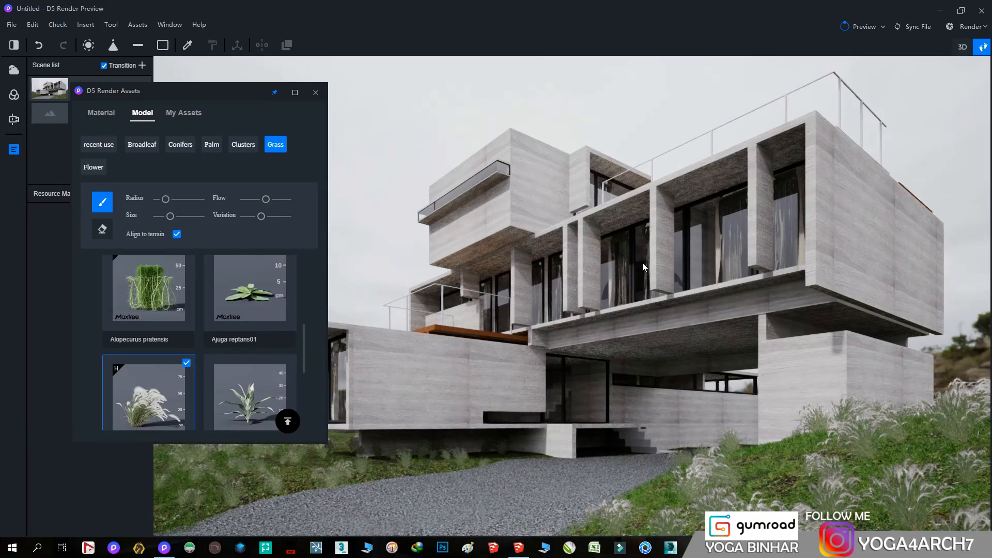
pyautogui.click(256, 395)
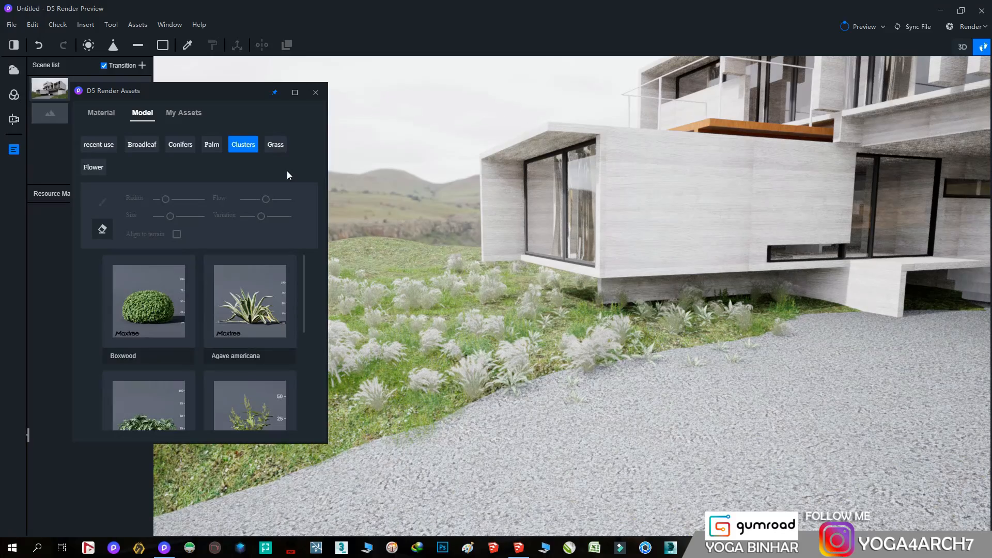
pyautogui.click(293, 336)
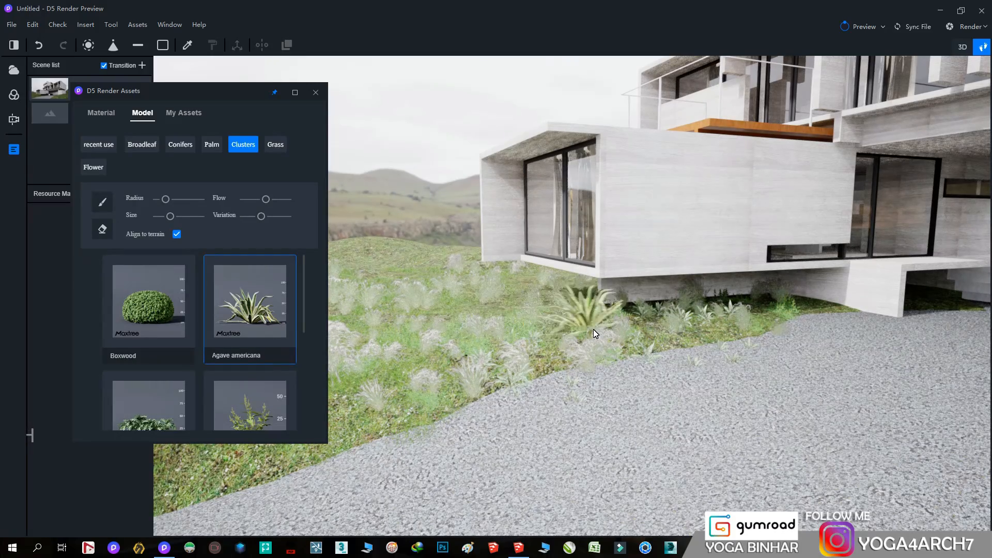
pyautogui.click(763, 320)
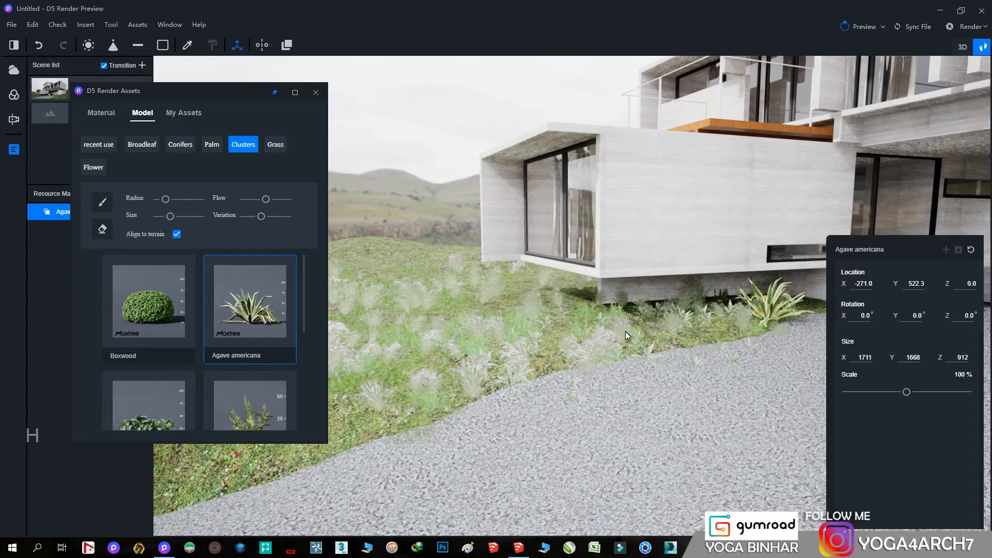
pyautogui.click(269, 319)
pyautogui.click(518, 322)
# - Place Agave americana beside the concrete support wall and at the driveway's right edge, enlarging the one at the driveway edge
pyautogui.moveTo(778, 412); pyautogui.dragTo(356, 369, button='right')
pyautogui.click(262, 334)
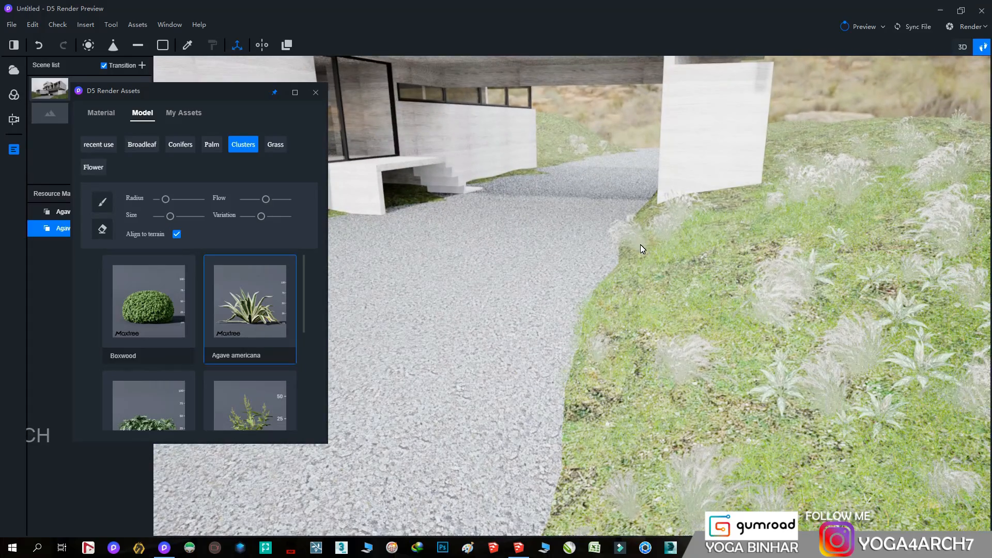
pyautogui.click(724, 206)
pyautogui.click(263, 325)
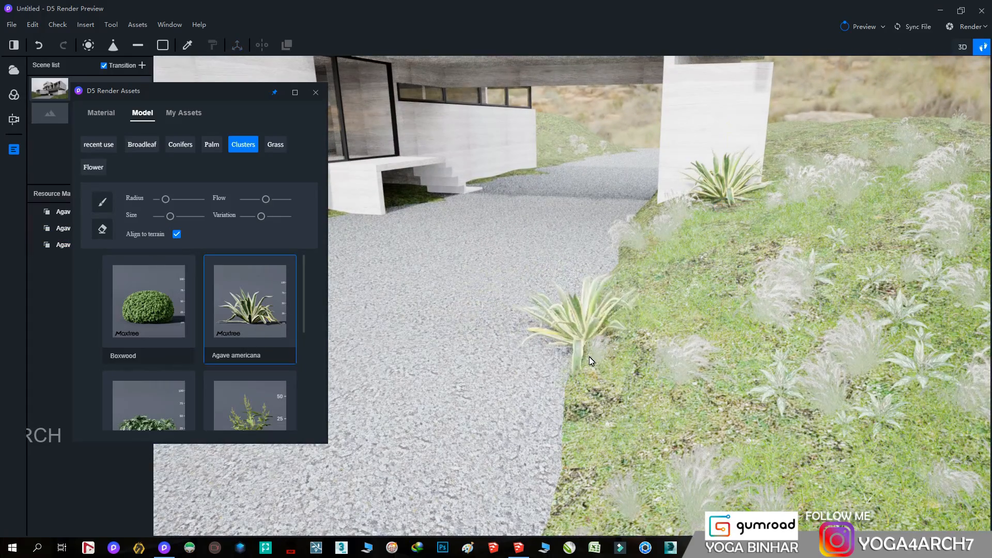
pyautogui.click(594, 377)
pyautogui.moveTo(908, 392); pyautogui.dragTo(923, 392)
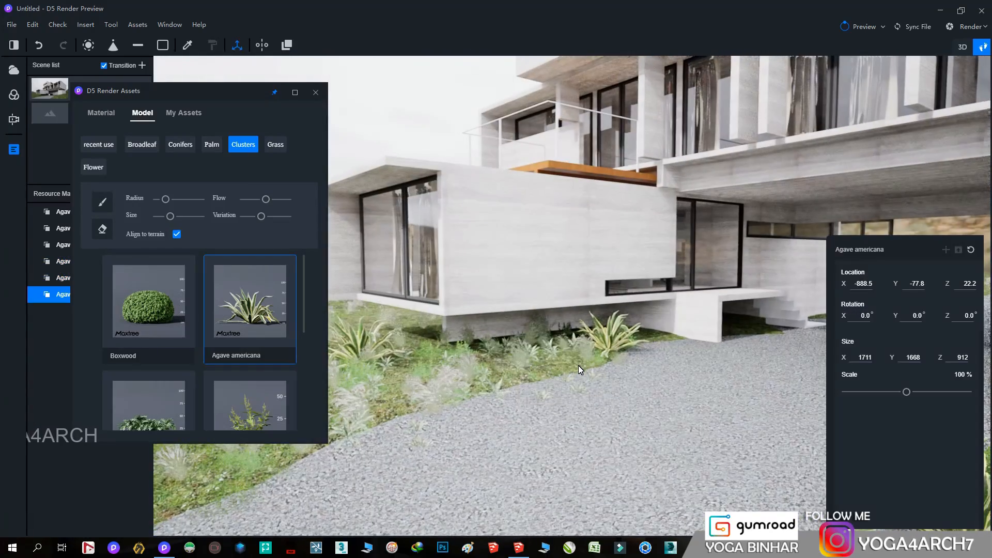
# - Place one Picea rubens conifer left of the driveway beside the house and three more on the slope right of it
pyautogui.click(182, 147)
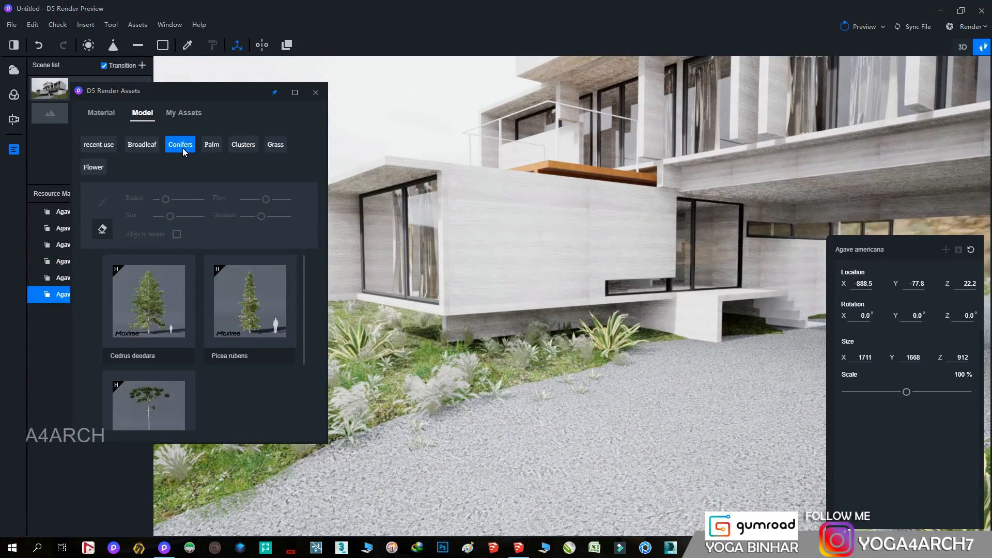
pyautogui.click(241, 325)
pyautogui.click(513, 341)
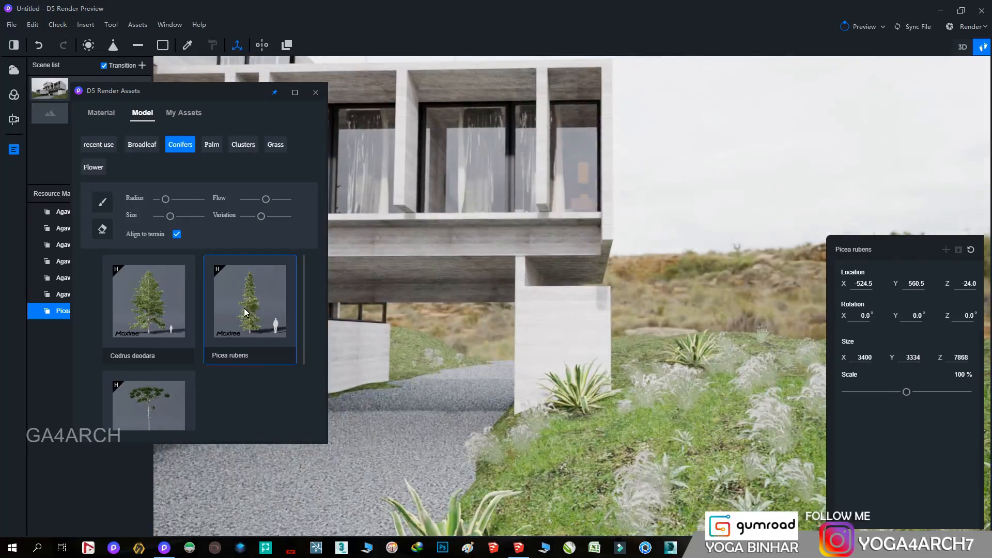
pyautogui.click(653, 367)
pyautogui.click(727, 337)
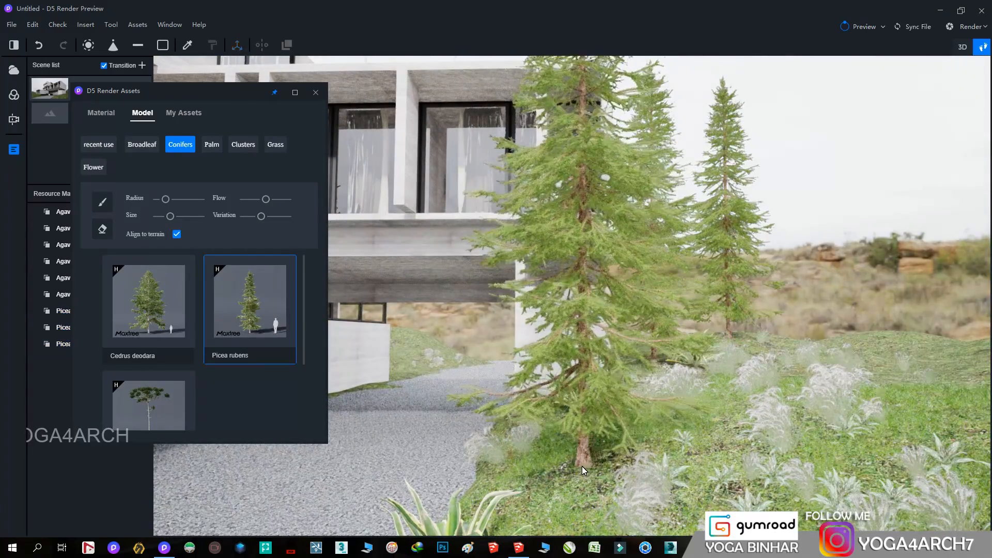
pyautogui.click(582, 466)
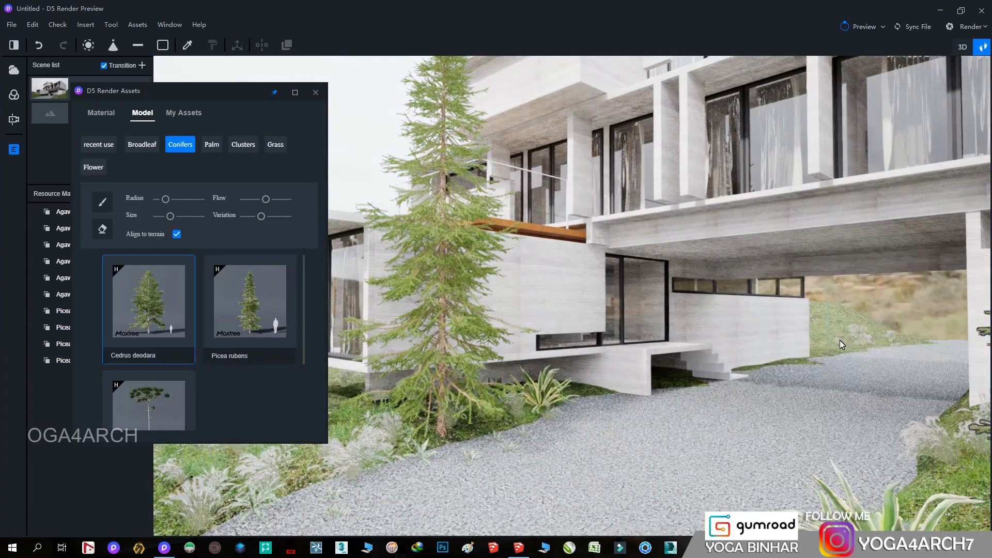
# - Place a Cedrus deodara beyond the driveway passage, then two Picea rubens and another Cedrus deodara on the lawn left of the house
pyautogui.click(843, 345)
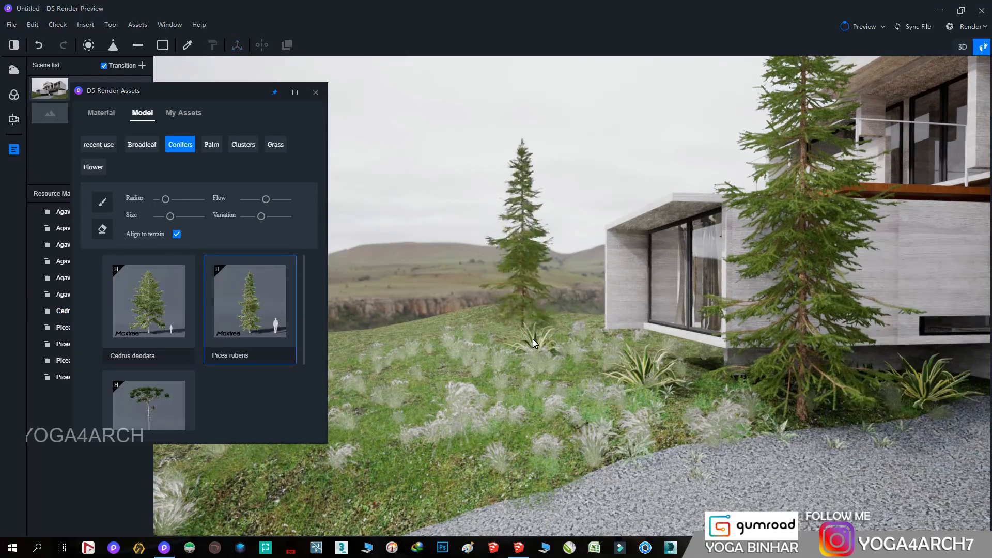
pyautogui.click(561, 343)
pyautogui.click(441, 358)
pyautogui.click(168, 317)
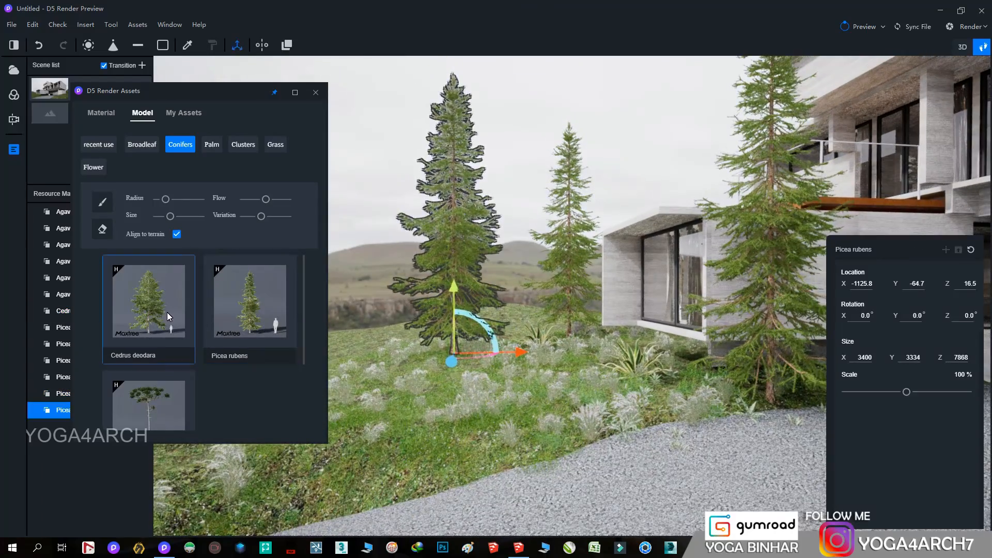
pyautogui.click(505, 319)
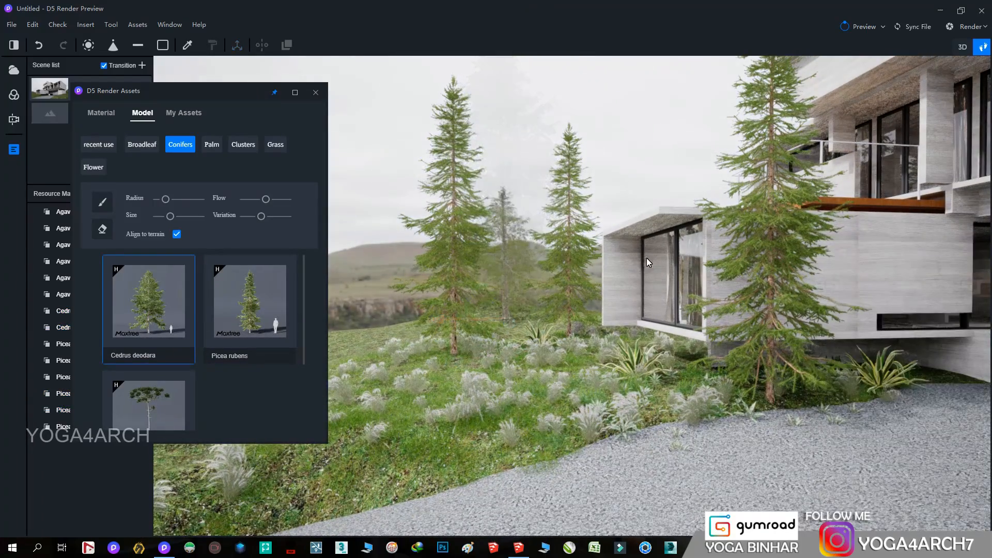
# - Recall the SU_Scene 2 view, rotate the foreground agave 60° about Y and reduce its scale to 83%
pyautogui.click(54, 91)
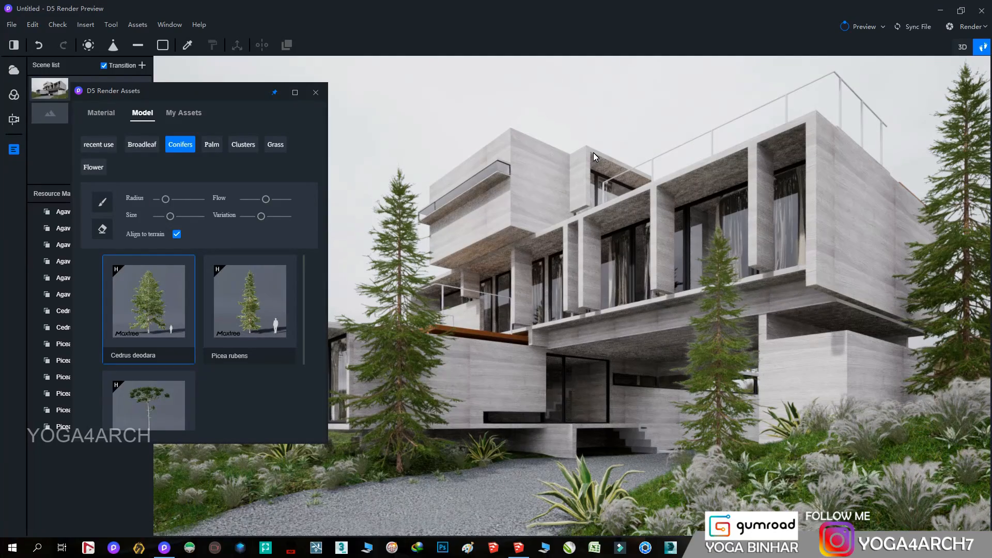
pyautogui.click(598, 495)
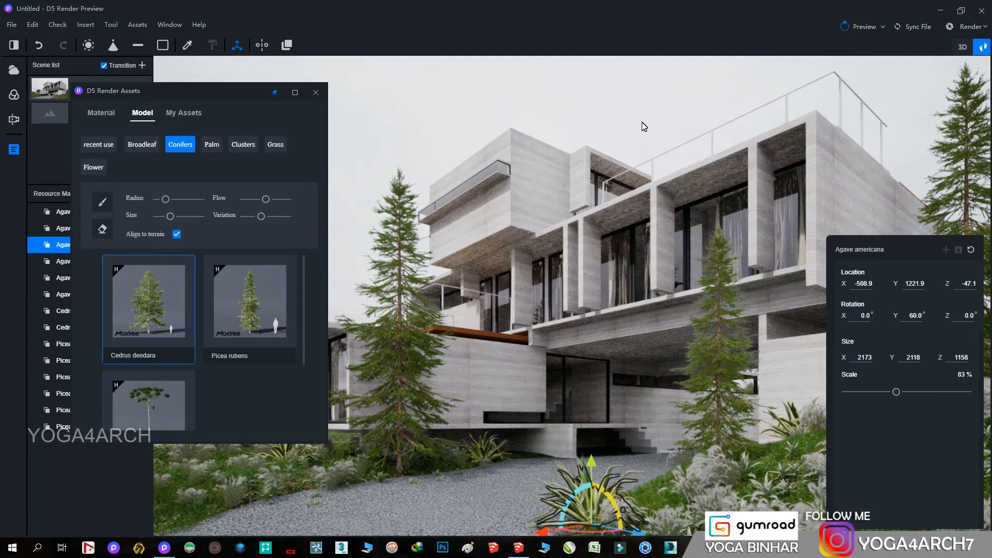
pyautogui.click(642, 122)
# - Place a Tree58 broadleaf shrub on the slope beside the concrete support wall
pyautogui.moveTo(167, 94); pyautogui.dragTo(856, 130)
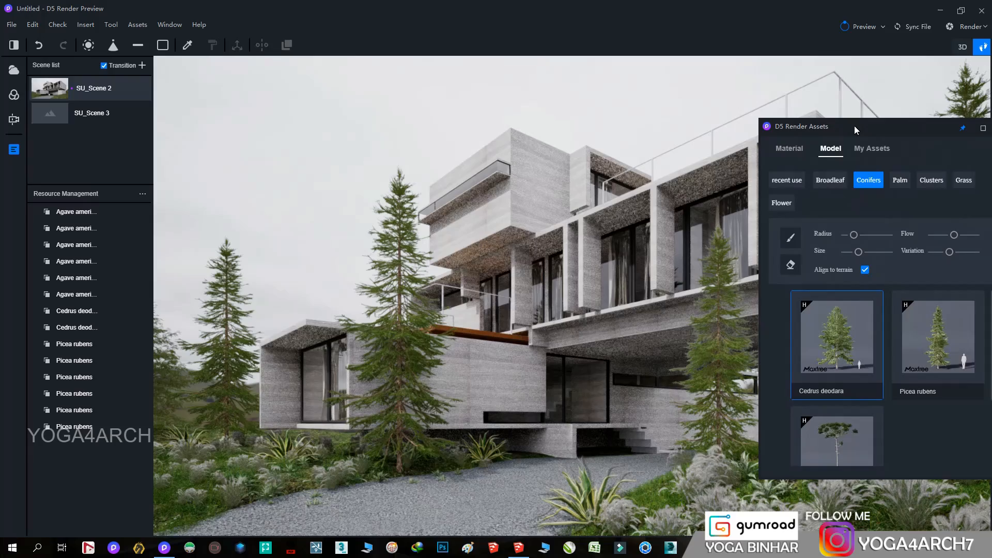
pyautogui.click(831, 181)
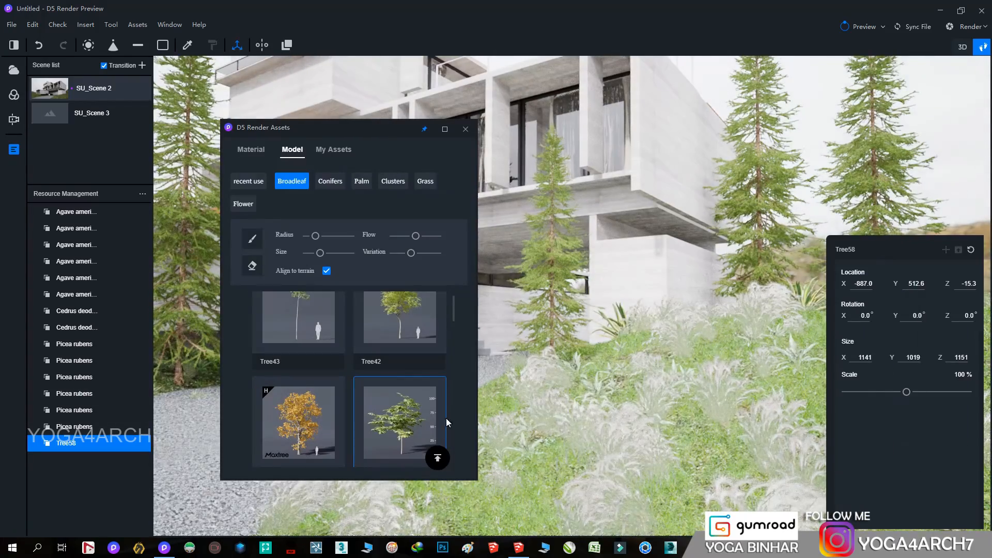
pyautogui.click(674, 345)
# - Place two Acer palmatum trees on the slope right of the house, behind the agave and farther along the hill
pyautogui.scroll(-5, 407, 363)
pyautogui.click(332, 361)
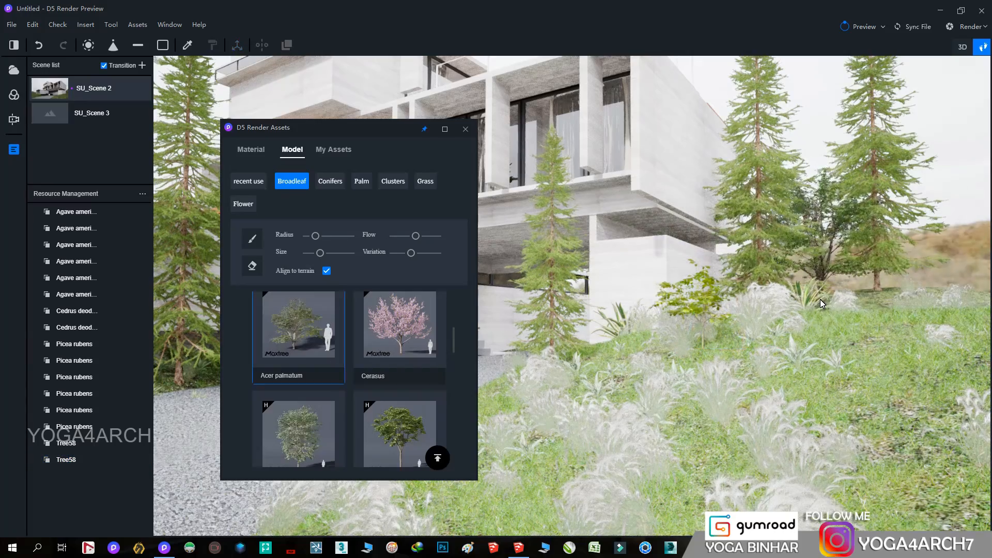
pyautogui.click(797, 297)
pyautogui.click(940, 357)
# - Place a slightly reduced Acer palmatum sango tree at the driveway's right edge and another on the lawn left of the house
pyautogui.scroll(-5, 410, 353)
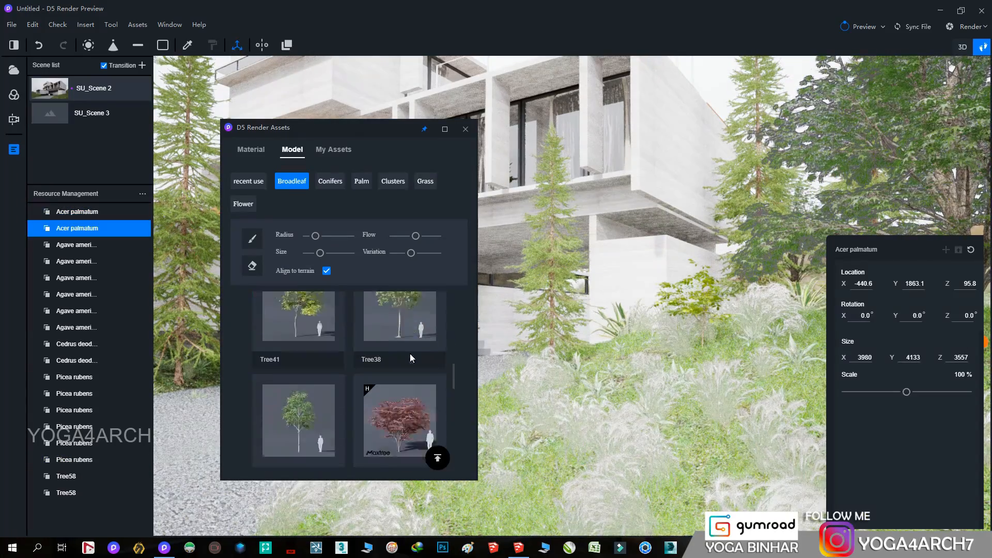
pyautogui.scroll(-5, 410, 353)
pyautogui.click(409, 353)
pyautogui.moveTo(581, 381); pyautogui.dragTo(522, 383, button='right')
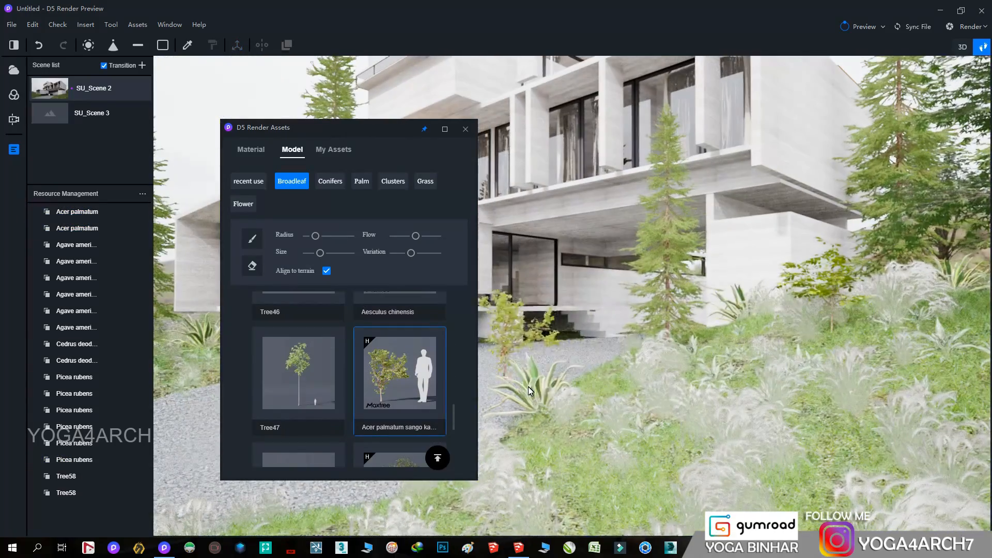
pyautogui.click(616, 390)
pyautogui.moveTo(908, 394); pyautogui.dragTo(891, 393)
pyautogui.moveTo(547, 435); pyautogui.dragTo(711, 426, button='right')
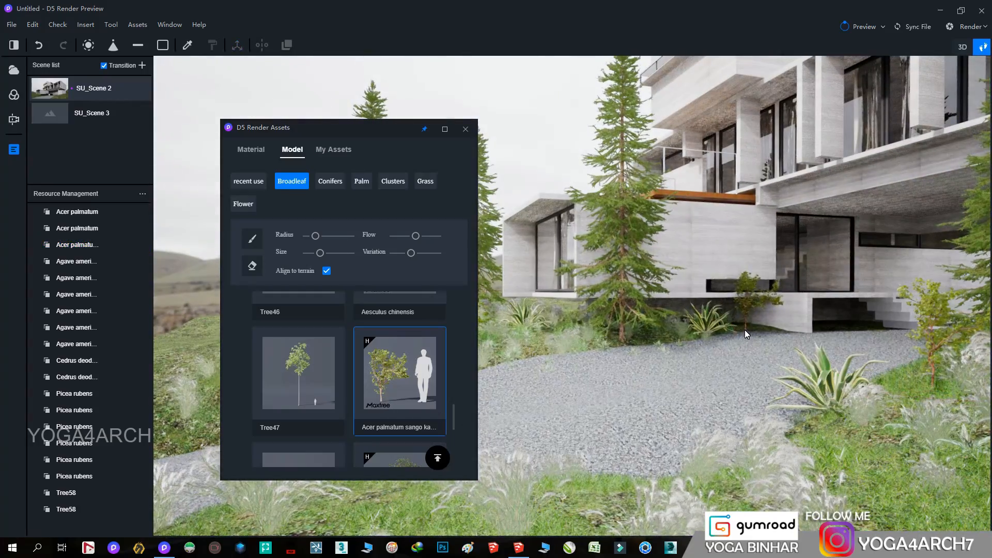
pyautogui.click(494, 331)
# - Place an MT_PM_V5_05_02 tree on the lawn left of the driveway and slightly reduce its scale
pyautogui.moveTo(556, 330); pyautogui.dragTo(493, 331, button='right')
pyautogui.scroll(-5, 406, 357)
pyautogui.click(403, 352)
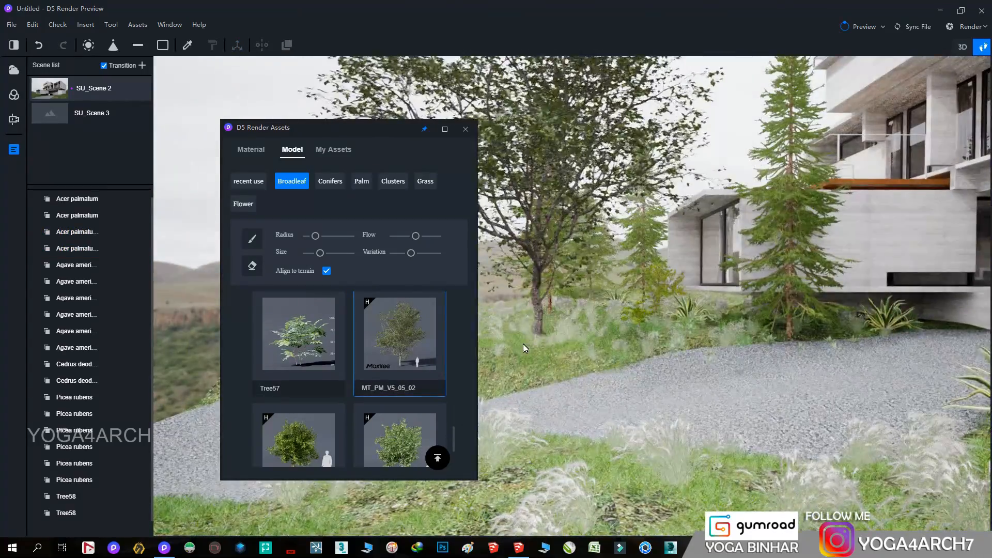
pyautogui.click(697, 357)
pyautogui.moveTo(807, 385); pyautogui.dragTo(746, 384, button='right')
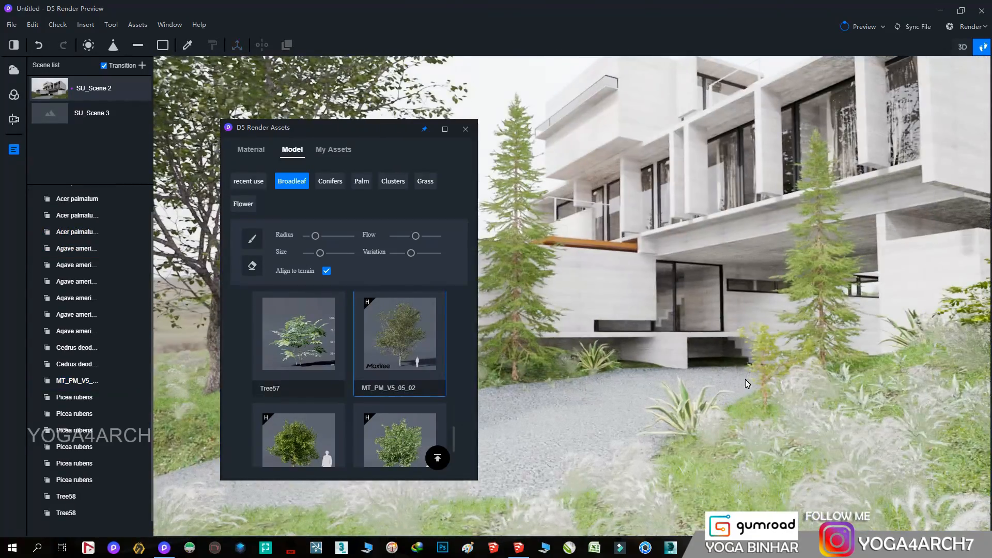
pyautogui.moveTo(836, 187); pyautogui.dragTo(487, 390, button='right')
pyautogui.click(540, 269)
pyautogui.moveTo(907, 393); pyautogui.dragTo(899, 393)
# - Place two more MT_PM_V5_05_02 trees on the left lawn, scaling the one near the cantilevered volume to 85%
pyautogui.click(396, 350)
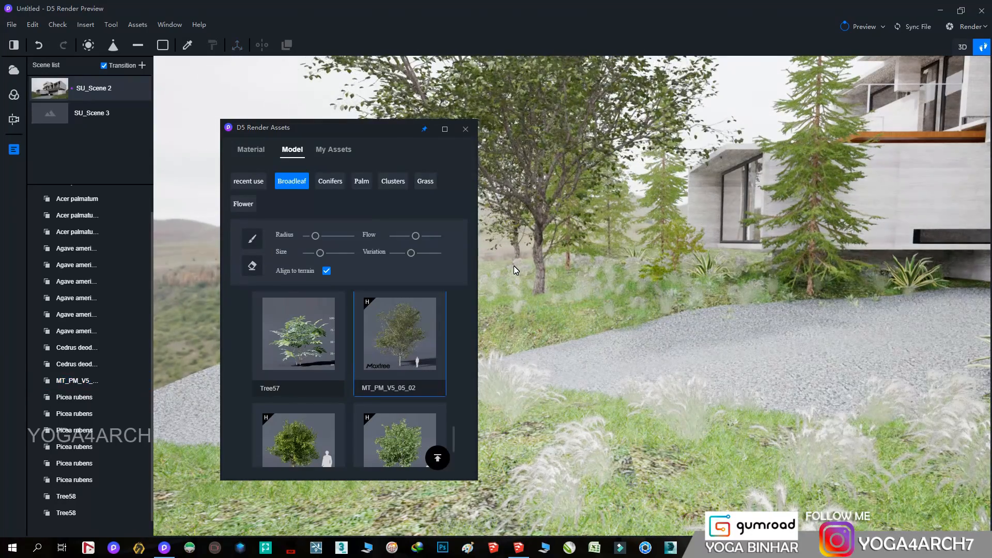
pyautogui.click(513, 266)
pyautogui.moveTo(638, 322); pyautogui.dragTo(583, 323, button='right')
pyautogui.click(402, 347)
pyautogui.click(683, 263)
pyautogui.moveTo(907, 392); pyautogui.dragTo(897, 393)
# - Place an Olea europaea big tree in the foreground right of the driveway and recall the SU_Scene 2 view without the asset library
pyautogui.moveTo(615, 306); pyautogui.dragTo(586, 306, button='right')
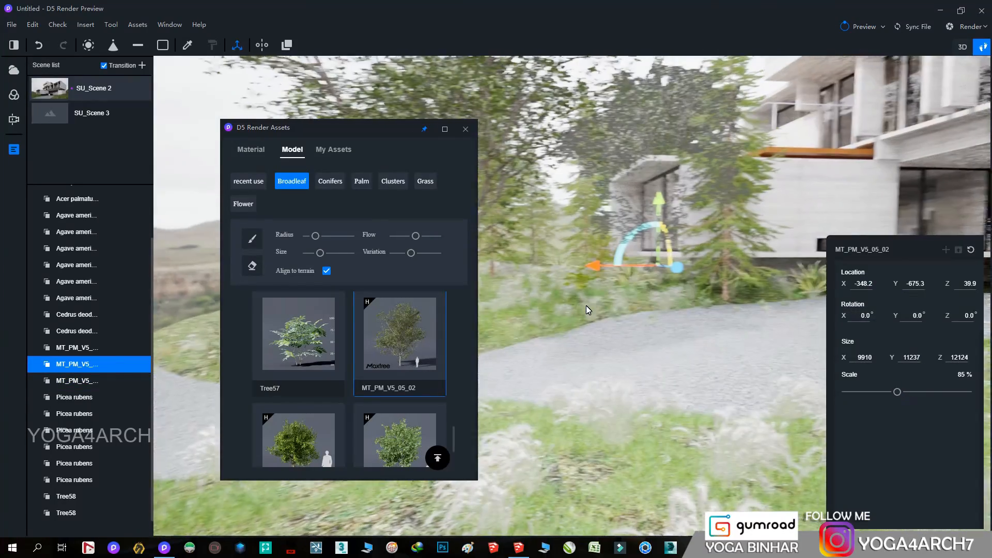
pyautogui.scroll(-2, 338, 394)
pyautogui.scroll(-4, 387, 358)
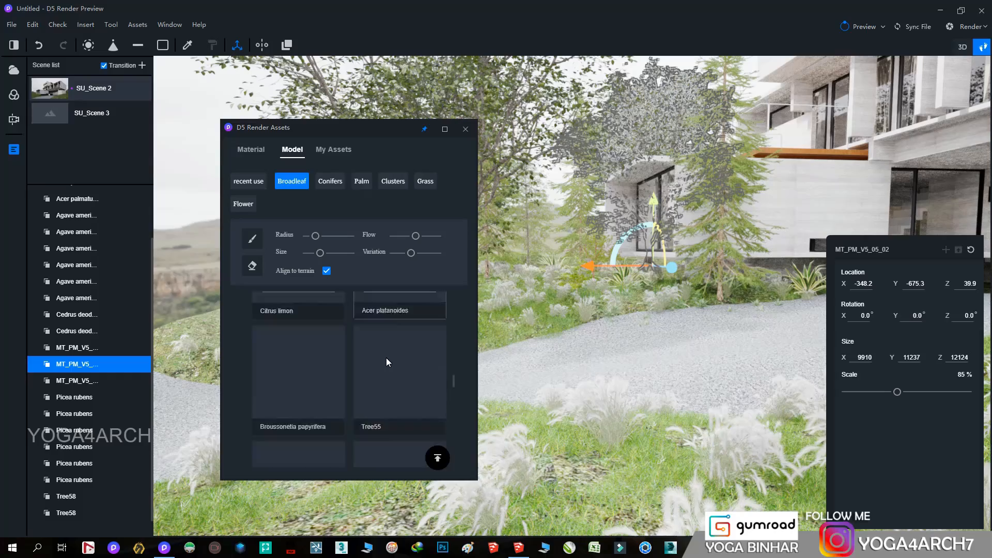
pyautogui.click(390, 357)
pyautogui.moveTo(682, 332); pyautogui.dragTo(877, 383, button='right')
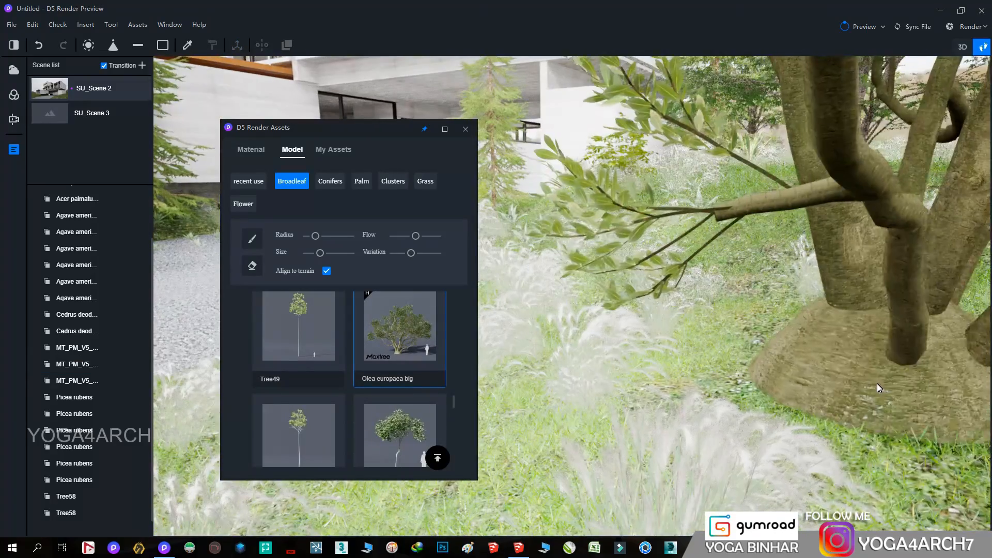
pyautogui.click(804, 371)
pyautogui.moveTo(715, 340); pyautogui.dragTo(665, 341, button='right')
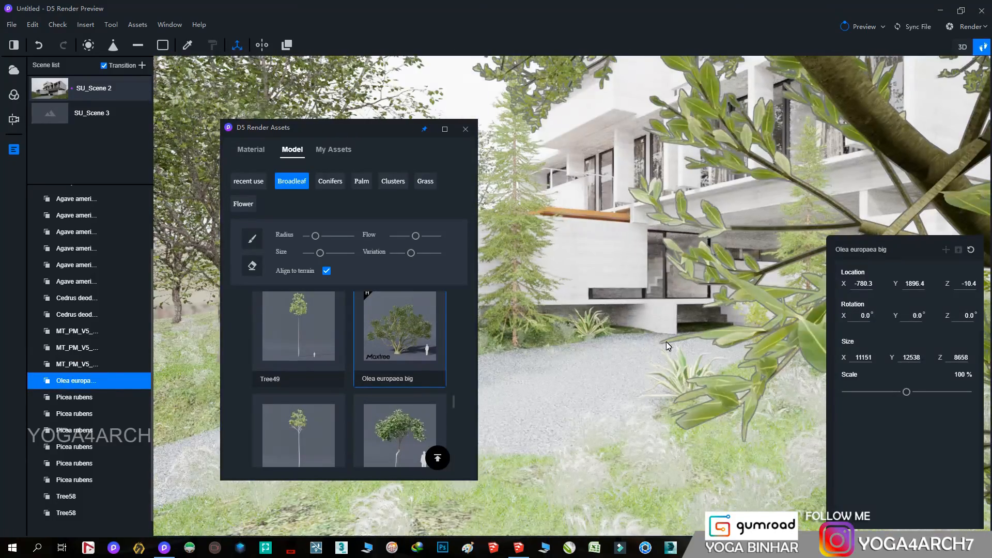
pyautogui.click(466, 130)
pyautogui.click(53, 89)
pyautogui.click(577, 112)
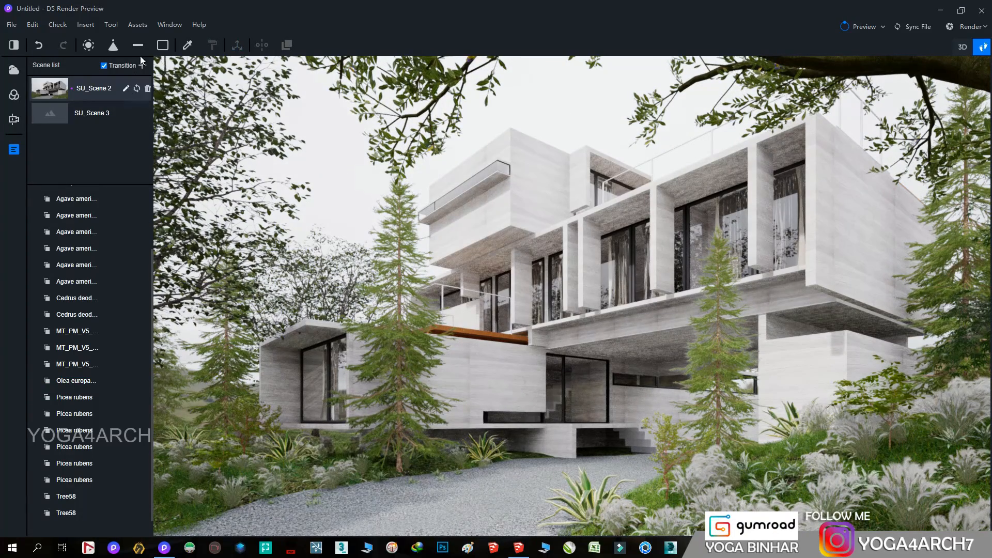
# - Reopen the asset library and place a Tree55 shrub scaled to 50% on the planted slope right of the driveway
pyautogui.click(138, 25)
pyautogui.scroll(-4, 407, 395)
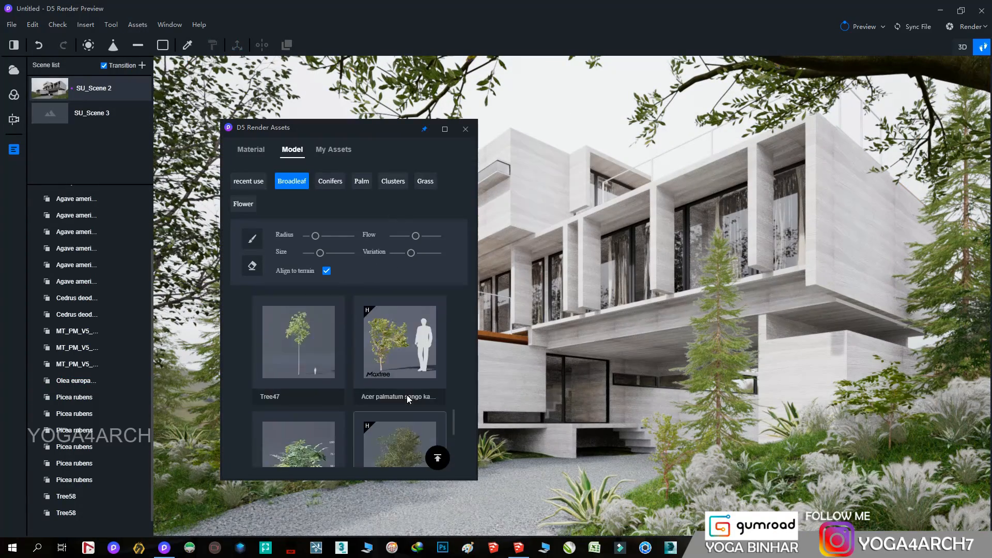
pyautogui.click(388, 364)
pyautogui.click(820, 473)
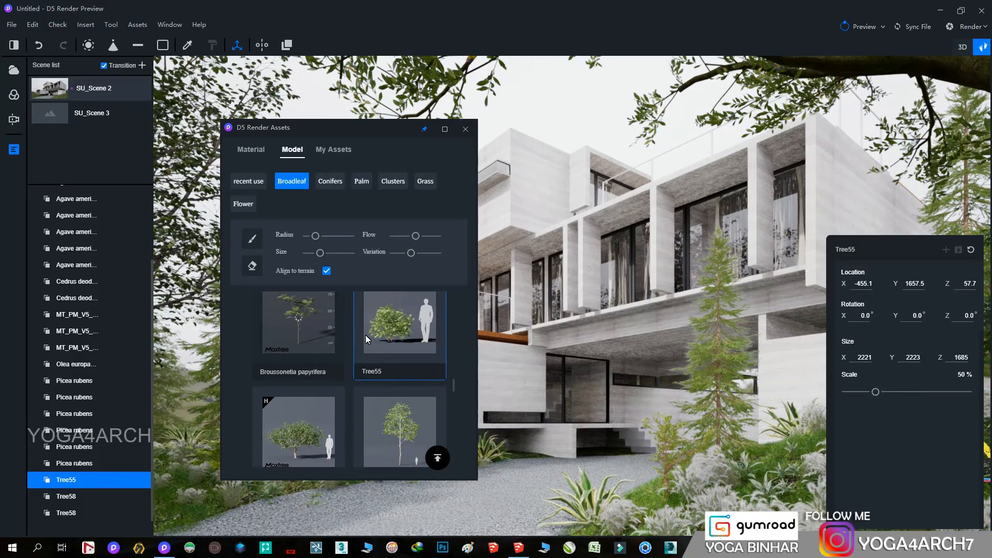
# - Place a Tree56 sapling in the grass in the left foreground
pyautogui.scroll(-5, 365, 335)
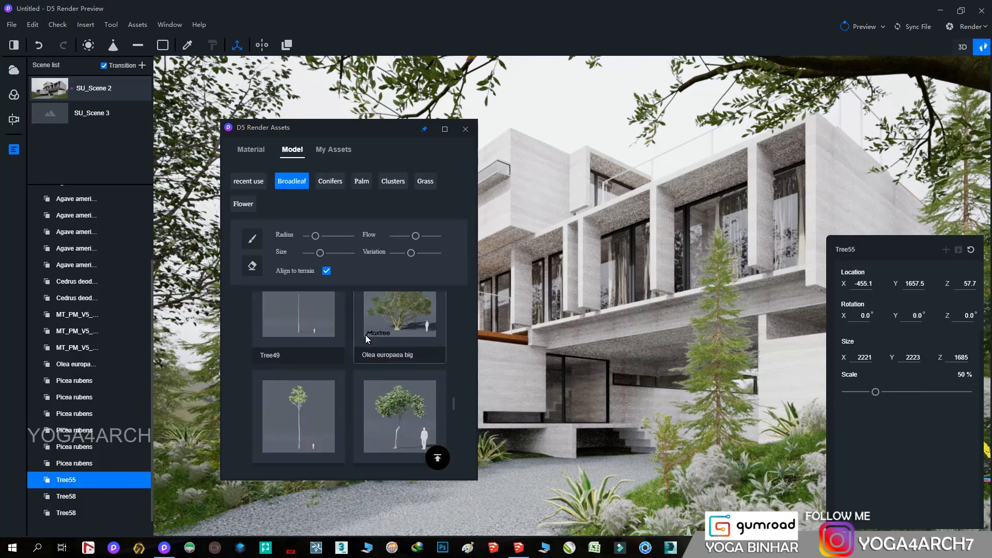
pyautogui.click(299, 368)
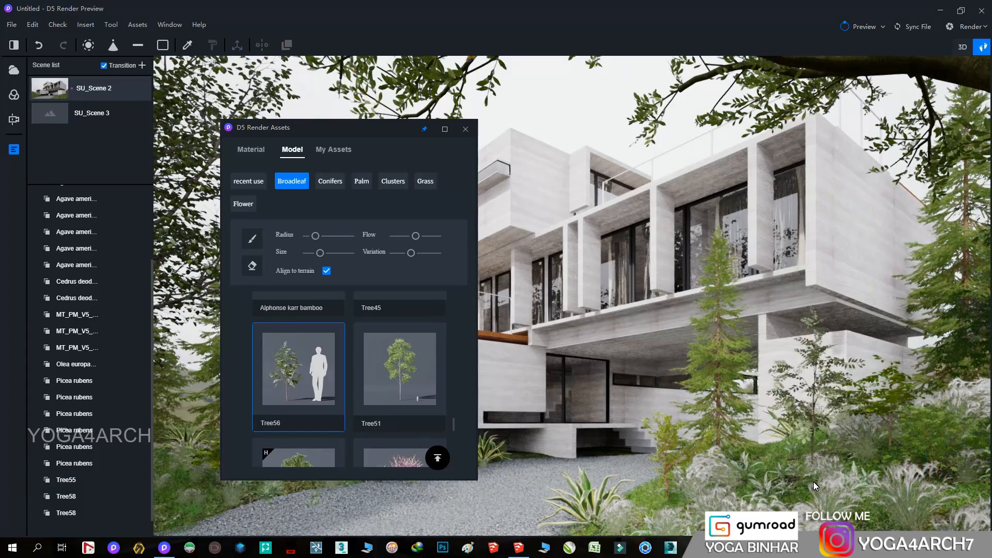
pyautogui.click(178, 504)
# - Move the asset library aside and shift the tree on the left lawn slightly away from the house
pyautogui.scroll(-4, 396, 384)
pyautogui.scroll(-1, 395, 383)
pyautogui.moveTo(357, 124); pyautogui.dragTo(561, 157)
pyautogui.click(229, 365)
pyautogui.moveTo(179, 447); pyautogui.dragTo(159, 444)
pyautogui.press('Escape')
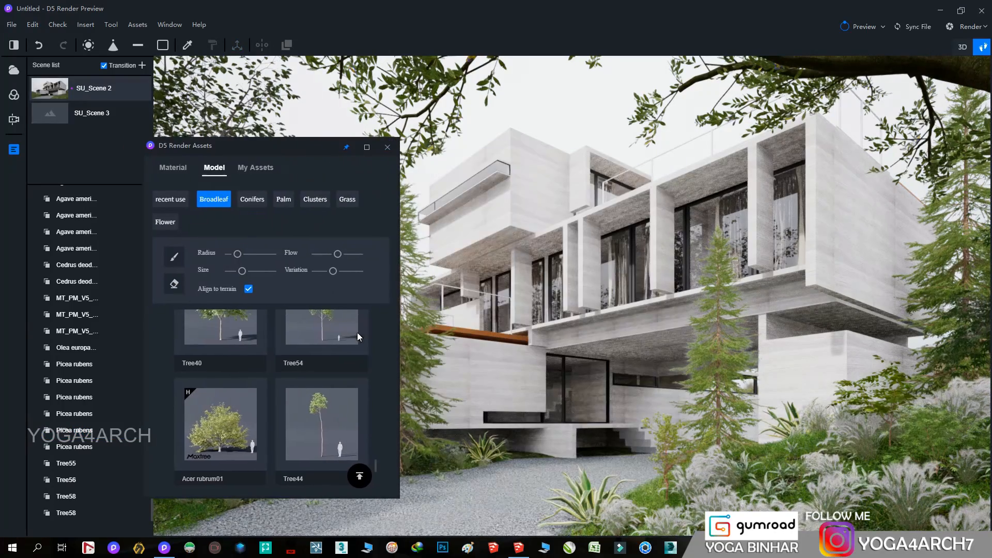
# - Place Agave americana clusters on the planted slope right of the driveway and along the driveway's edge
pyautogui.scroll(-2, 357, 333)
pyautogui.click(310, 200)
pyautogui.click(321, 362)
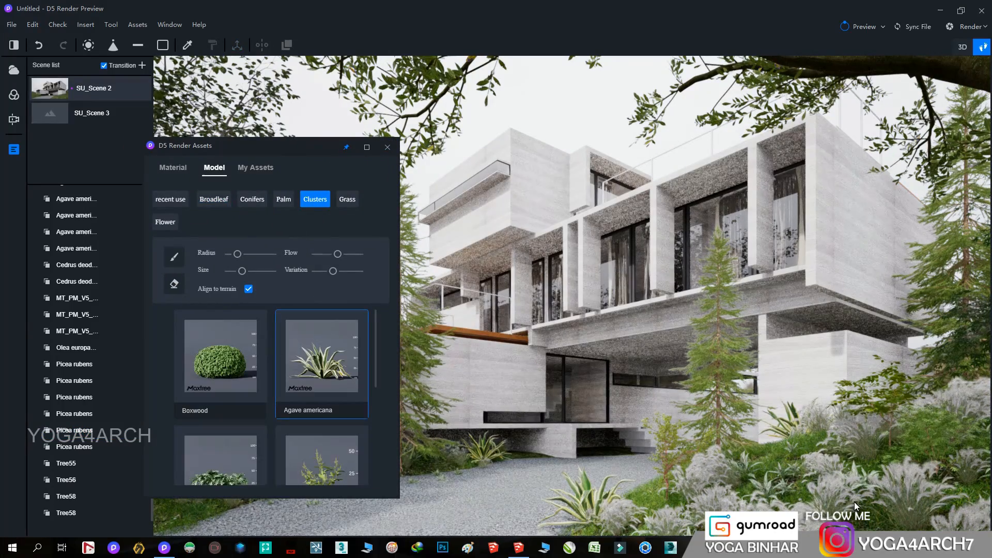
pyautogui.moveTo(854, 502)
pyautogui.mouseDown()
pyautogui.moveTo(953, 499)
pyautogui.moveTo(787, 478)
pyautogui.mouseUp()
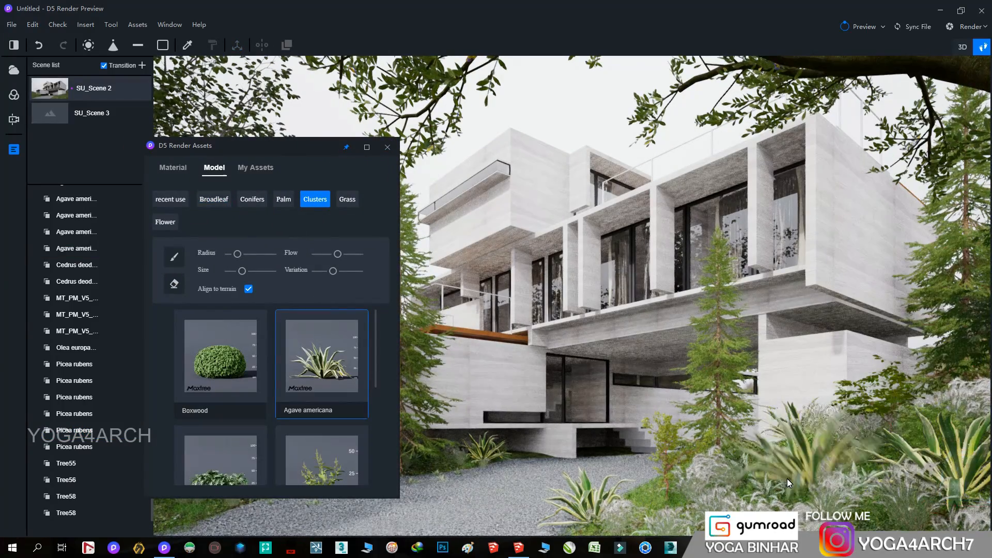
pyautogui.click(652, 501)
pyautogui.moveTo(893, 393); pyautogui.dragTo(879, 393)
# - Add an Amaranthus viridis and two Philodendron xanadu plants among the grasses on the right slope and close the asset library
pyautogui.click(322, 451)
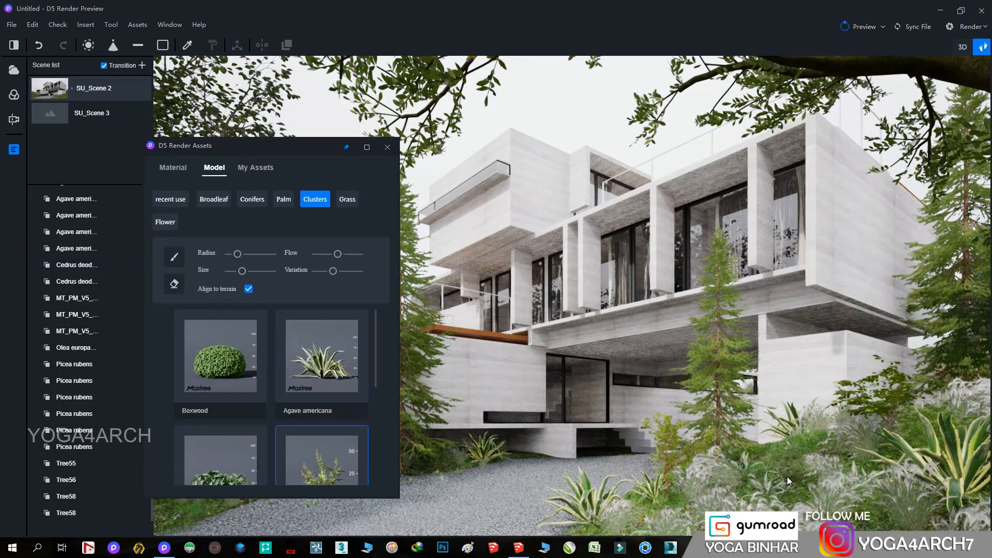
pyautogui.click(789, 479)
pyautogui.scroll(-2, 340, 432)
pyautogui.click(227, 385)
pyautogui.click(879, 528)
pyautogui.click(245, 394)
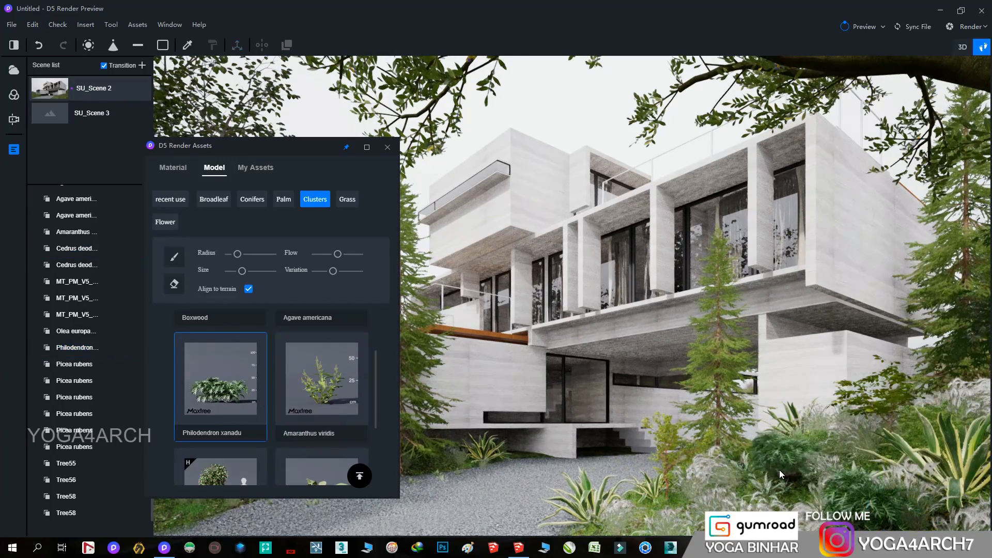
pyautogui.click(798, 503)
pyautogui.press('Escape')
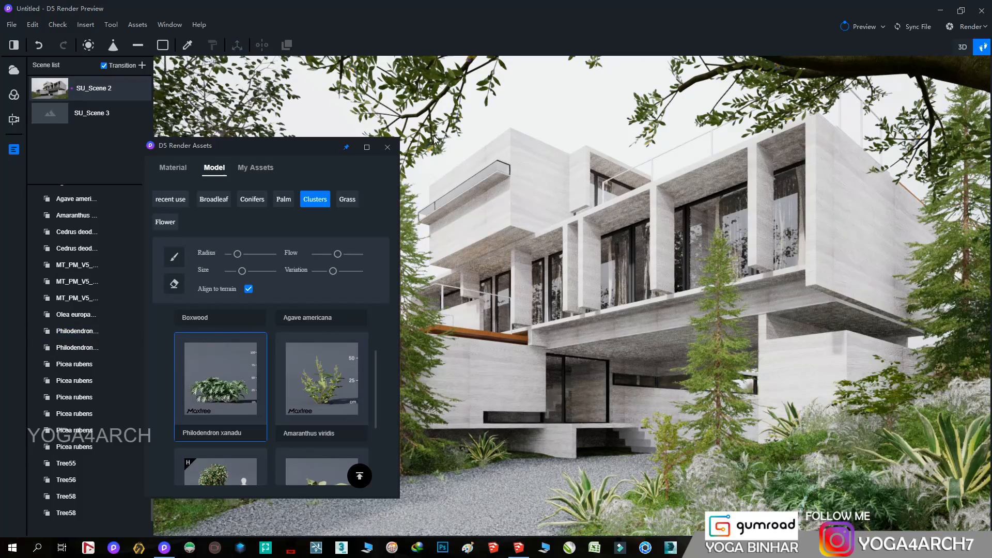
pyautogui.click(387, 148)
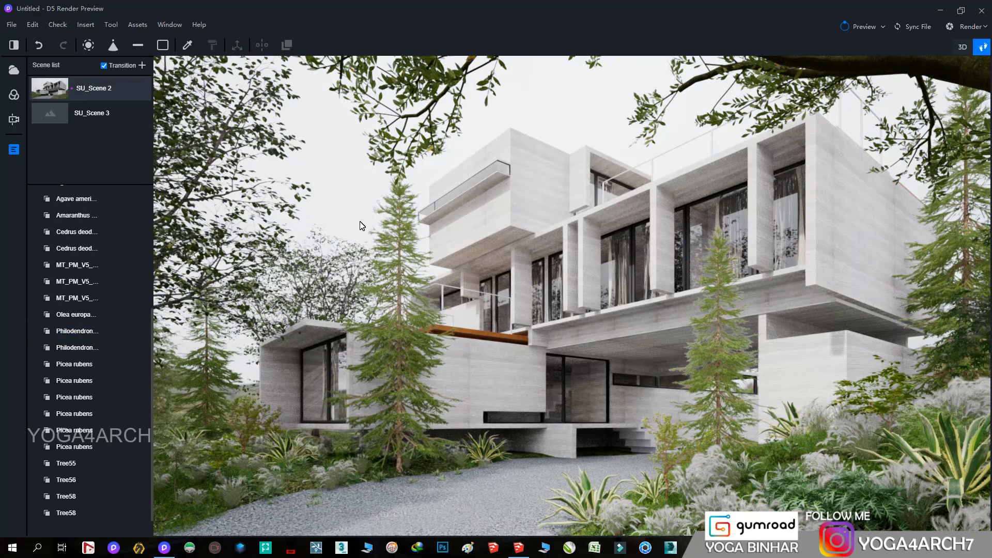
# - Set the exposure to -0.04 EV and the sky light intensity to 0.51, and return to the scene and object list
pyautogui.click(14, 70)
pyautogui.moveTo(64, 137); pyautogui.dragTo(89, 141)
pyautogui.click(11, 96)
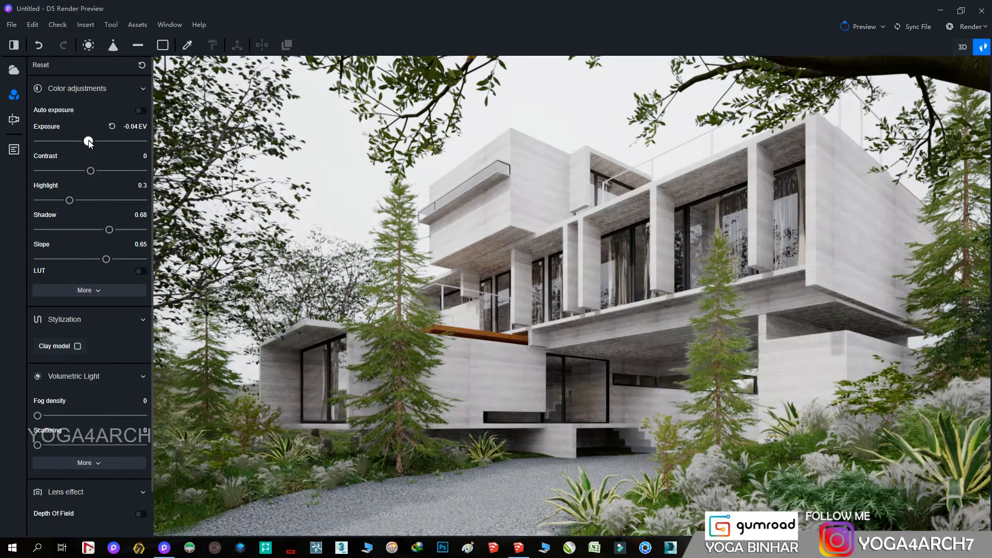
pyautogui.click(14, 70)
pyautogui.click(91, 310)
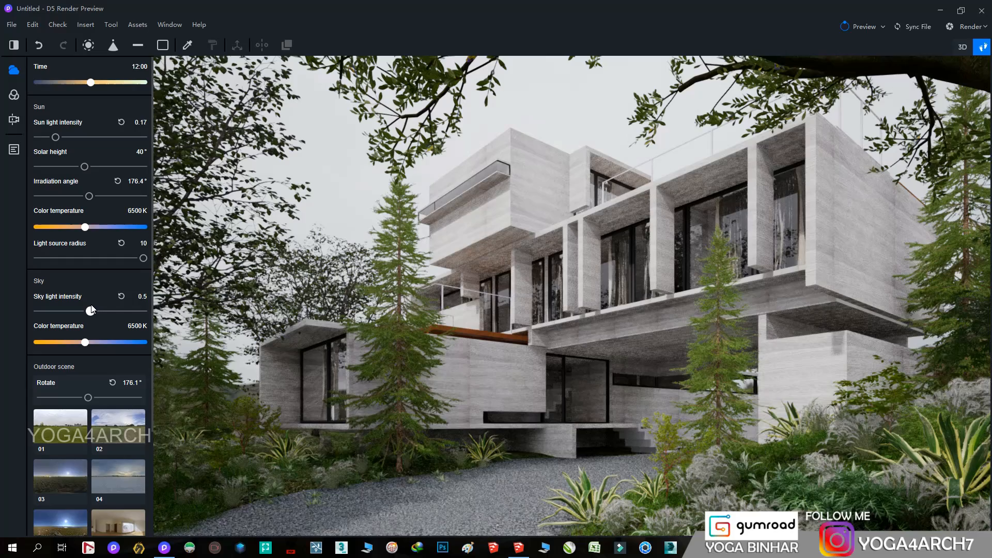
pyautogui.click(14, 150)
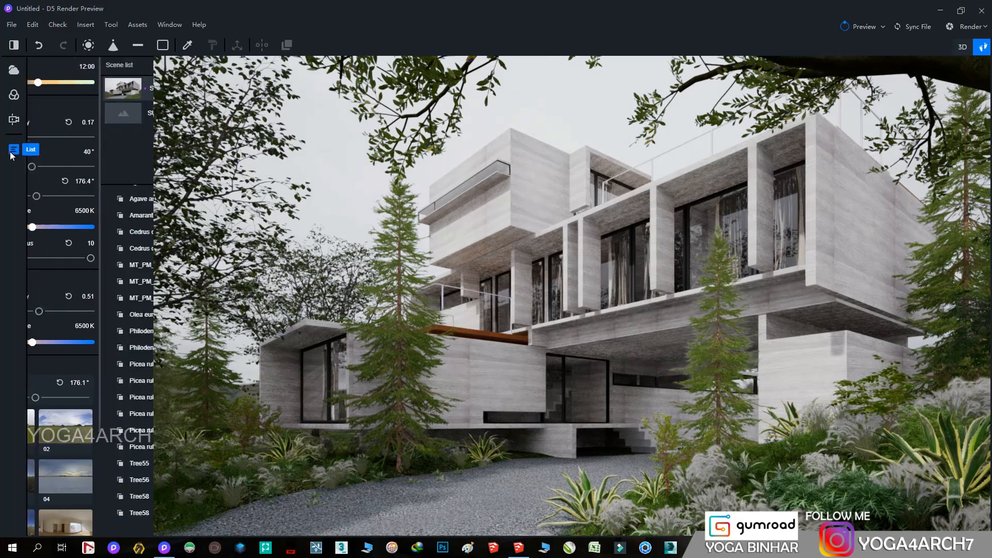
# - Go up to the upper-floor window and set the specular of the curtain fabric material to 0.09
pyautogui.moveTo(667, 336); pyautogui.dragTo(400, 109, button='right')
pyautogui.press('w')
pyautogui.press('w')
pyautogui.click(398, 109)
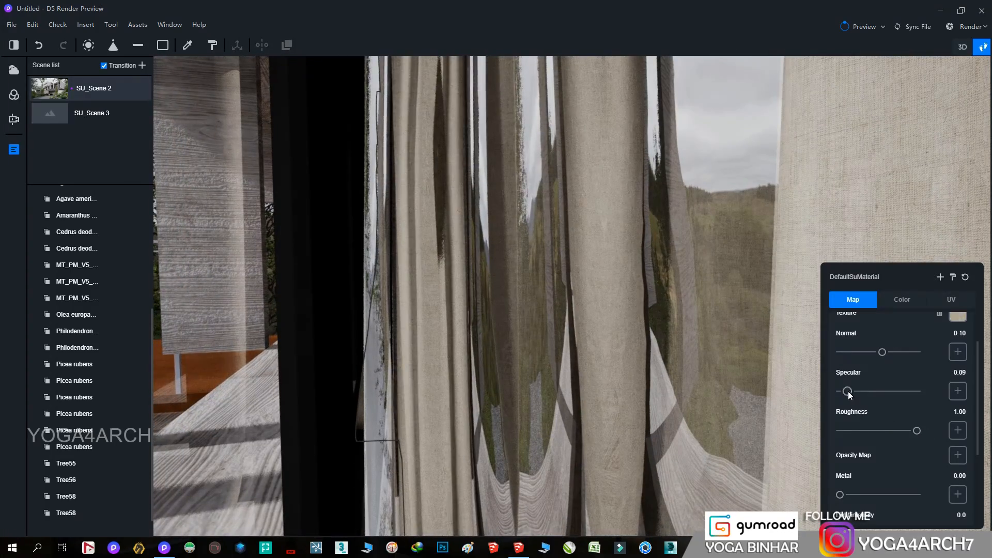
pyautogui.scroll(-3, 885, 464)
pyautogui.scroll(5, 885, 464)
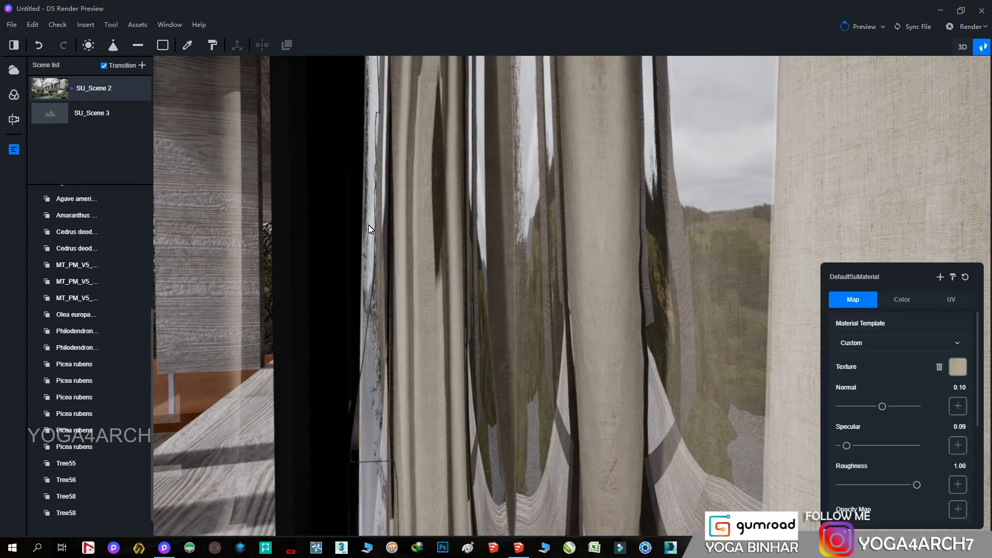
# - Set the translucent material by the curtain to specular 0.22, refraction 1.00, roughness 0.71 and transparency 0.77
pyautogui.click(368, 225)
pyautogui.scroll(-3, 901, 486)
pyautogui.moveTo(893, 502)
pyautogui.mouseDown()
pyautogui.moveTo(935, 502)
pyautogui.moveTo(907, 501)
pyautogui.mouseUp()
pyautogui.click(895, 462)
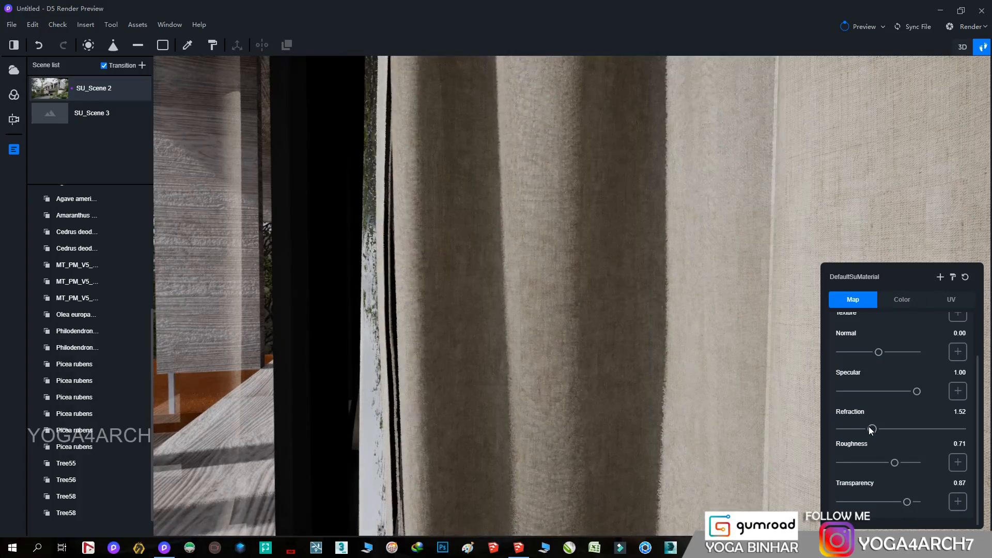
pyautogui.scroll(-8, 593, 375)
pyautogui.moveTo(872, 429); pyautogui.dragTo(837, 429)
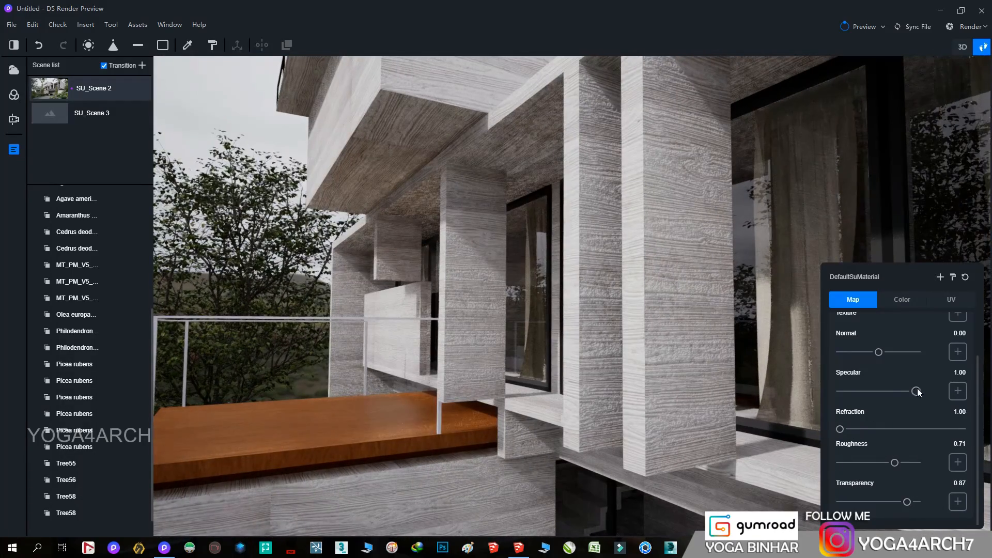
pyautogui.moveTo(917, 392); pyautogui.dragTo(858, 392)
pyautogui.moveTo(907, 502)
pyautogui.mouseDown()
pyautogui.moveTo(875, 502)
pyautogui.moveTo(899, 502)
pyautogui.mouseUp()
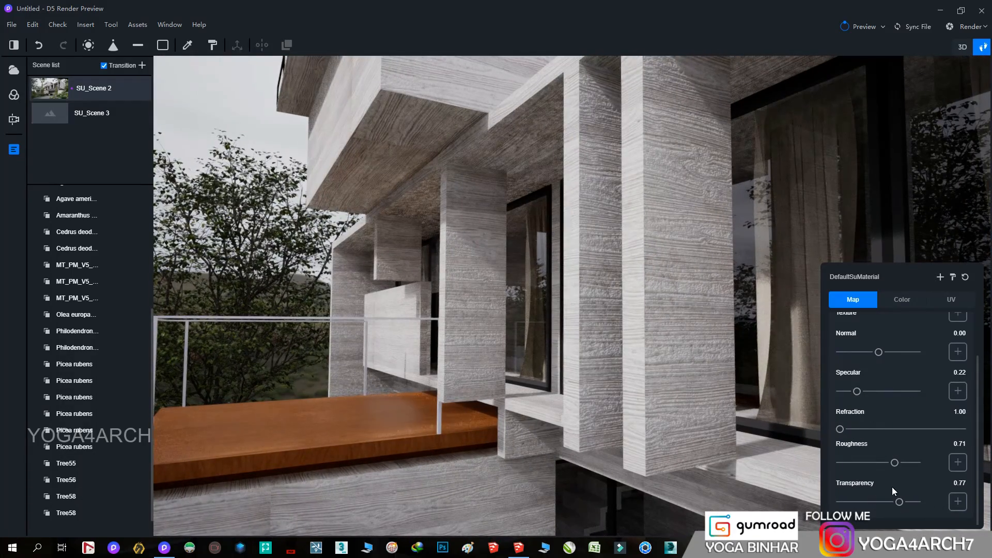
# - Check the black window frame material's color and lower its roughness to the minimum
pyautogui.click(904, 299)
pyautogui.scroll(-10, 686, 384)
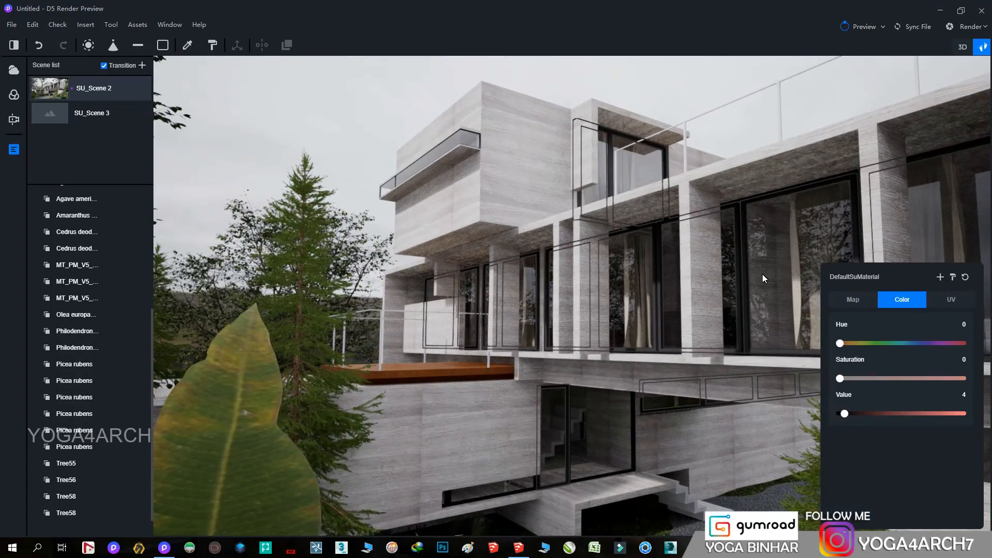
pyautogui.click(852, 299)
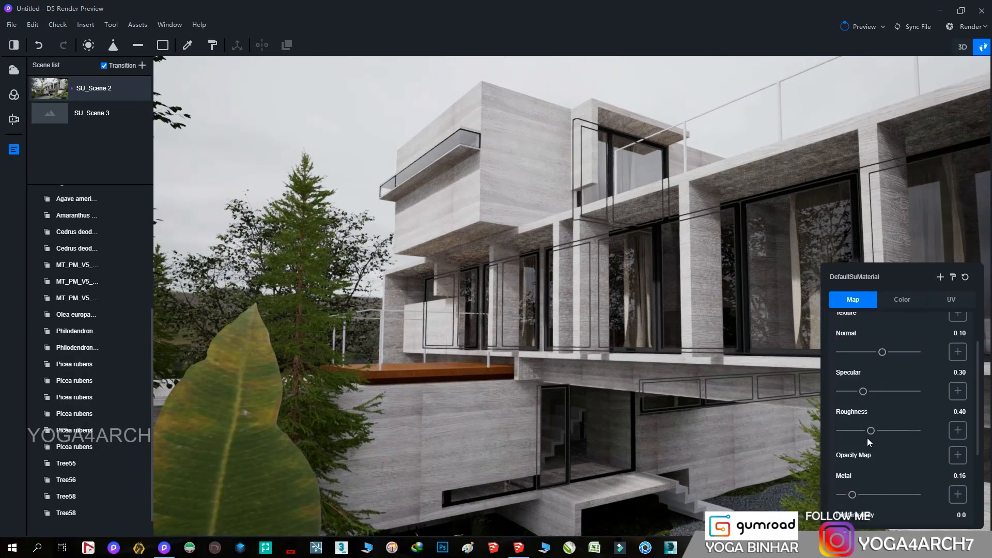
pyautogui.moveTo(871, 430); pyautogui.dragTo(838, 431)
# - Darken the roof and terrace railing material to near black by lowering its color value
pyautogui.click(782, 155)
pyautogui.click(859, 301)
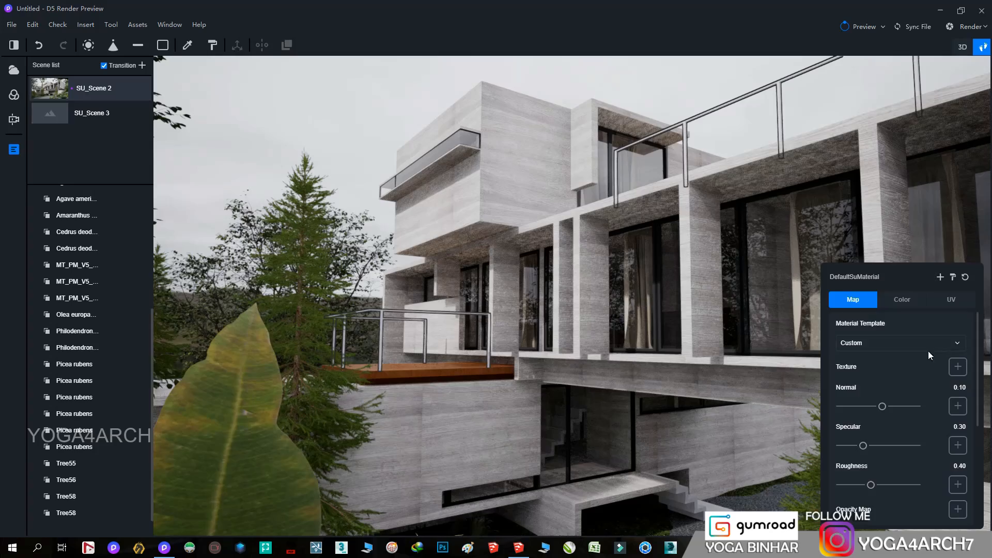
pyautogui.click(902, 299)
pyautogui.click(782, 125)
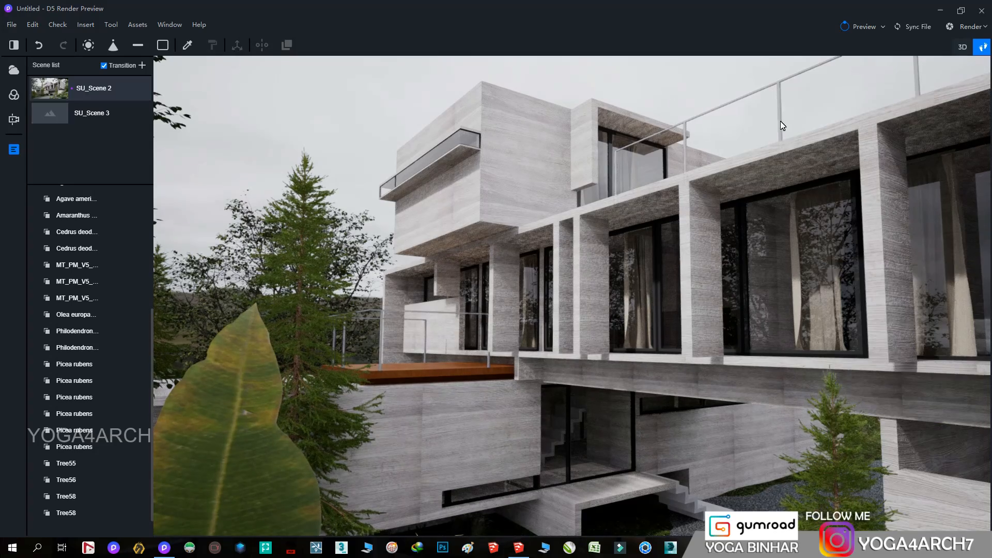
pyautogui.click(779, 124)
pyautogui.moveTo(886, 414); pyautogui.dragTo(848, 414)
pyautogui.click(552, 290)
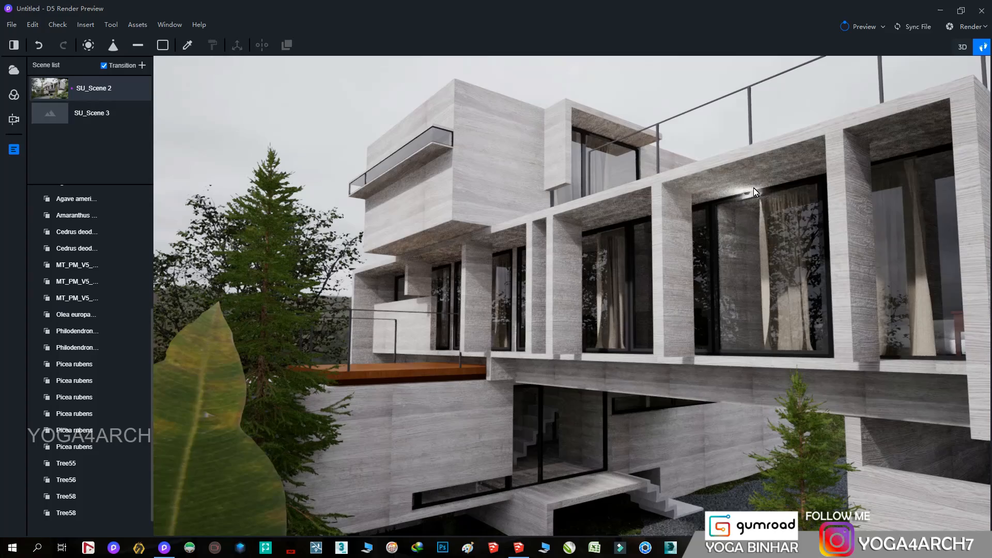
# - Place a point light at the upper-floor window bay with radius 1000, highlight on, brightness 50 and color temperature 2300 K
pyautogui.click(754, 186)
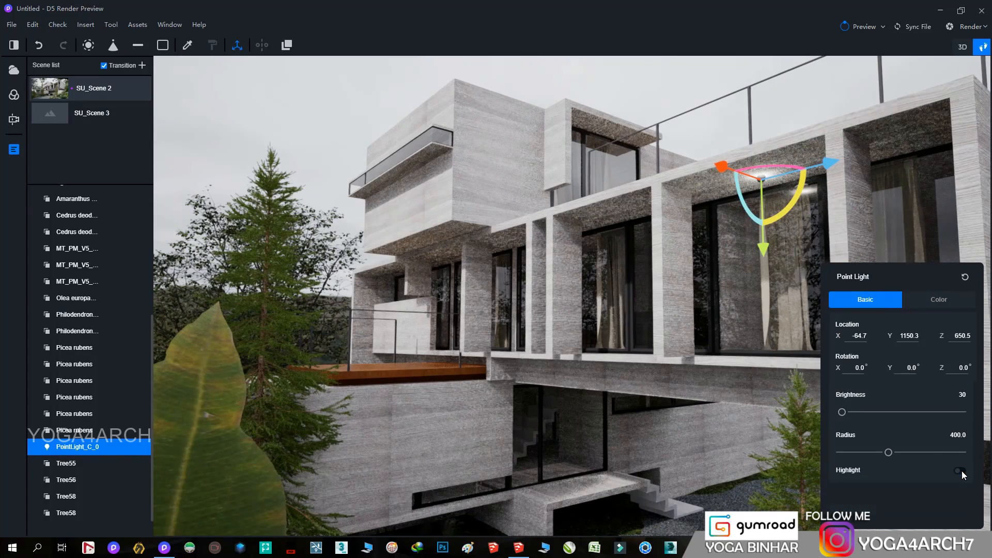
pyautogui.click(962, 452)
pyautogui.click(964, 395)
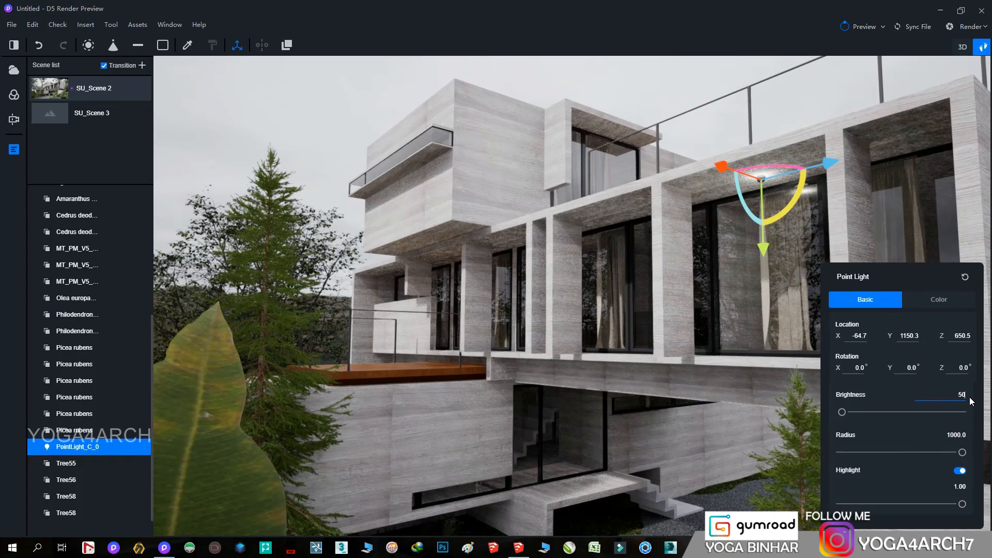
pyautogui.write('50')
pyautogui.click(914, 301)
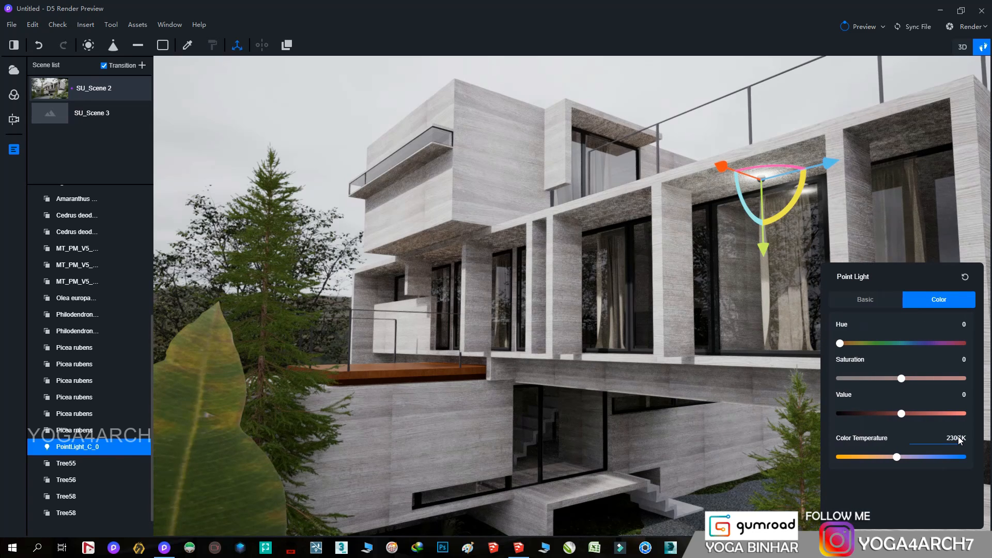
# - Lower the point light and shift it inside the upper-floor room behind the large window
pyautogui.moveTo(767, 252); pyautogui.dragTo(769, 289)
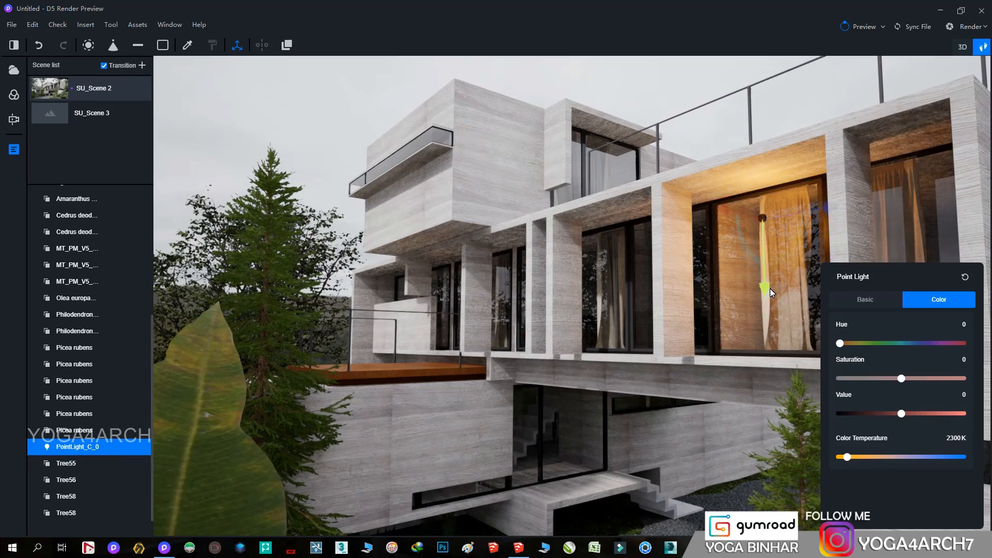
pyautogui.moveTo(728, 220); pyautogui.dragTo(762, 222)
pyautogui.moveTo(745, 243); pyautogui.dragTo(557, 236, button='right')
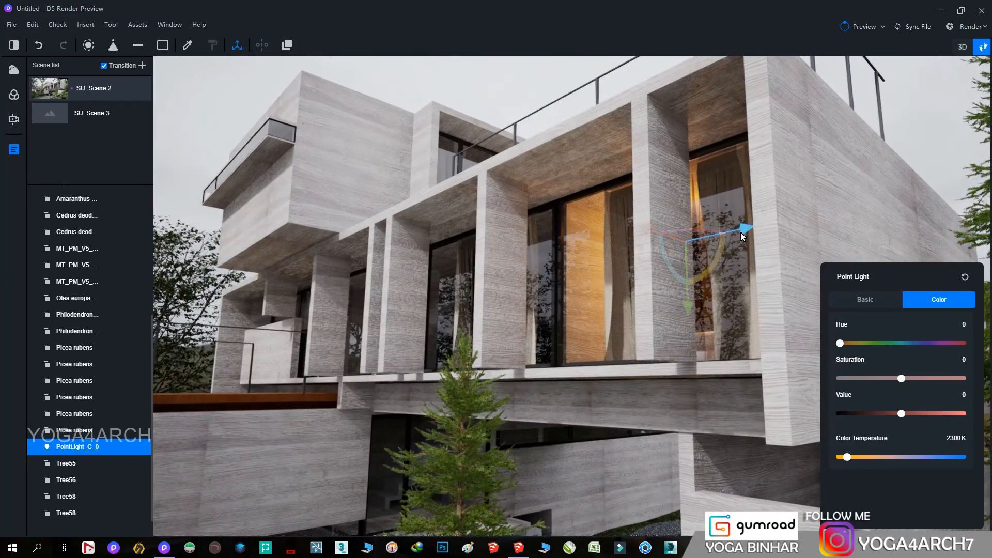
pyautogui.moveTo(741, 233); pyautogui.dragTo(782, 224)
pyautogui.moveTo(455, 357); pyautogui.dragTo(708, 291, button='right')
pyautogui.moveTo(698, 236); pyautogui.dragTo(700, 241)
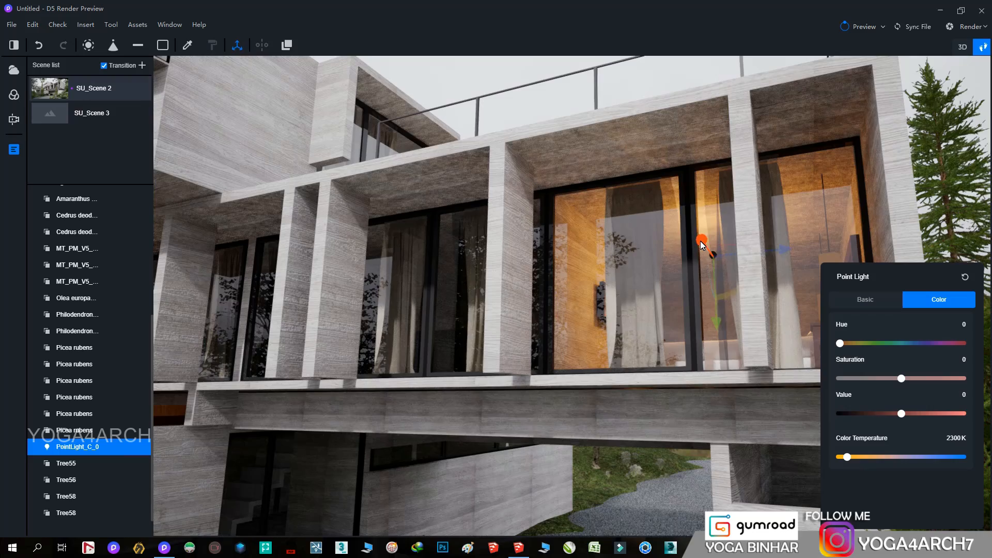
# - Duplicate the point light along the main upper floor so the rooms toward the timber deck are lit too
pyautogui.keyDown('shift'); pyautogui.moveTo(780, 248); pyautogui.dragTo(458, 280); pyautogui.keyUp('shift')
pyautogui.moveTo(458, 280); pyautogui.dragTo(582, 324, button='right')
pyautogui.moveTo(588, 282); pyautogui.dragTo(508, 284)
pyautogui.moveTo(508, 284); pyautogui.dragTo(677, 297, button='right')
pyautogui.moveTo(681, 290); pyautogui.dragTo(405, 290)
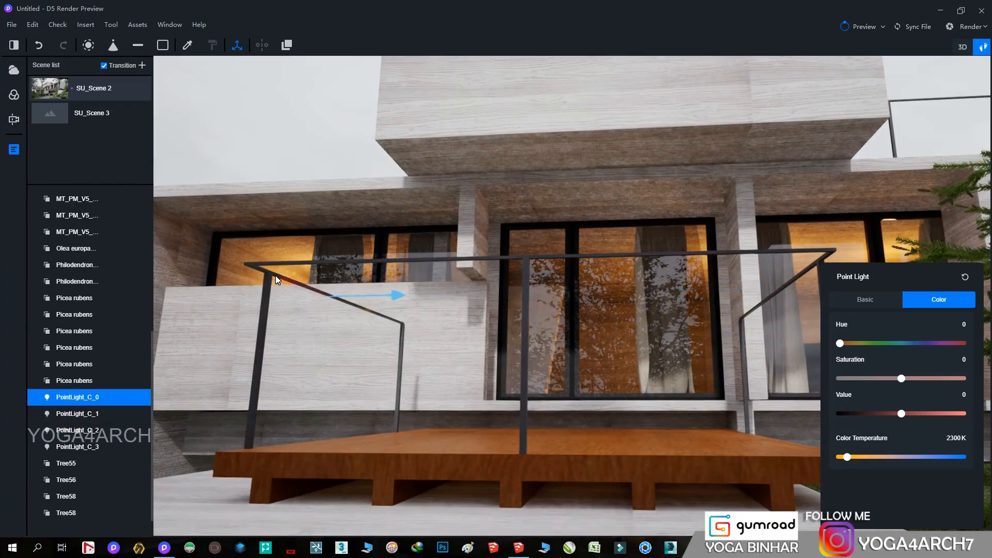
pyautogui.moveTo(405, 290); pyautogui.dragTo(345, 282, button='right')
pyautogui.keyDown('shift'); pyautogui.moveTo(343, 280); pyautogui.dragTo(420, 284); pyautogui.keyUp('shift')
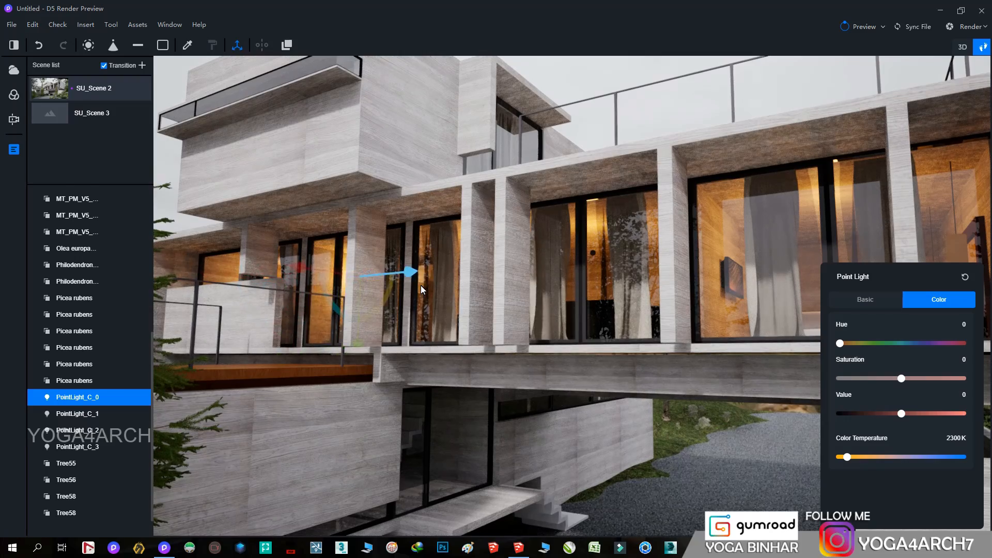
# - Copy the point light up to the top-floor volume and distribute duplicates behind its strip window and side window
pyautogui.keyDown('shift'); pyautogui.moveTo(357, 344); pyautogui.dragTo(373, 240); pyautogui.keyUp('shift')
pyautogui.moveTo(372, 240); pyautogui.dragTo(578, 250, button='right')
pyautogui.moveTo(617, 241)
pyautogui.mouseDown()
pyautogui.moveTo(675, 249)
pyautogui.moveTo(858, 227)
pyautogui.mouseUp()
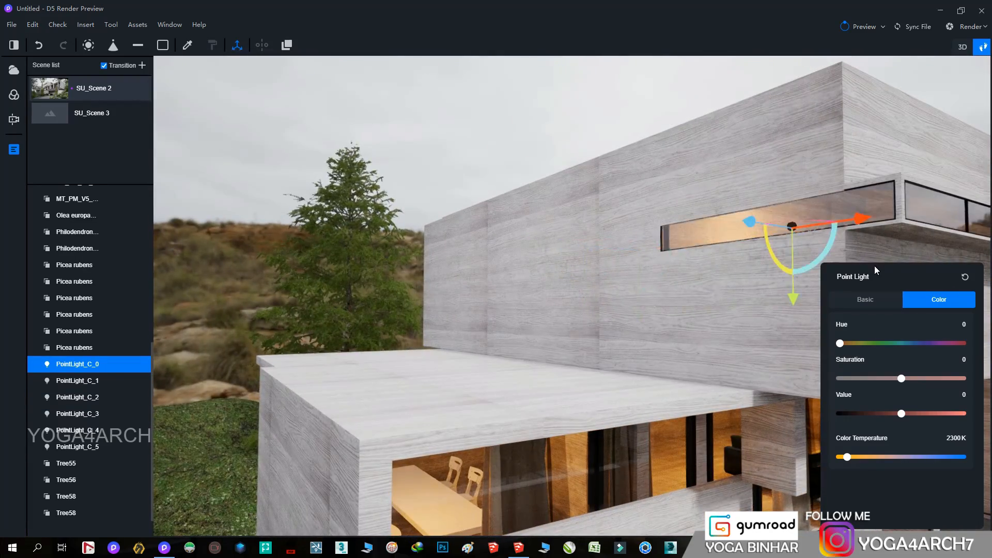
pyautogui.moveTo(874, 265); pyautogui.dragTo(375, 228, button='right')
pyautogui.moveTo(374, 227)
pyautogui.keyDown('shift'); pyautogui.mouseDown()
pyautogui.moveTo(441, 222)
pyautogui.moveTo(588, 241)
pyautogui.mouseUp(); pyautogui.keyUp('shift')
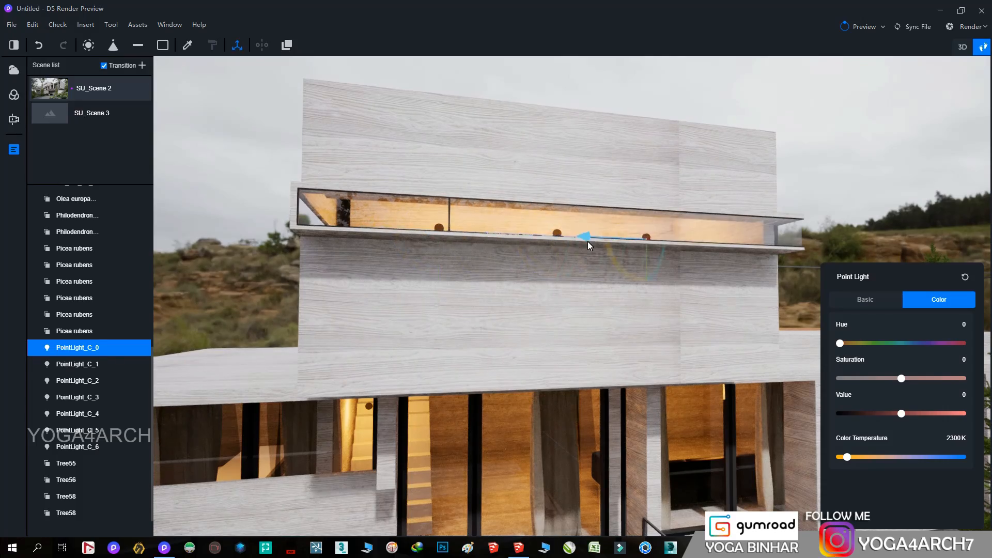
pyautogui.moveTo(587, 241); pyautogui.dragTo(481, 263, button='right')
pyautogui.keyDown('shift'); pyautogui.moveTo(480, 263); pyautogui.dragTo(696, 271); pyautogui.keyUp('shift')
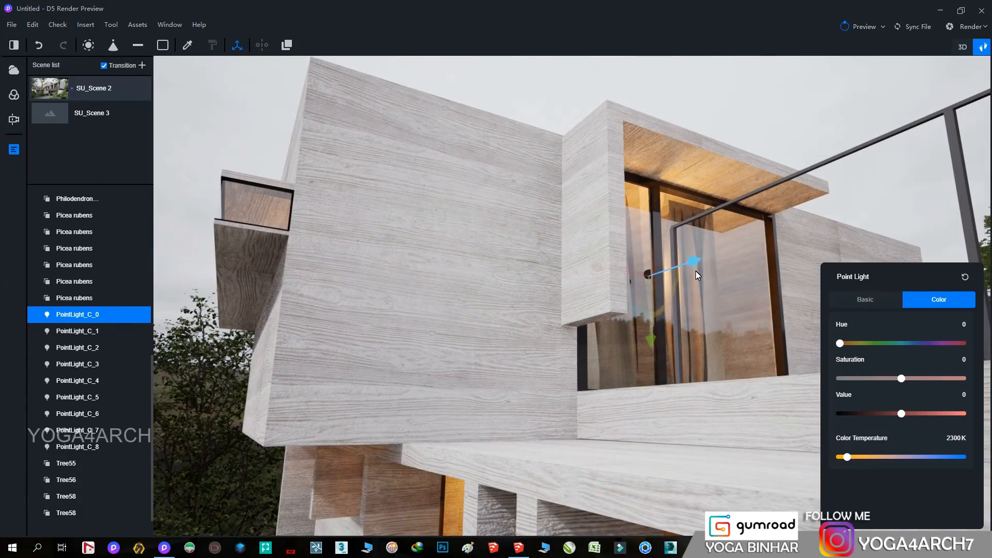
# - Copy the point light down to the ground floor, distributing duplicates behind the entrance glazing, the strip windows and the left wing
pyautogui.moveTo(589, 321); pyautogui.dragTo(618, 309, button='right')
pyautogui.keyDown('shift'); pyautogui.moveTo(566, 199); pyautogui.dragTo(562, 430); pyautogui.keyUp('shift')
pyautogui.moveTo(569, 376); pyautogui.dragTo(522, 378)
pyautogui.keyDown('shift'); pyautogui.moveTo(442, 379); pyautogui.dragTo(572, 384); pyautogui.keyUp('shift')
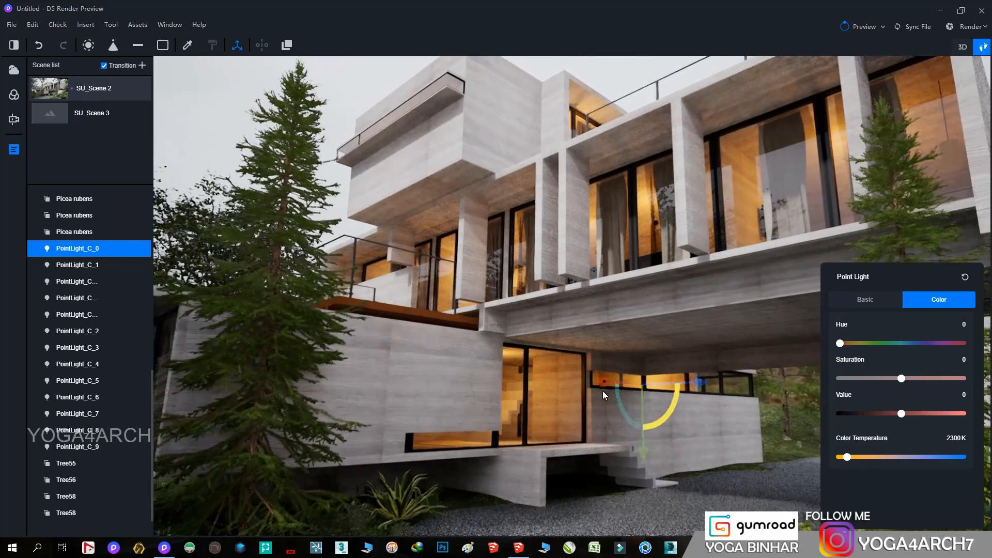
pyautogui.keyDown('shift'); pyautogui.moveTo(602, 390); pyautogui.dragTo(351, 383); pyautogui.keyUp('shift')
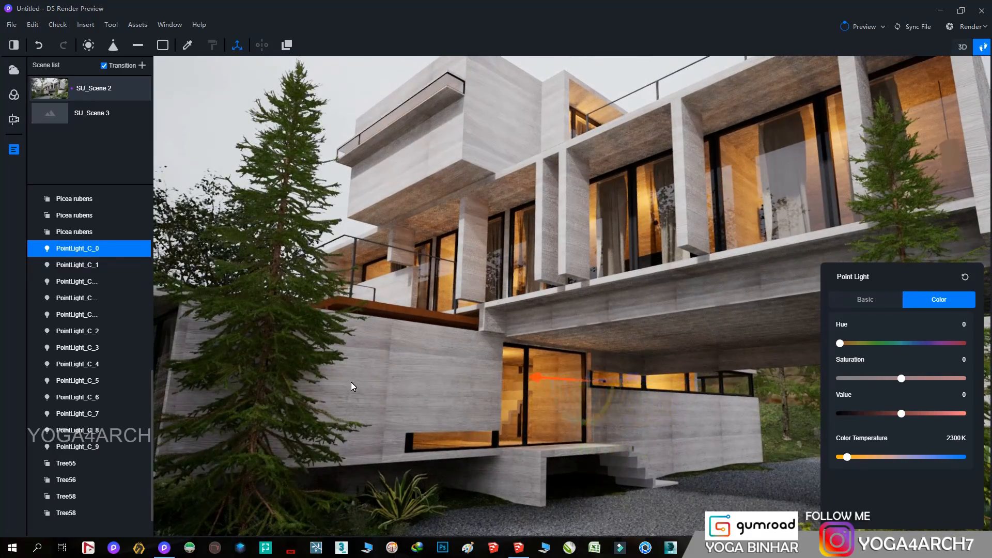
pyautogui.moveTo(544, 381); pyautogui.dragTo(573, 411, button='right')
pyautogui.moveTo(581, 315); pyautogui.dragTo(409, 331)
# - Return to the saved SU_Scene 2 view of the house and clear the point light selection
pyautogui.click(41, 88)
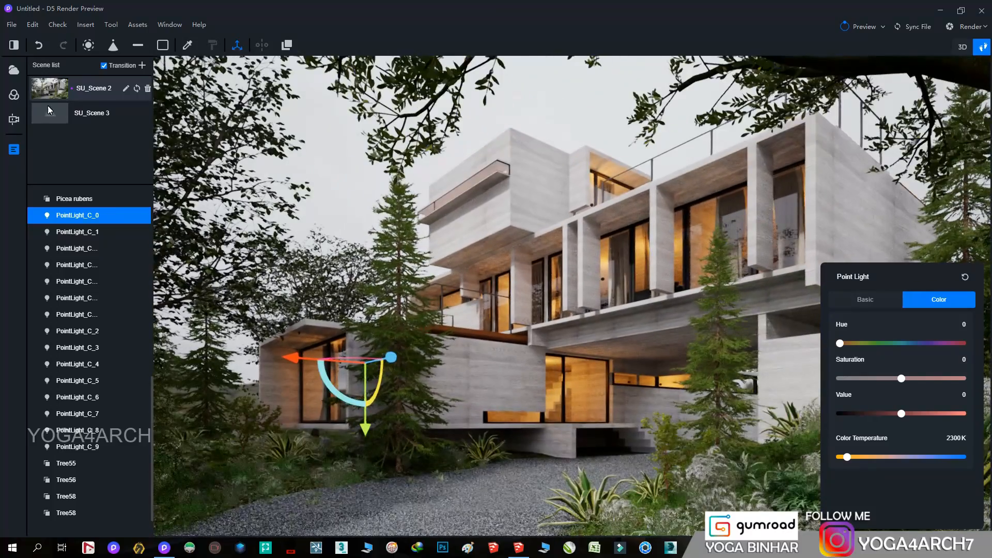
pyautogui.press('Escape')
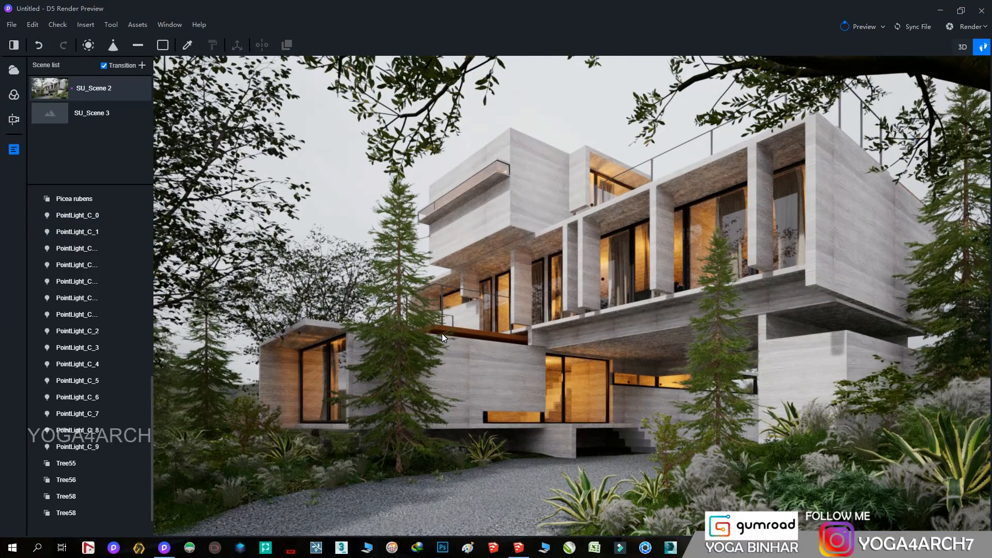
pyautogui.click(592, 204)
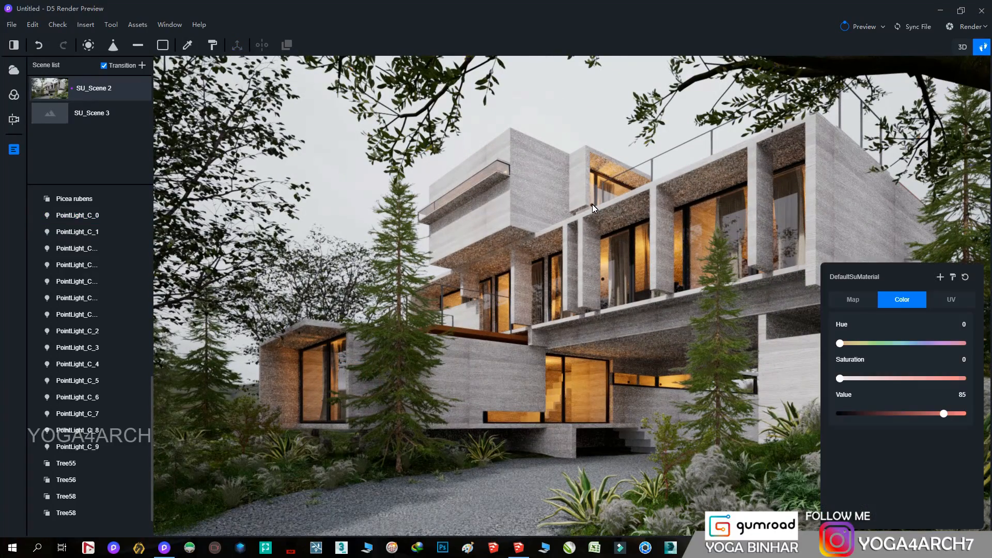
pyautogui.press('Escape')
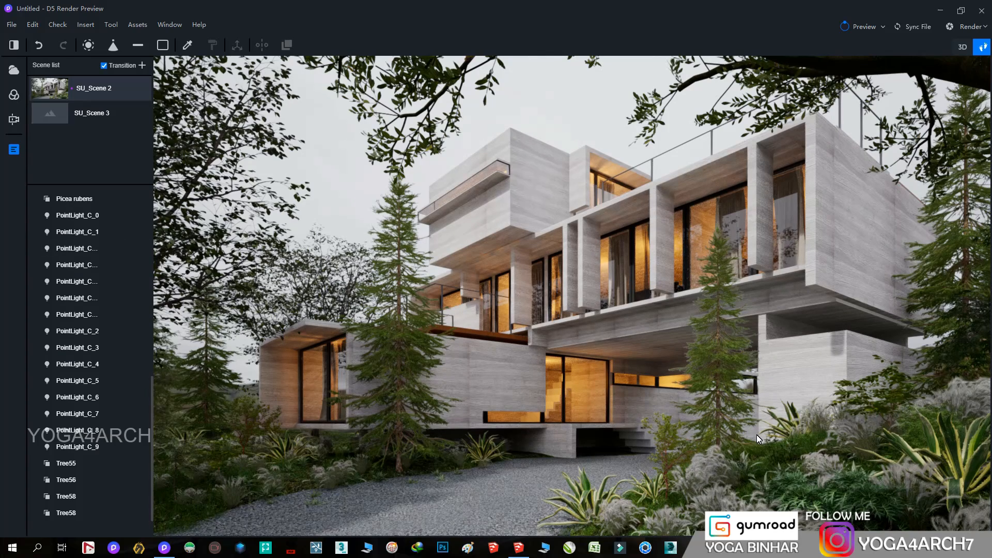
# - Enable the LUT with the Desaturate preset at 0.08 intensity and slightly lower the scene's saturation
pyautogui.click(14, 95)
pyautogui.click(141, 271)
pyautogui.click(104, 293)
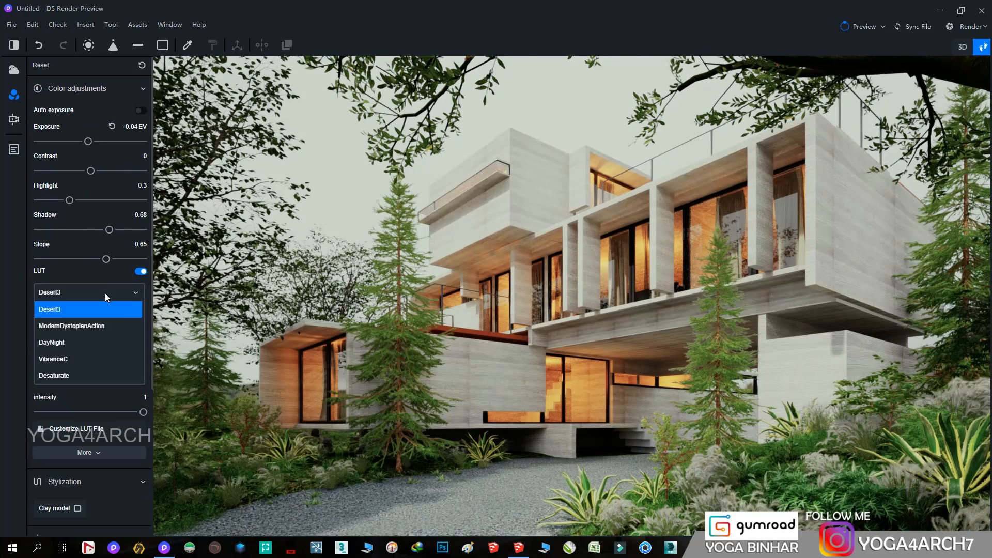
pyautogui.click(73, 360)
pyautogui.click(50, 332)
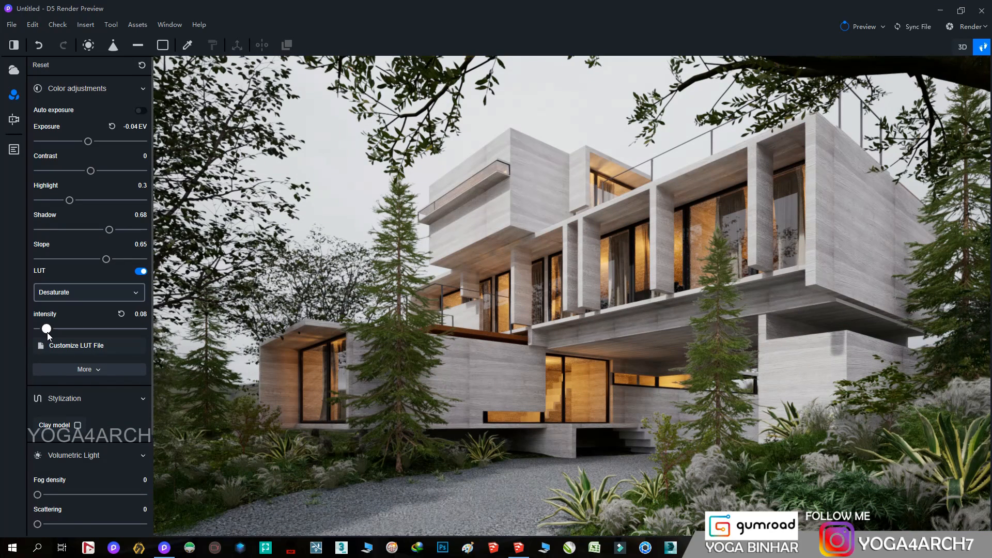
pyautogui.click(87, 369)
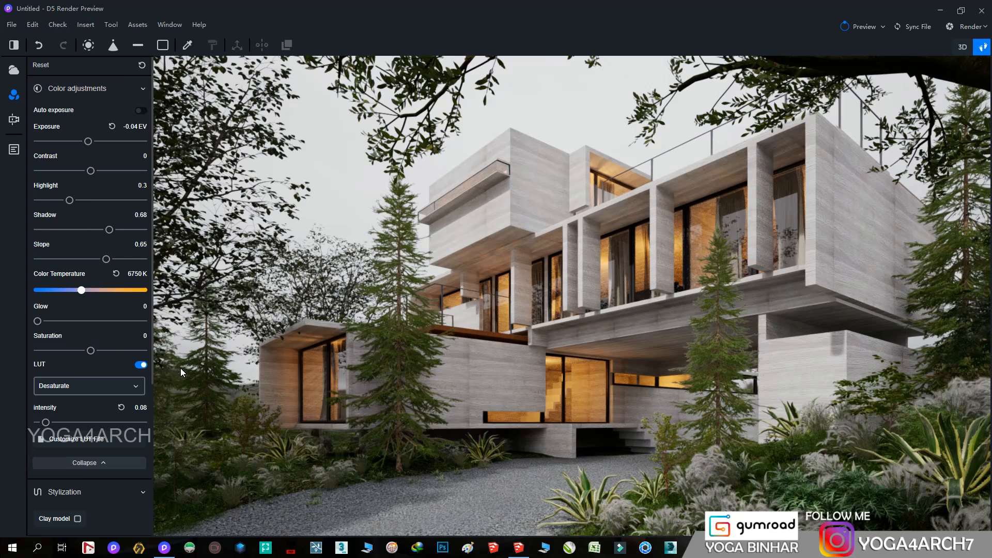
pyautogui.moveTo(91, 351); pyautogui.dragTo(85, 352)
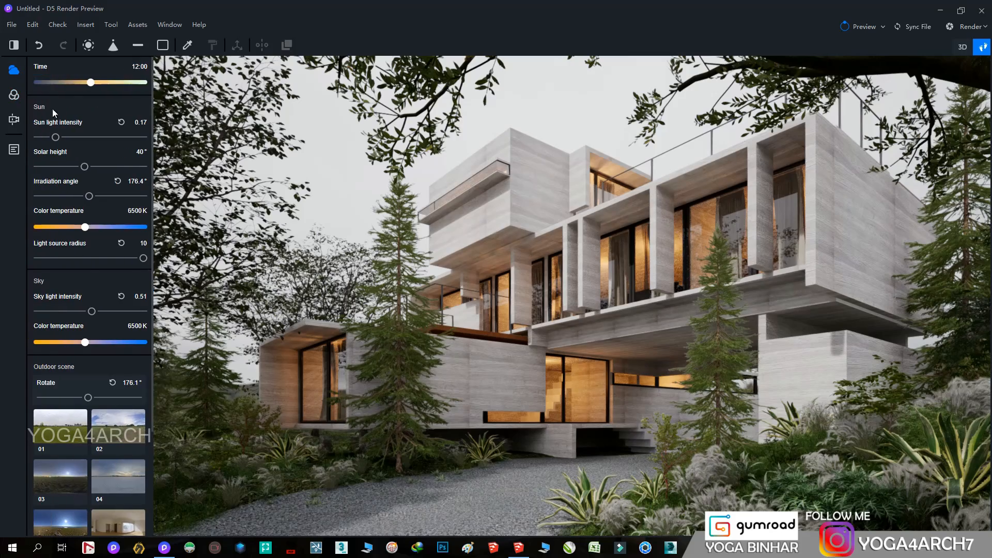
# - Try a solar height of 25.8° with a light source radius of 3 for harder sun shadows
pyautogui.moveTo(85, 166); pyautogui.dragTo(68, 167)
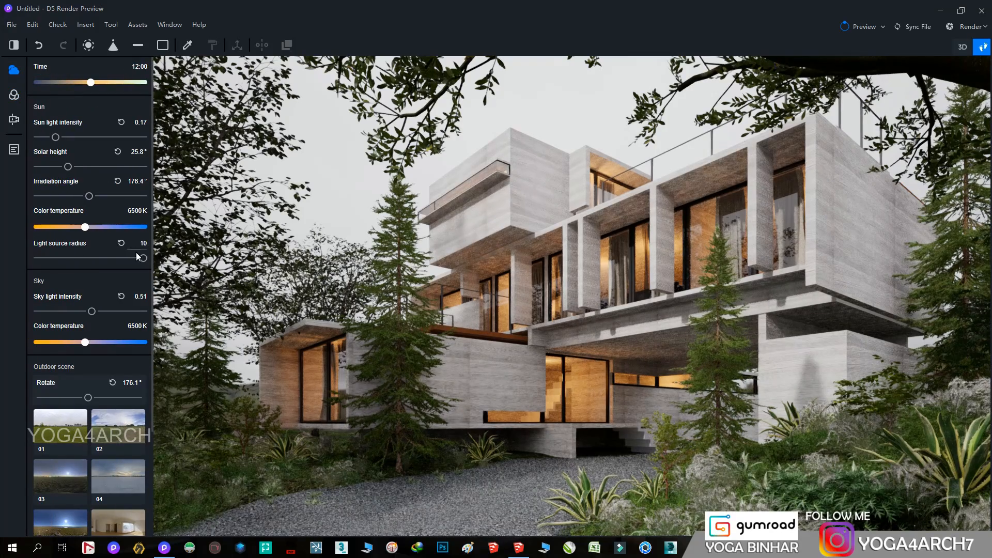
pyautogui.moveTo(85, 258); pyautogui.dragTo(65, 258)
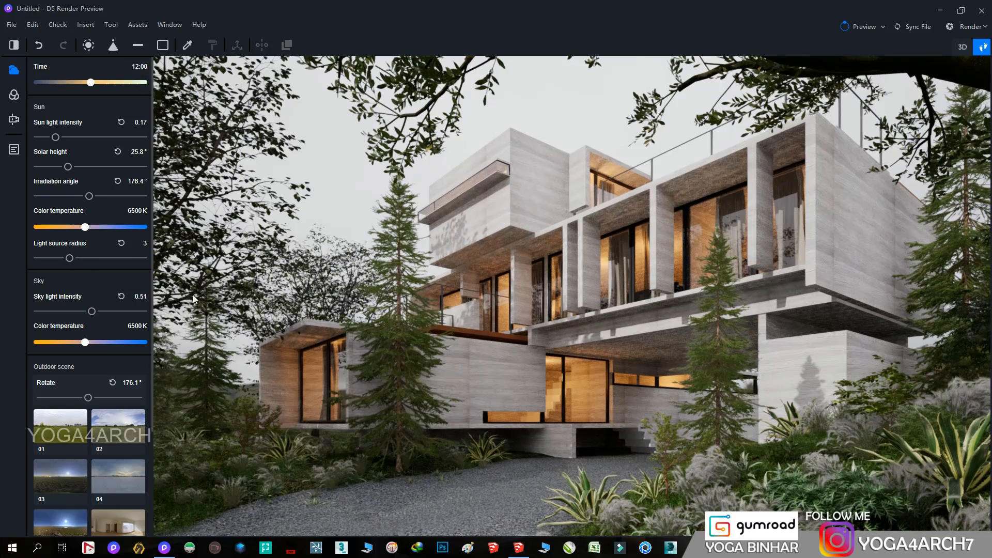
# - Delete the dense background trees beside the low wing, including the MT_PM_V5_05_02 tree
pyautogui.click(324, 298)
pyautogui.click(326, 228)
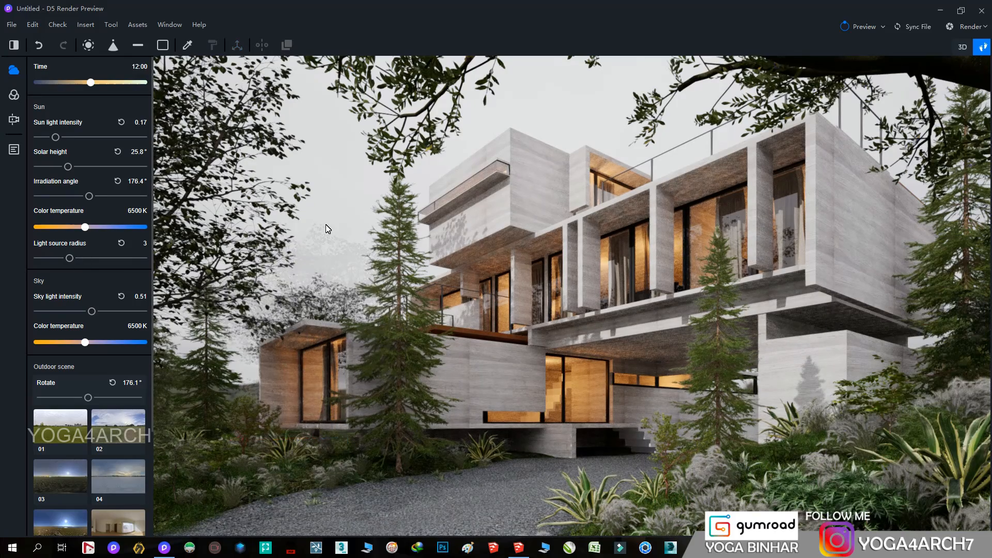
pyautogui.click(256, 255)
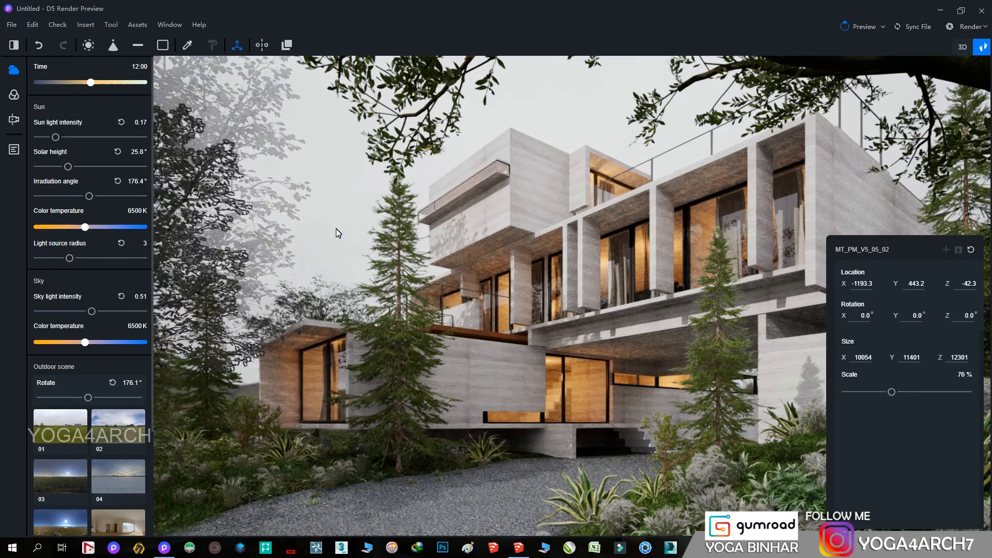
pyautogui.press('Delete')
# - Shift the Picea rubens beside the carport farther toward the concrete side wall and scale it down
pyautogui.click(720, 418)
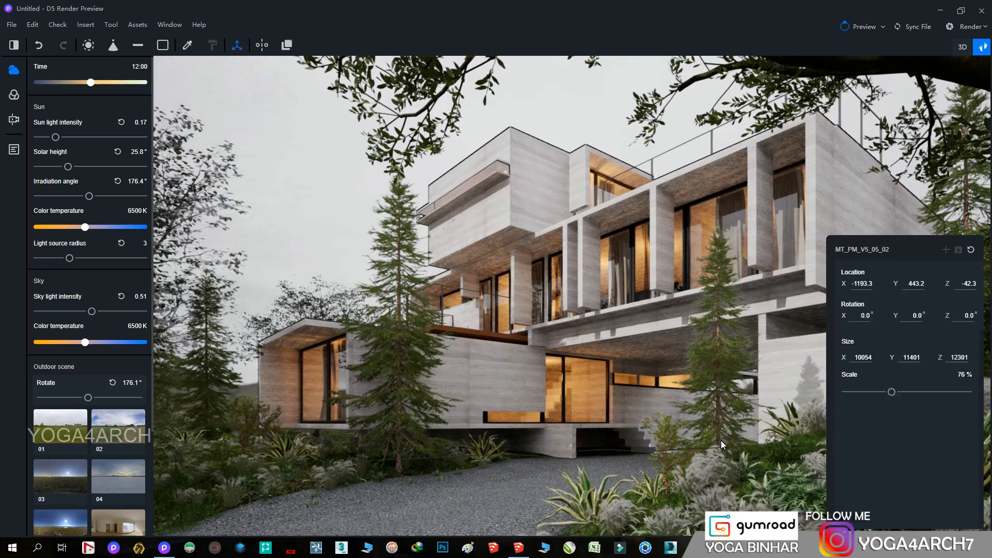
pyautogui.moveTo(686, 473); pyautogui.dragTo(718, 470)
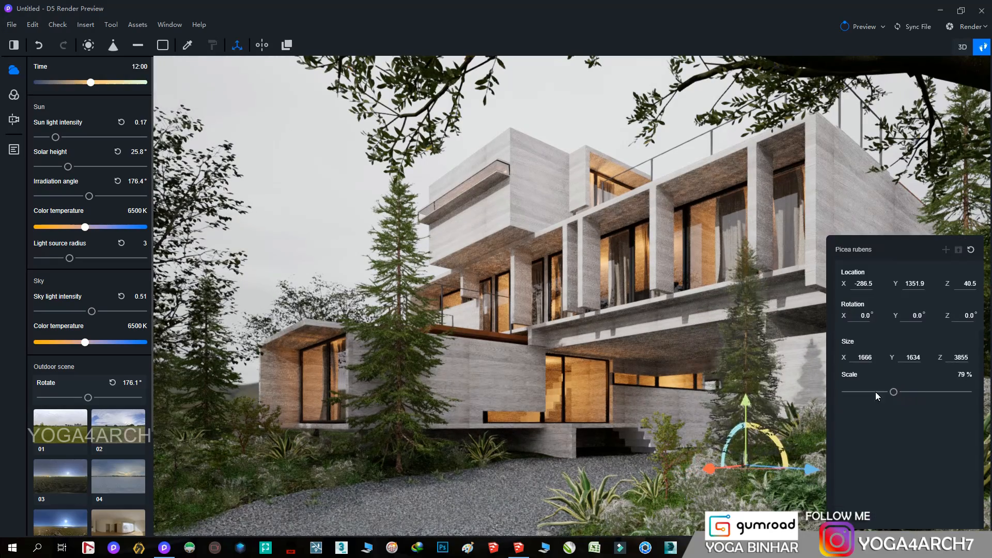
pyautogui.click(603, 134)
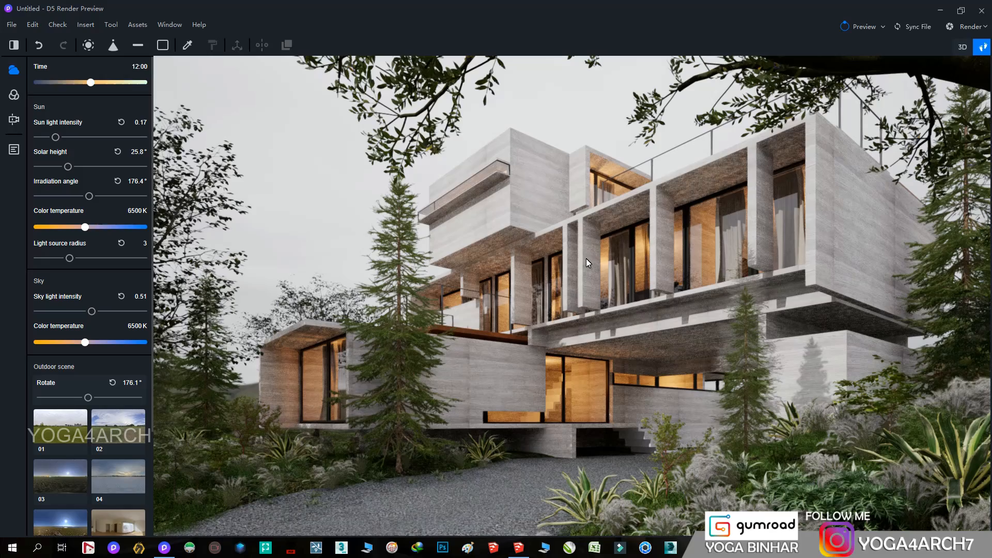
# - Set the sun's light source radius to 4.9 and solar height to 41°, and the sky light intensity to 0.64
pyautogui.moveTo(70, 260); pyautogui.dragTo(90, 262)
pyautogui.moveTo(68, 167); pyautogui.dragTo(86, 168)
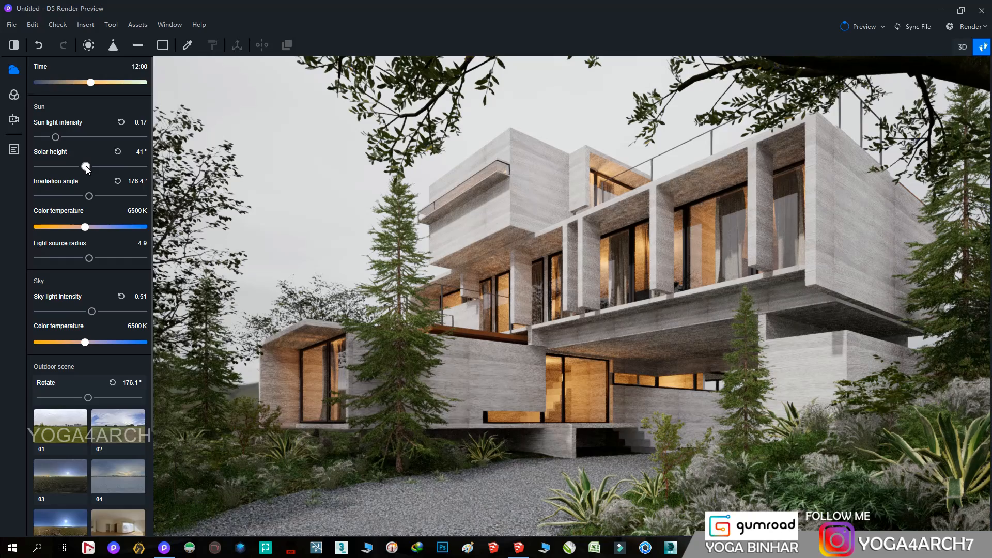
pyautogui.moveTo(102, 312); pyautogui.dragTo(107, 313)
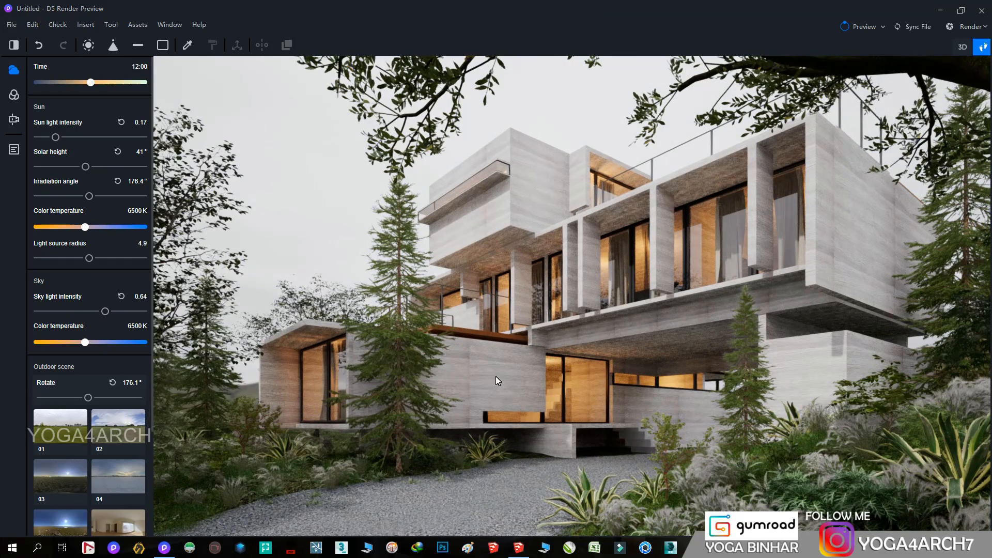
# - Reframe the SU_Scene 2 view of the house to show more sky above the roofline
pyautogui.click(15, 149)
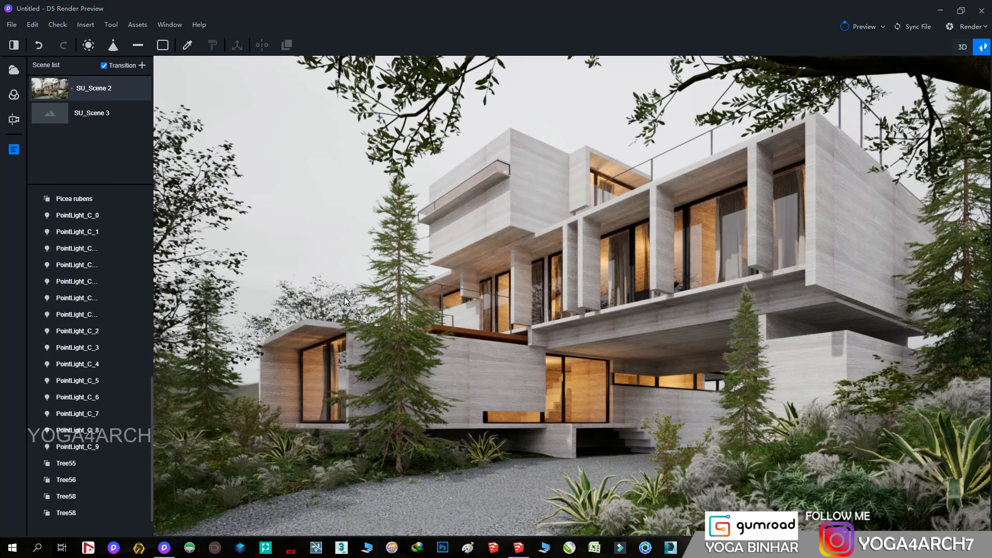
pyautogui.moveTo(360, 295); pyautogui.dragTo(368, 277, button='right')
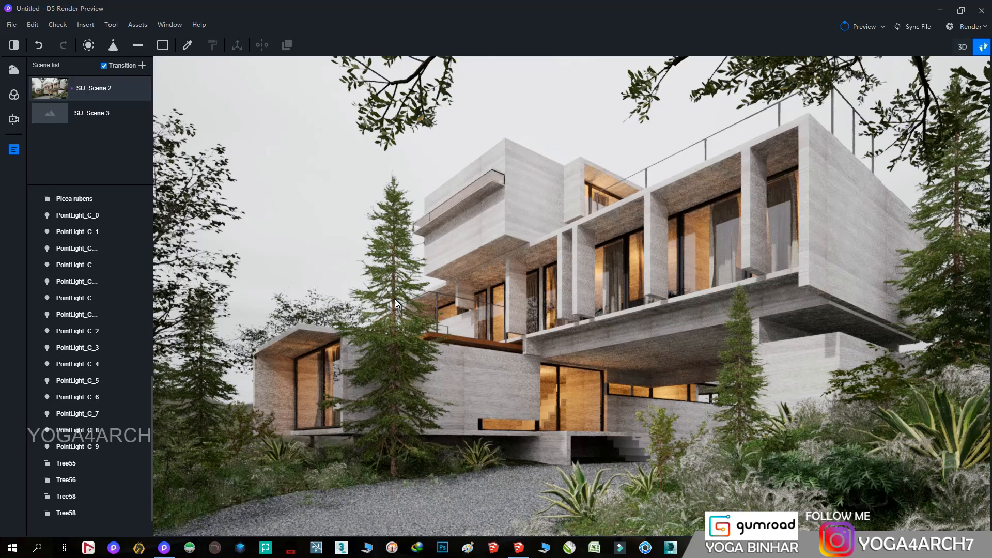
pyautogui.moveTo(401, 300); pyautogui.dragTo(405, 281, button='right')
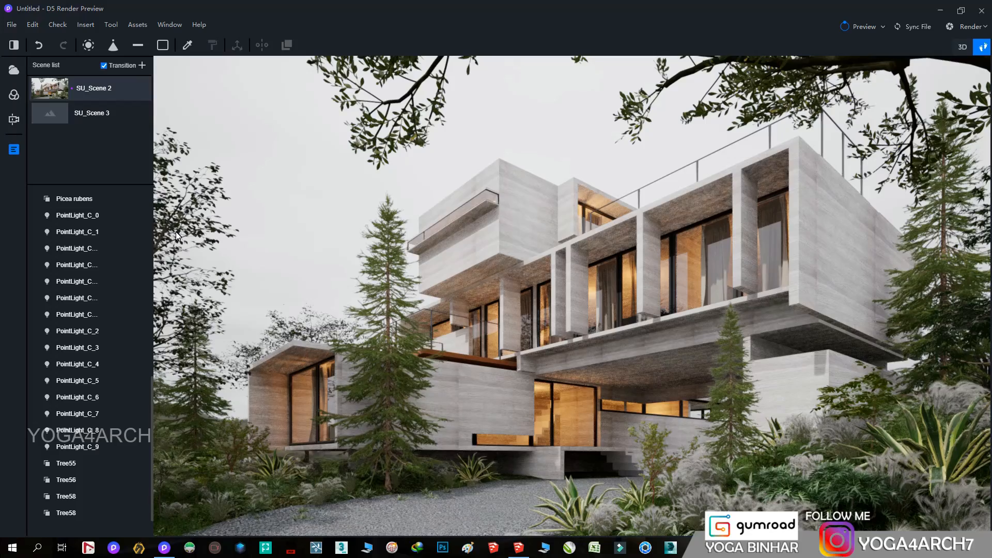
# - Place a Philodendron xanadu under the spruce near the low wing and an Amaranthus viridis at the planting bed's gravel edge
pyautogui.moveTo(346, 418); pyautogui.dragTo(269, 510, button='right')
pyautogui.press('w')
pyautogui.moveTo(501, 401); pyautogui.dragTo(461, 426, button='right')
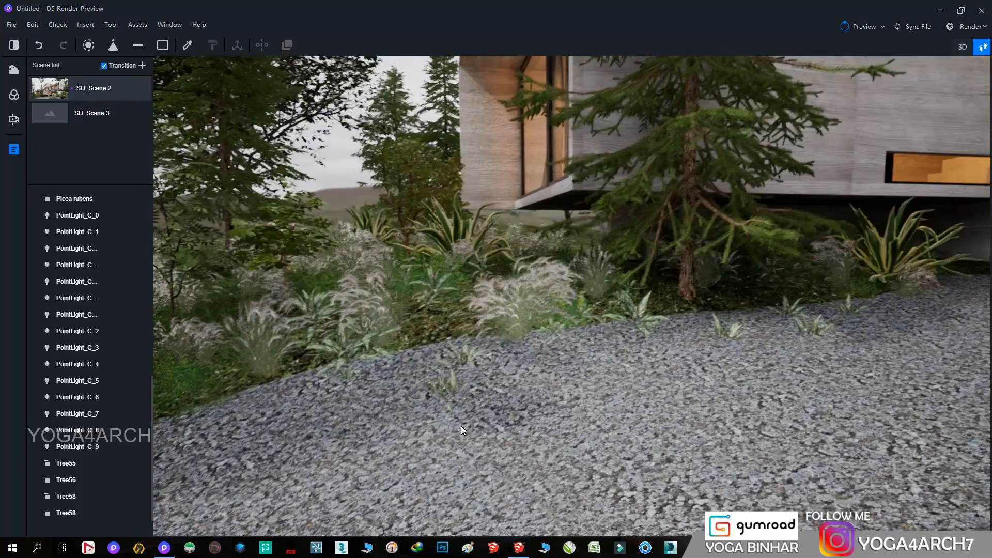
pyautogui.scroll(2, 565, 400)
pyautogui.click(139, 26)
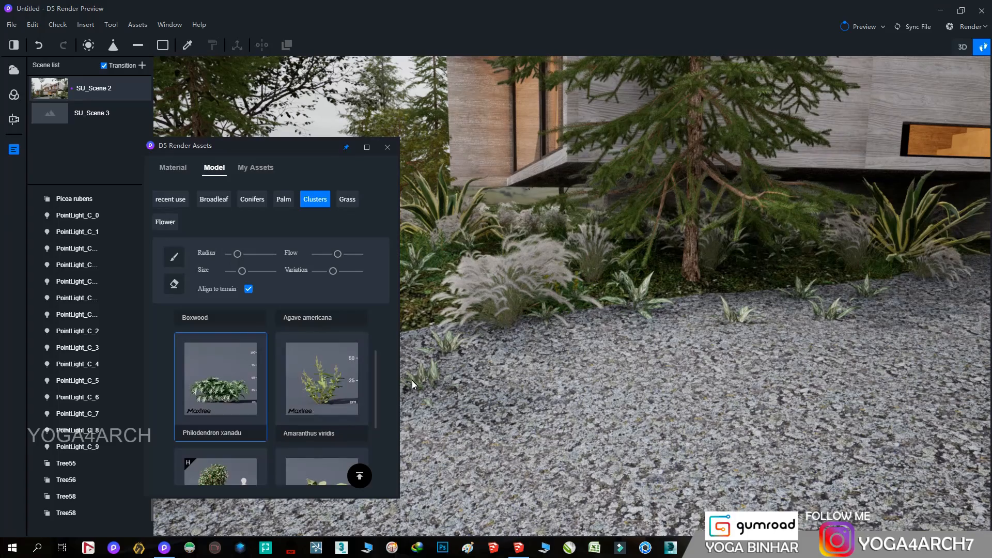
pyautogui.click(758, 283)
pyautogui.click(324, 383)
pyautogui.click(426, 318)
# - Place an Aglaonema modestum at the gravel edge between the agave and the entrance platform
pyautogui.scroll(-3, 329, 382)
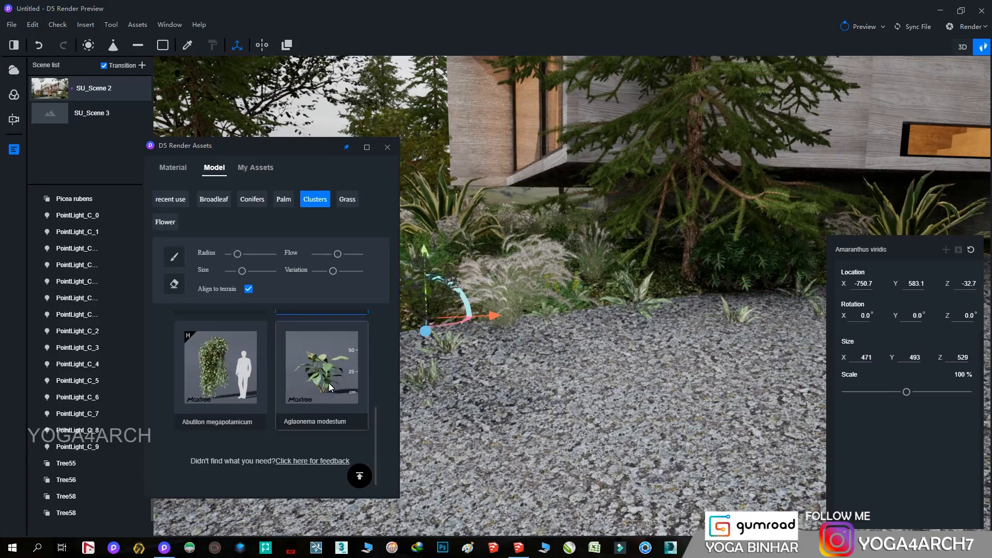
pyautogui.click(328, 382)
pyautogui.moveTo(752, 262); pyautogui.dragTo(873, 256, button='right')
pyautogui.click(874, 258)
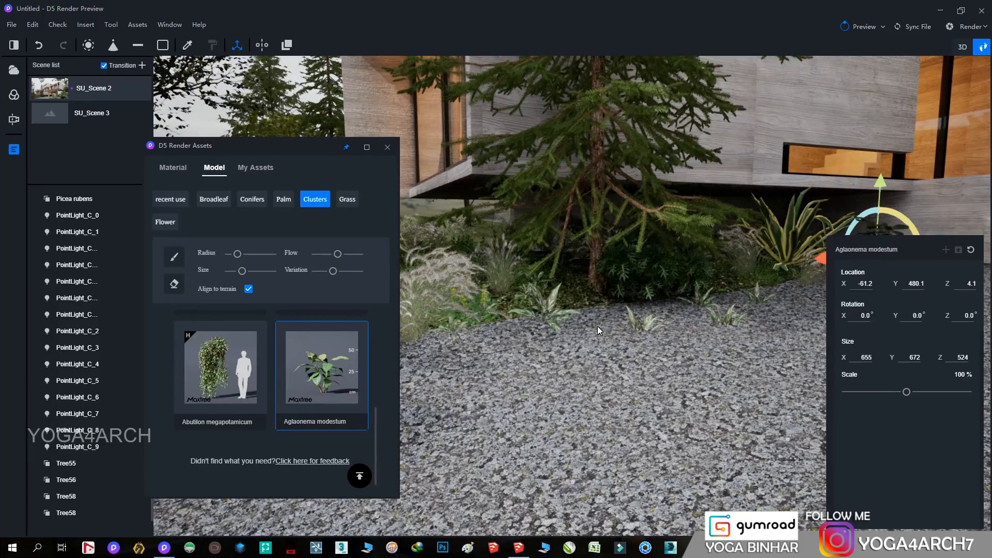
# - Place an Agave americana at the front edge of the planting bed beside the gravel driveway
pyautogui.scroll(5, 312, 374)
pyautogui.click(320, 371)
pyautogui.moveTo(497, 293); pyautogui.dragTo(512, 297, button='right')
pyautogui.click(512, 297)
pyautogui.click(344, 200)
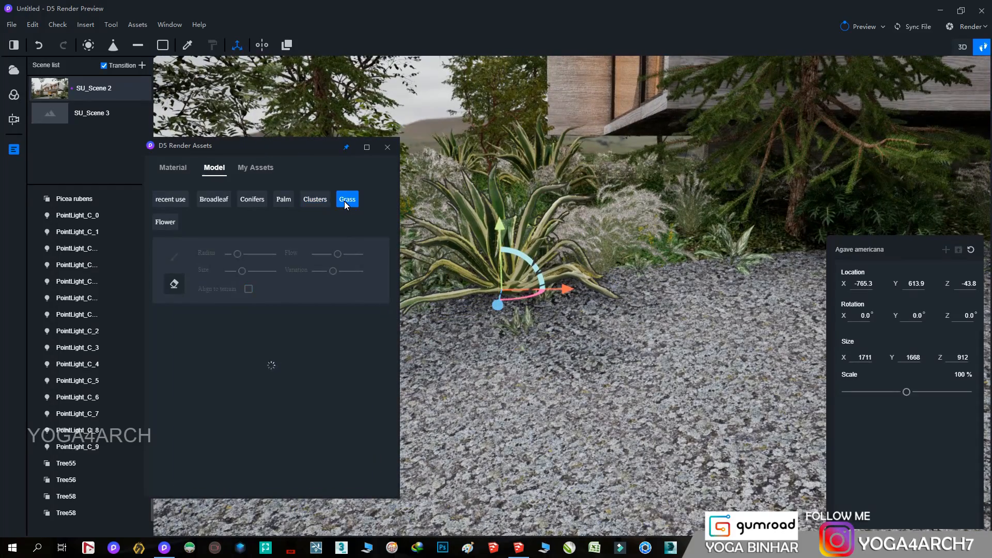
pyautogui.click(326, 356)
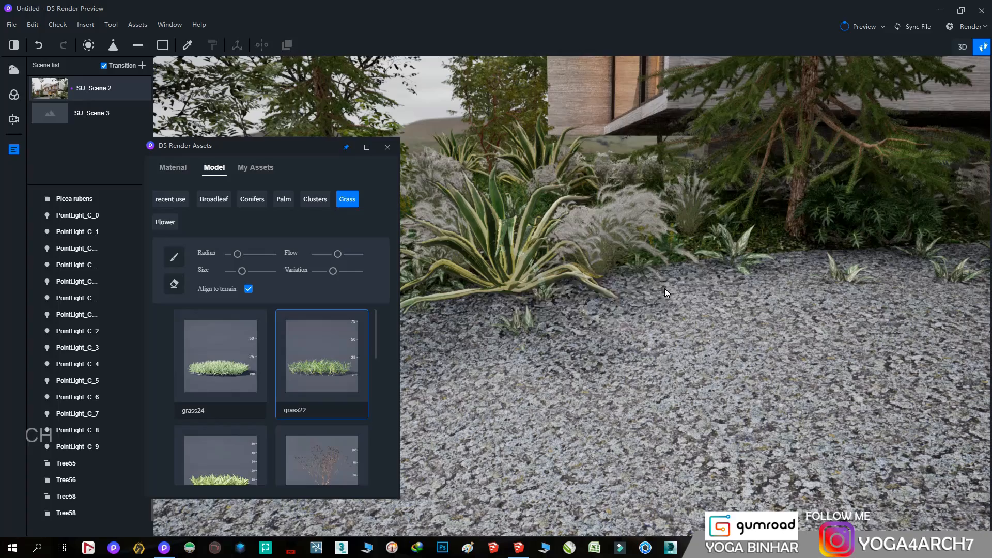
pyautogui.click(687, 280)
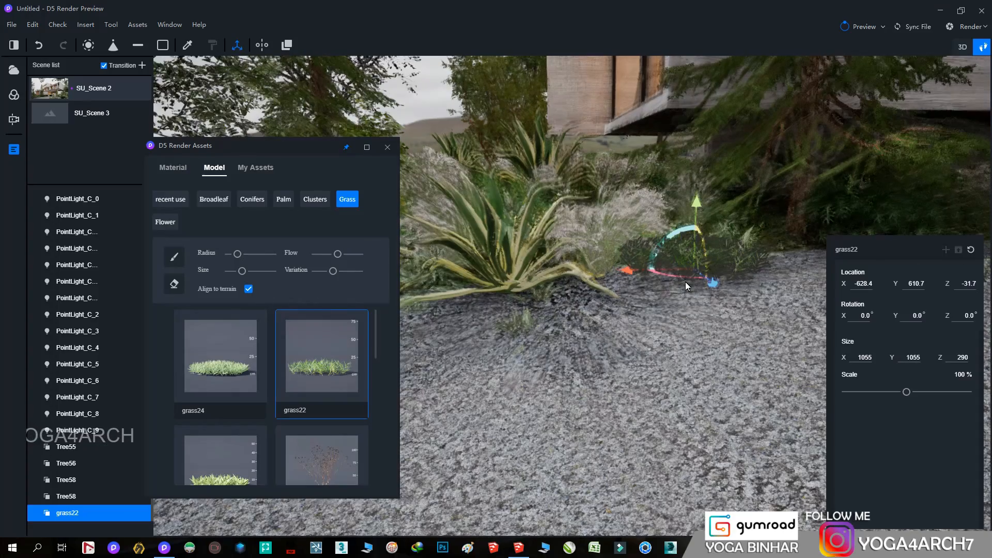
pyautogui.press('Delete')
# - Place the saved rock model 182 14 at the gravel edge near the spruce trunk
pyautogui.moveTo(531, 316); pyautogui.dragTo(800, 309, button='right')
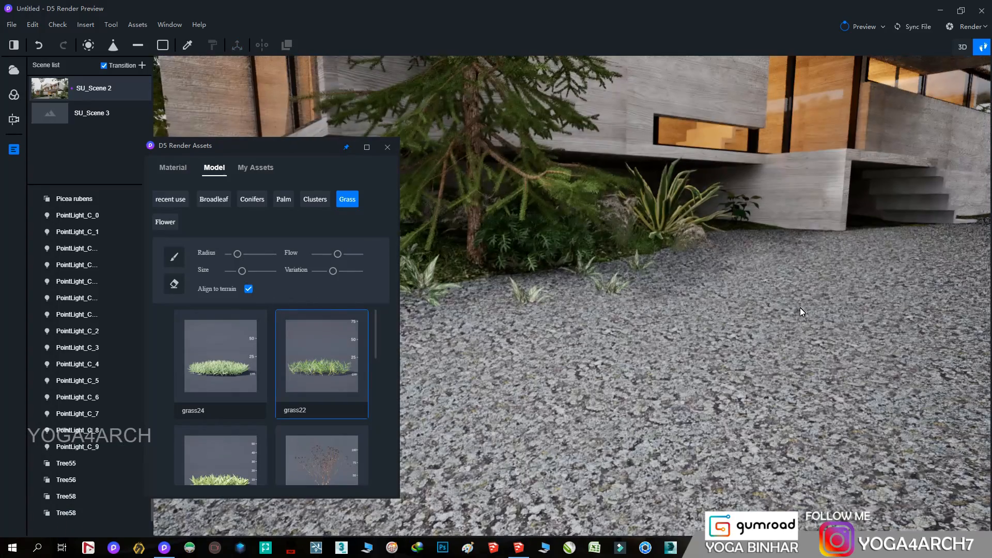
pyautogui.click(256, 168)
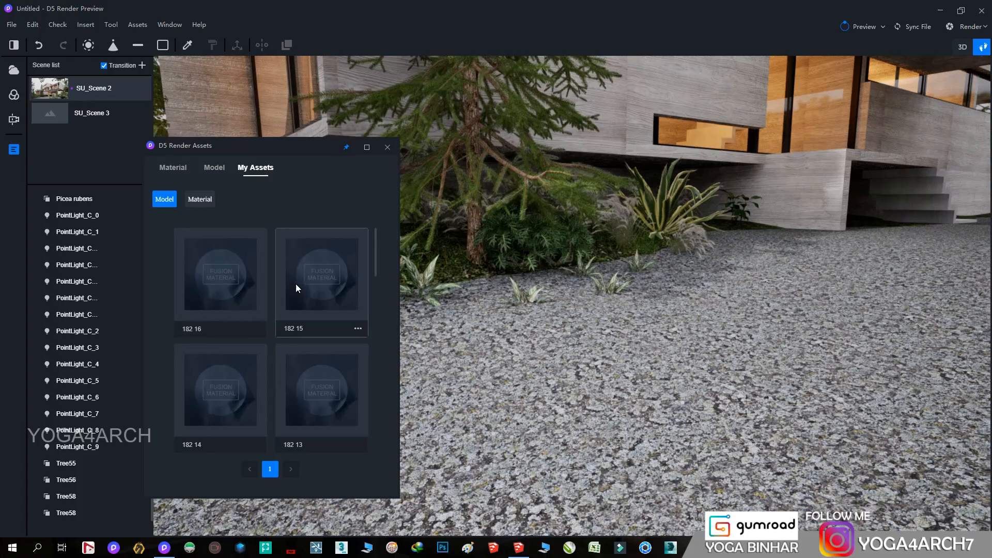
pyautogui.scroll(-1, 248, 321)
pyautogui.click(226, 355)
pyautogui.click(490, 293)
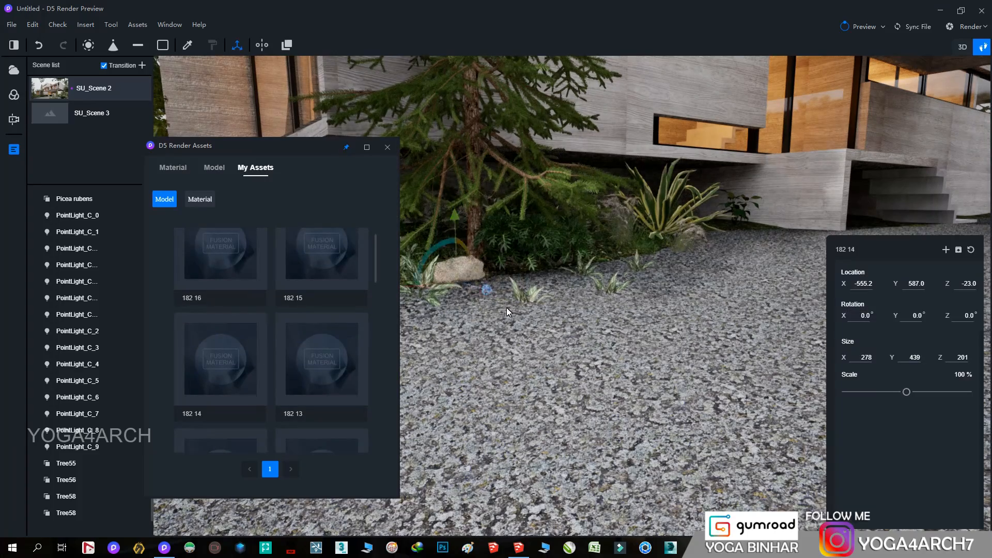
# - Place the saved rock model 182 13 along the gravel edge in front of the agave near the entrance and enlarge it
pyautogui.moveTo(506, 308); pyautogui.dragTo(681, 342, button='right')
pyautogui.click(298, 357)
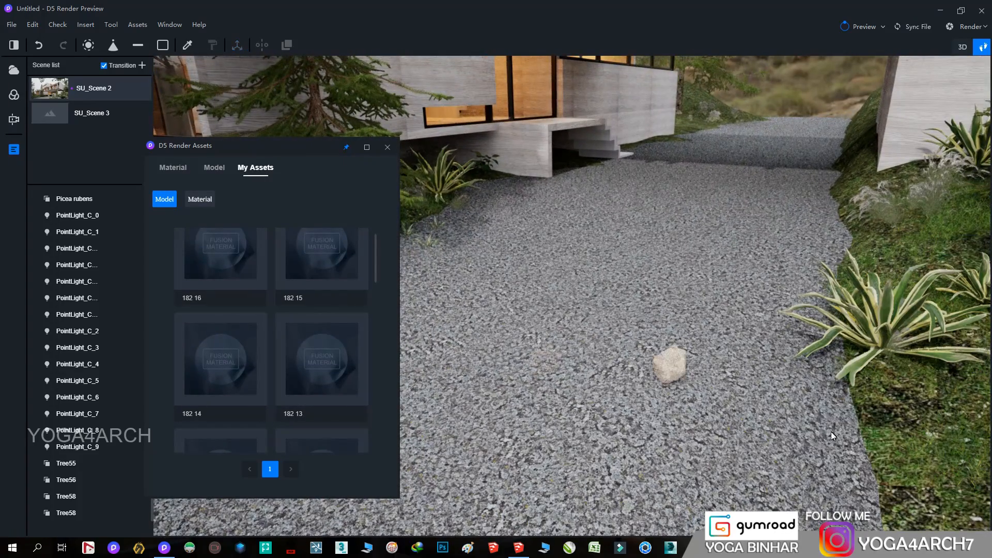
pyautogui.click(832, 435)
pyautogui.click(600, 231)
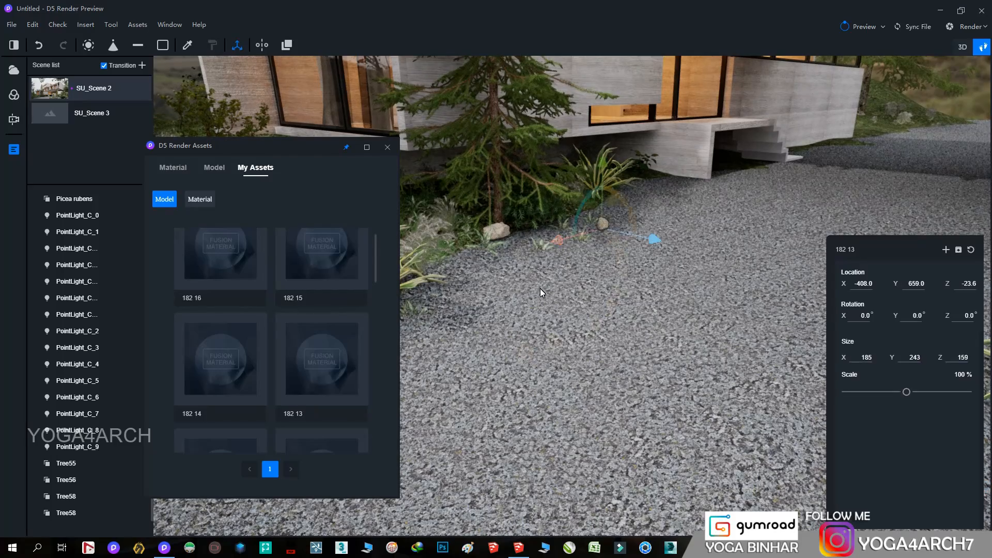
pyautogui.moveTo(908, 392); pyautogui.dragTo(970, 393)
# - Place another 182 14 rock near the entrance platform and set its scale to 174%
pyautogui.scroll(1, 590, 299)
pyautogui.click(250, 368)
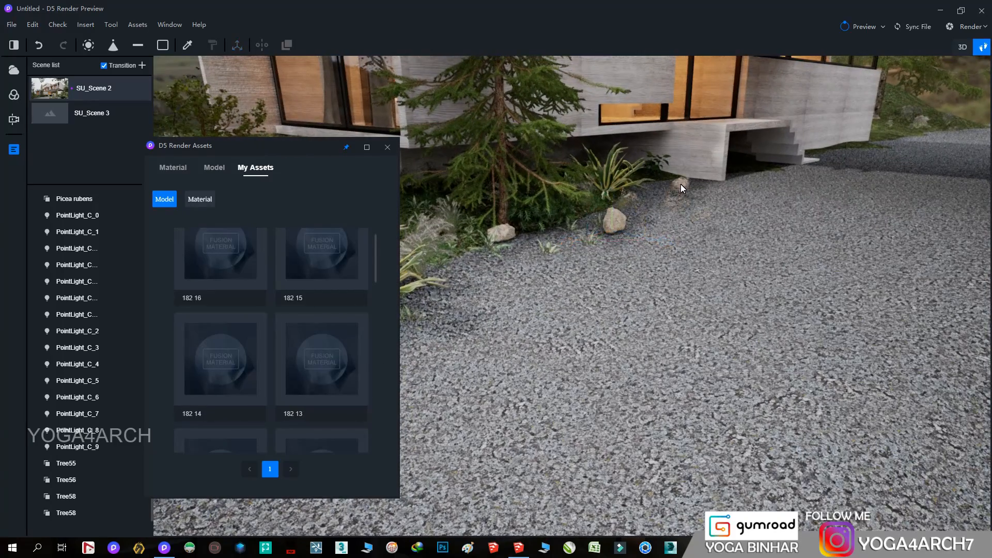
pyautogui.click(672, 186)
pyautogui.moveTo(907, 392); pyautogui.dragTo(952, 392)
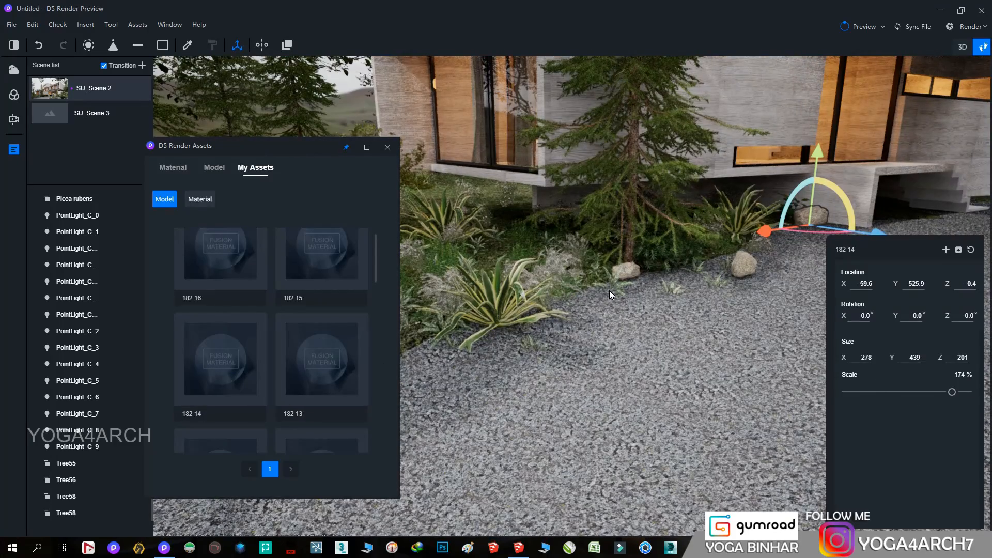
# - Place another saved 182 14 rock at the gravel edge between the agave and the spruce trunk and scale it down
pyautogui.click(220, 362)
pyautogui.click(581, 302)
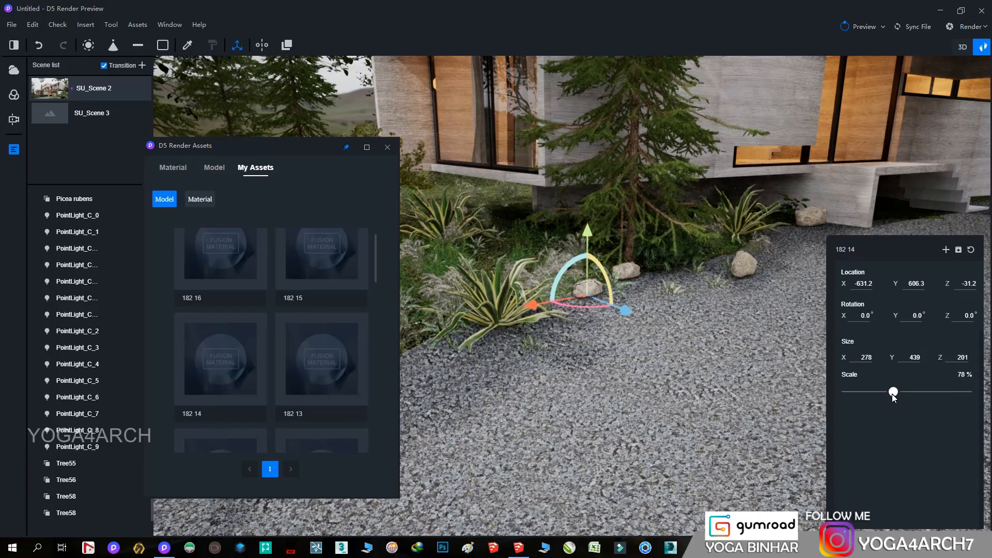
pyautogui.click(704, 374)
# - Place the saved driftwood model 182 7 among the agaves and grasses on the planted slope beside the driveway
pyautogui.scroll(-5, 275, 349)
pyautogui.click(275, 348)
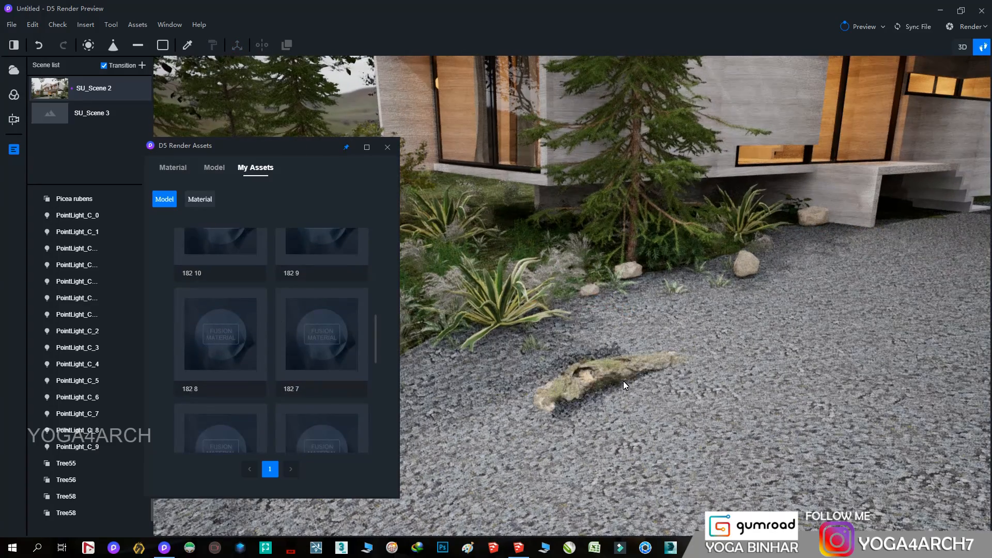
pyautogui.click(559, 256)
pyautogui.moveTo(559, 256); pyautogui.dragTo(771, 358, button='right')
pyautogui.click(341, 339)
pyautogui.click(541, 299)
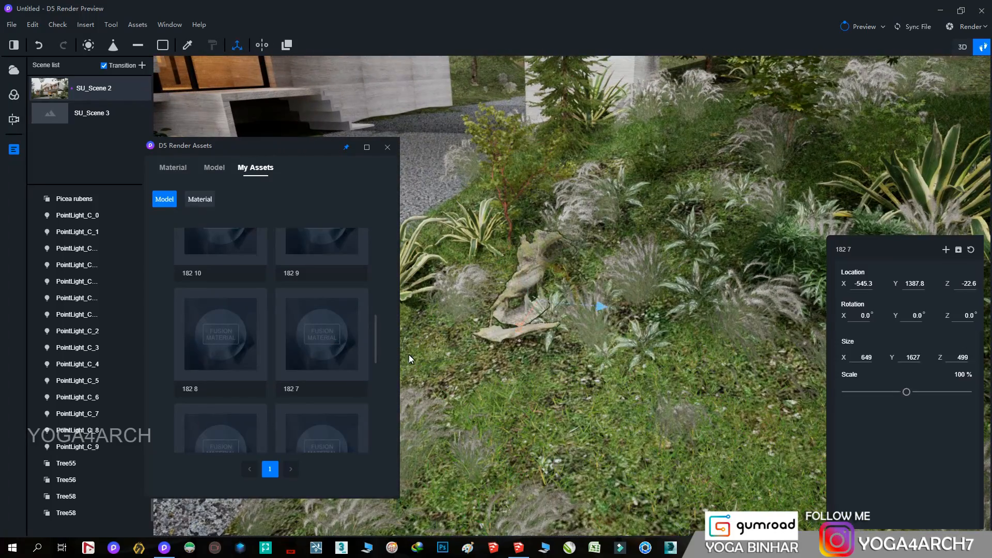
# - Place the saved log model 182 5 on the open grass at the front of the planted slope
pyautogui.scroll(-3, 311, 355)
pyautogui.click(288, 357)
pyautogui.click(801, 400)
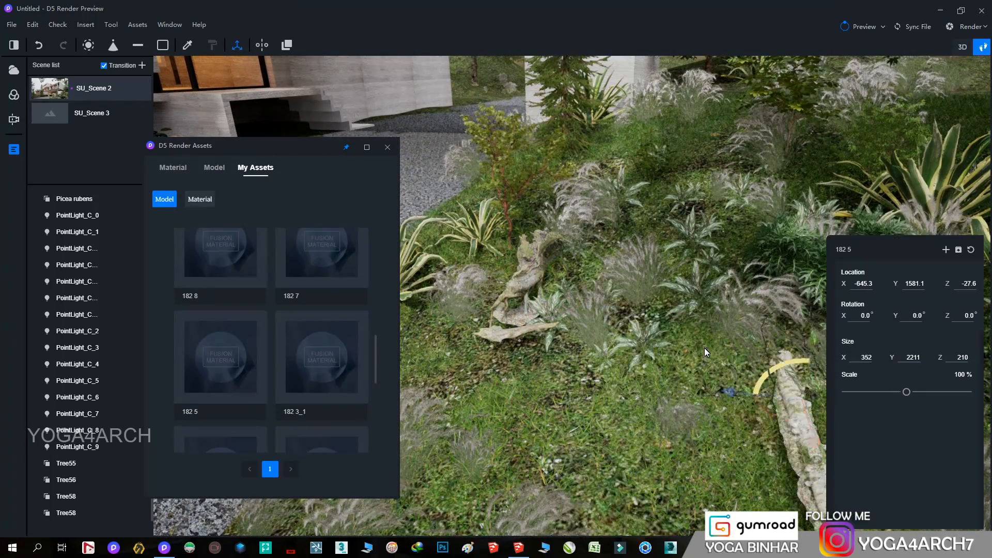
# - Place the saved log 182 4 among the plants higher on the slope, rotate it to Y -51.6° and lower it to Z 22.9
pyautogui.moveTo(705, 348); pyautogui.dragTo(695, 305, button='right')
pyautogui.scroll(-2, 200, 386)
pyautogui.click(200, 386)
pyautogui.click(677, 252)
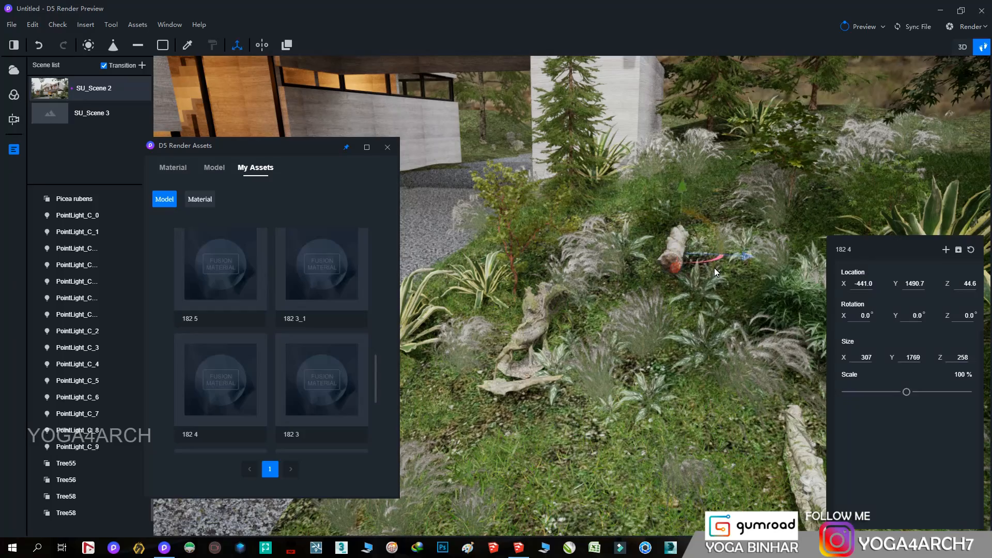
pyautogui.moveTo(715, 270); pyautogui.dragTo(805, 257)
pyautogui.moveTo(683, 197); pyautogui.dragTo(687, 210)
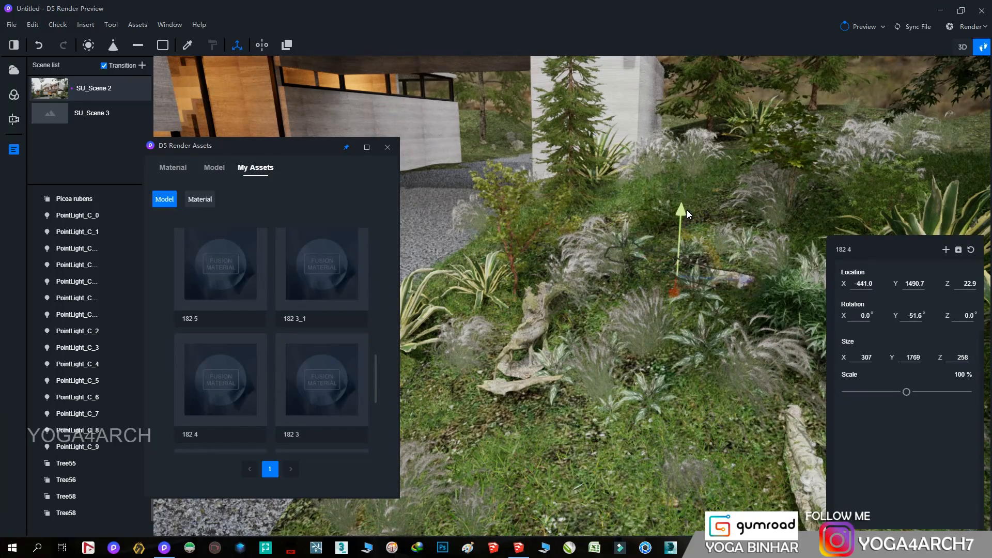
# - Place the saved tree stump 182 15 on the planted slope beside the driftwood and sink it into the ground to Z -47.6
pyautogui.click(675, 351)
pyautogui.moveTo(675, 352)
pyautogui.mouseDown(button='right')
pyautogui.moveTo(678, 294)
pyautogui.moveTo(672, 358)
pyautogui.mouseUp(button='right')
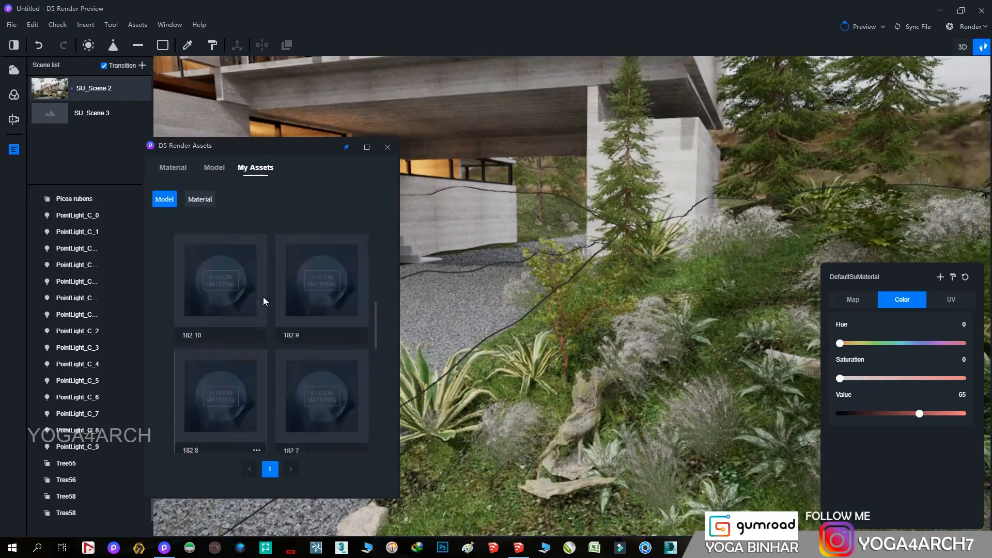
pyautogui.scroll(5, 263, 297)
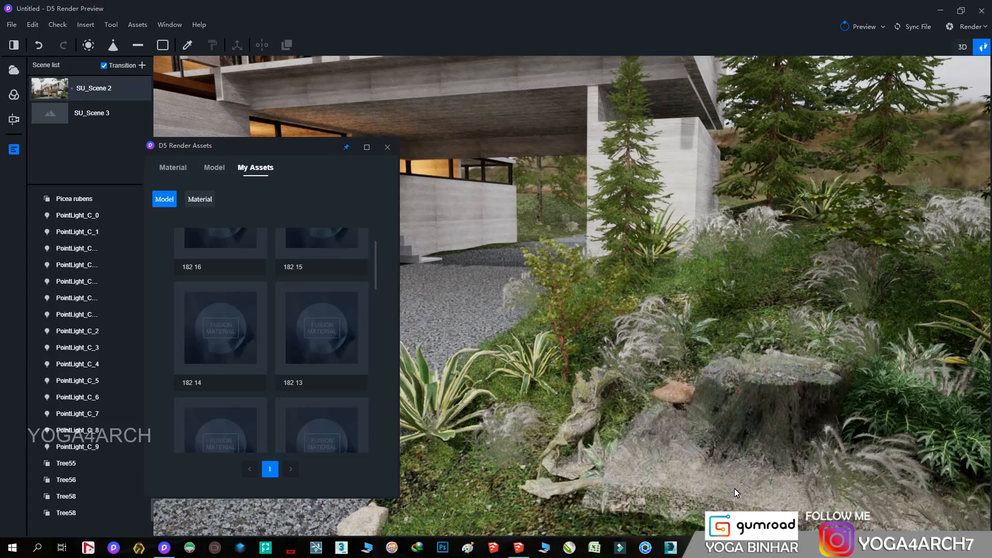
pyautogui.click(757, 455)
pyautogui.moveTo(742, 396); pyautogui.dragTo(724, 437)
pyautogui.moveTo(723, 436); pyautogui.dragTo(634, 269, button='right')
# - Place the saved rangeroverred car on the gravel driveway near the carport and rotate it to Y -72.2°
pyautogui.scroll(-3, 751, 376)
pyautogui.scroll(-10, 324, 318)
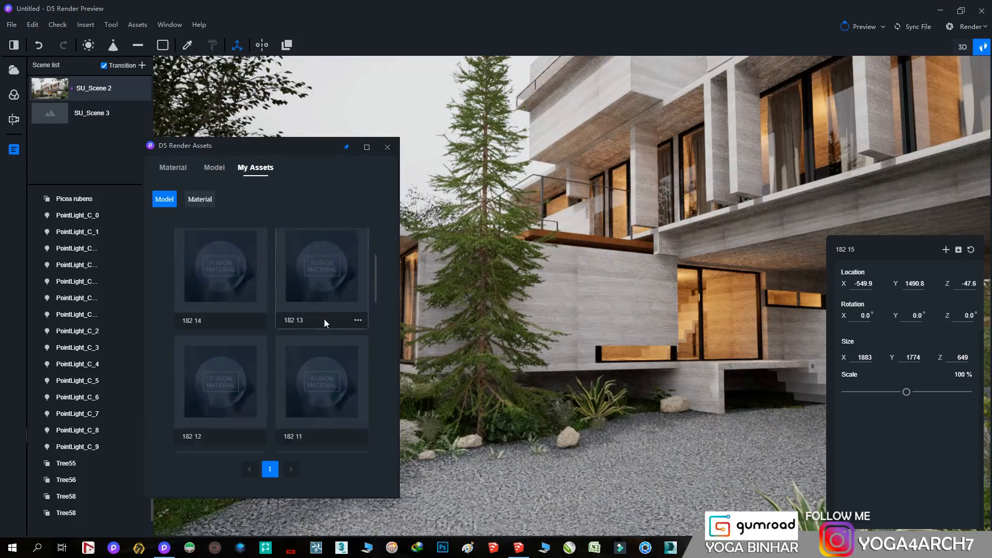
pyautogui.click(326, 381)
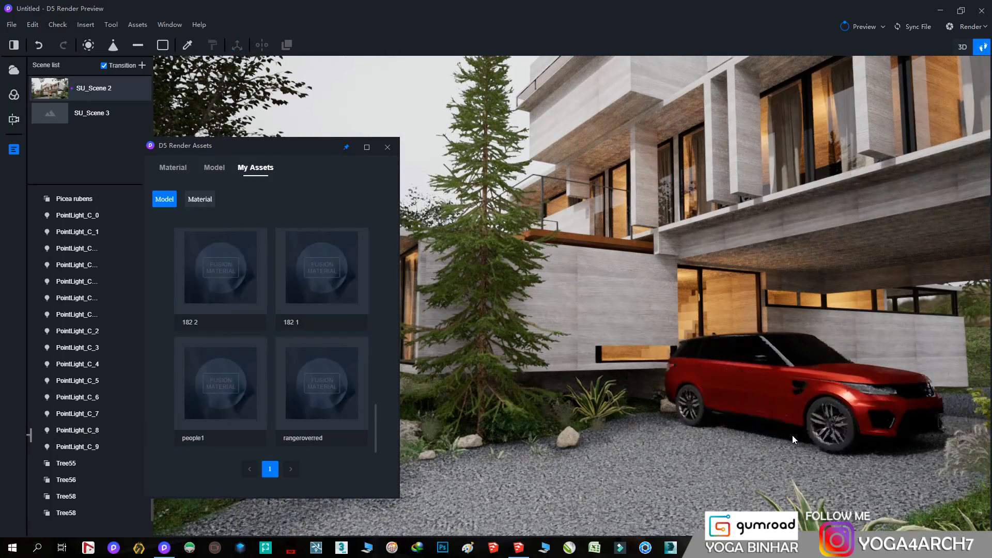
pyautogui.click(826, 435)
pyautogui.moveTo(725, 437); pyautogui.dragTo(746, 436, button='right')
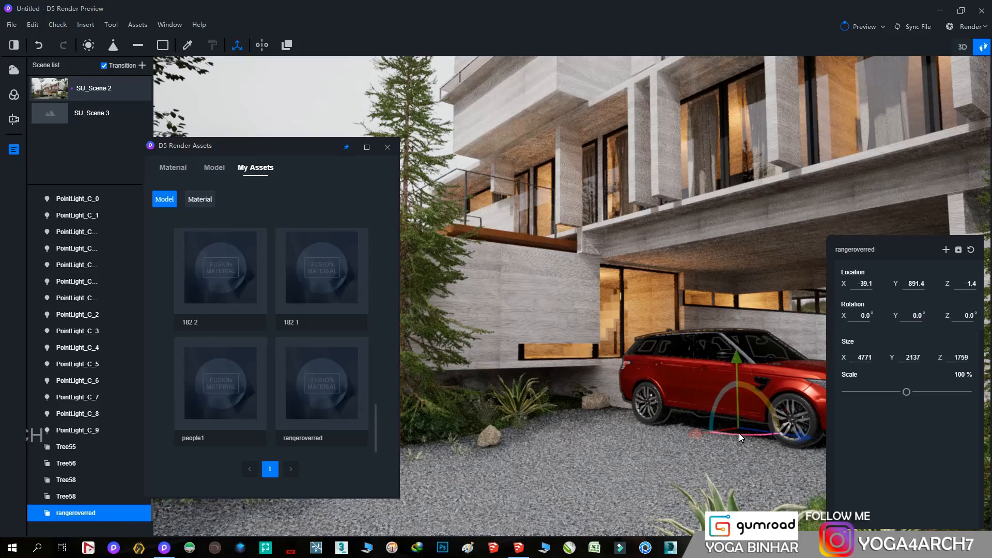
pyautogui.moveTo(739, 433); pyautogui.dragTo(767, 430)
# - Adjust the car to X 46.3, Z -4.9 and rotation Y -80.8° under the carport, and restore the SU_Scene 2 view
pyautogui.scroll(4, 760, 429)
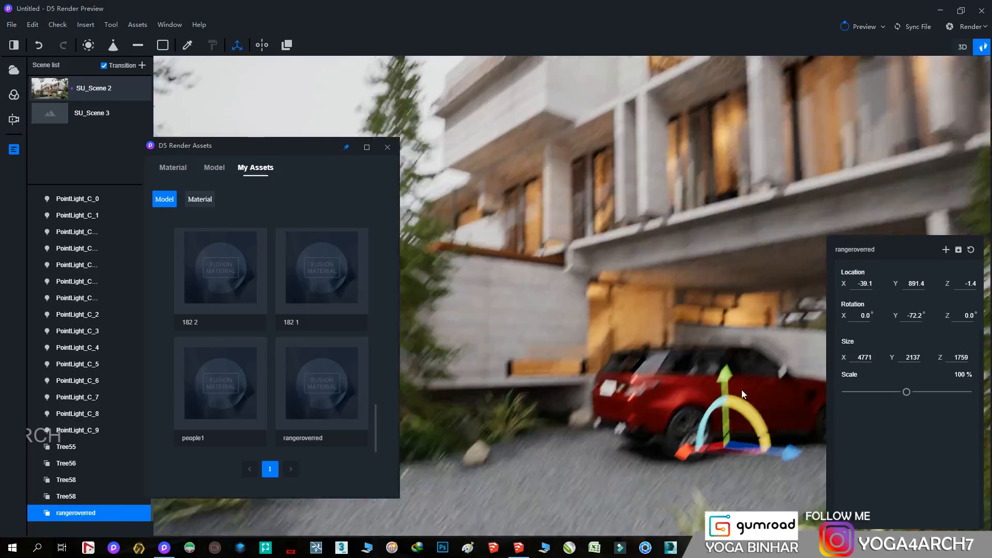
pyautogui.moveTo(744, 413); pyautogui.dragTo(758, 478, button='right')
pyautogui.moveTo(677, 475); pyautogui.dragTo(653, 461)
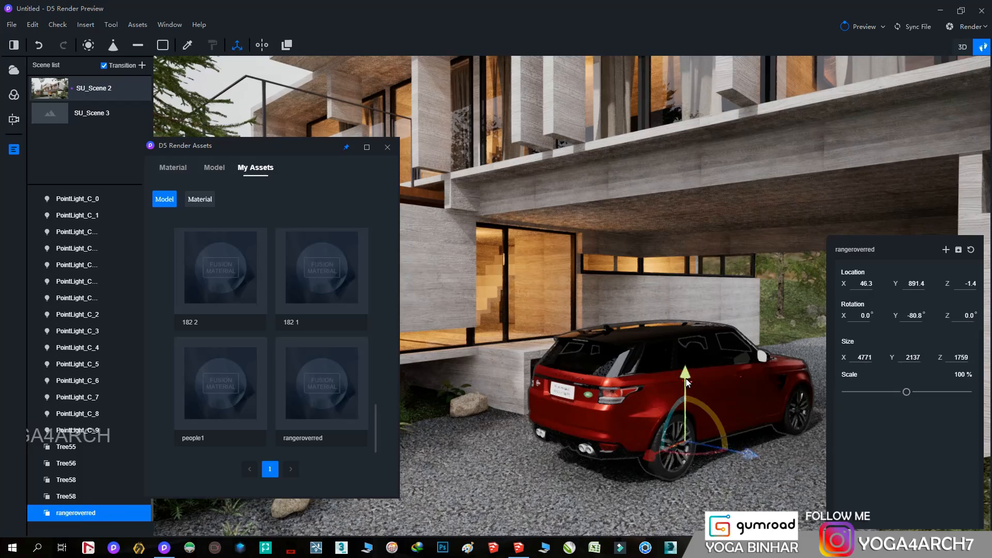
pyautogui.moveTo(689, 378); pyautogui.dragTo(688, 381)
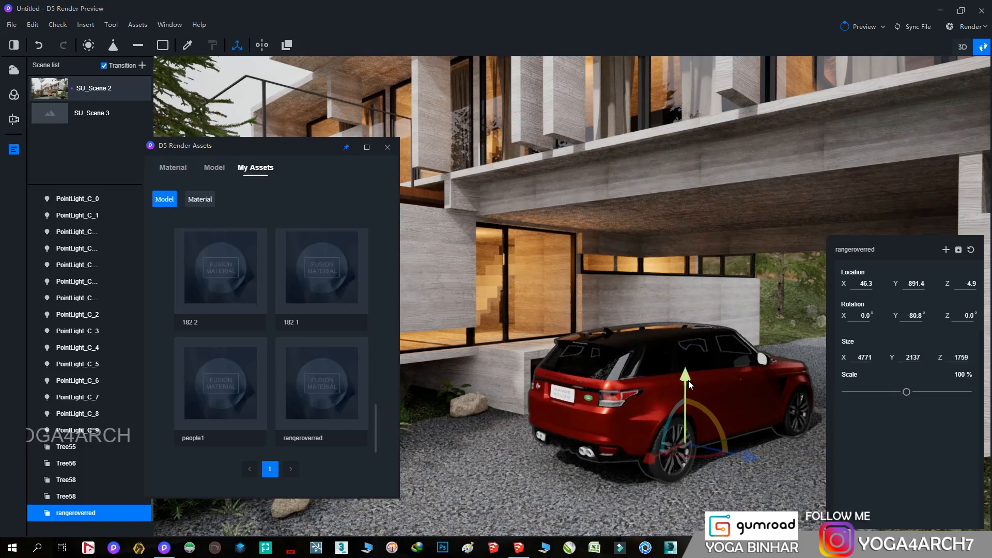
pyautogui.click(50, 91)
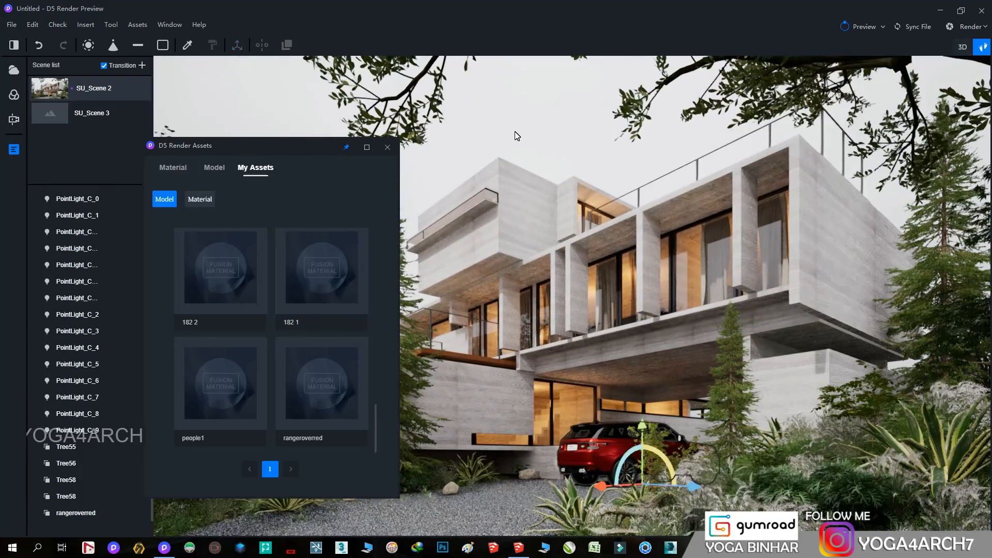
pyautogui.click(387, 148)
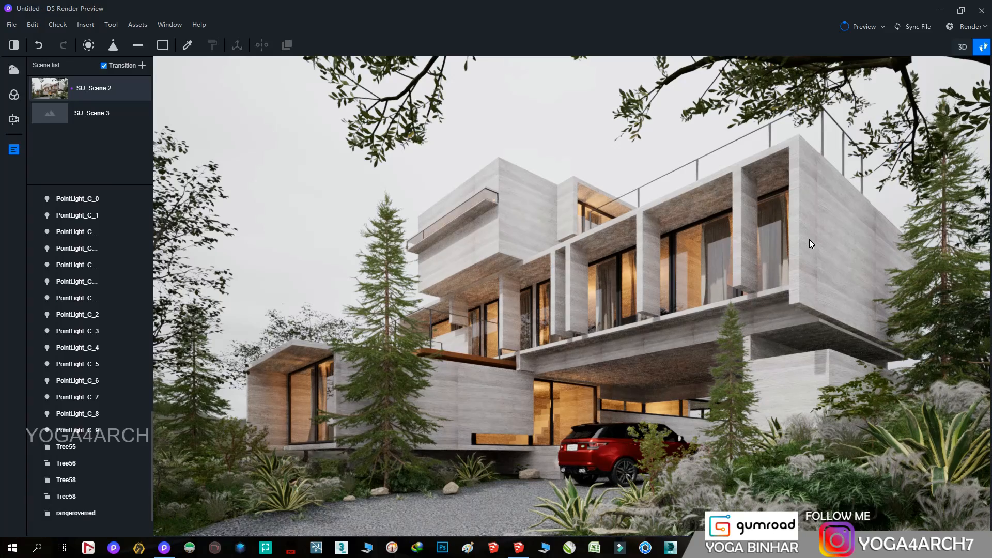
# - Move the Agave americana at the gravel edge away from the driveway into the planting bed, and restore the SU_Scene 2 view
pyautogui.click(295, 501)
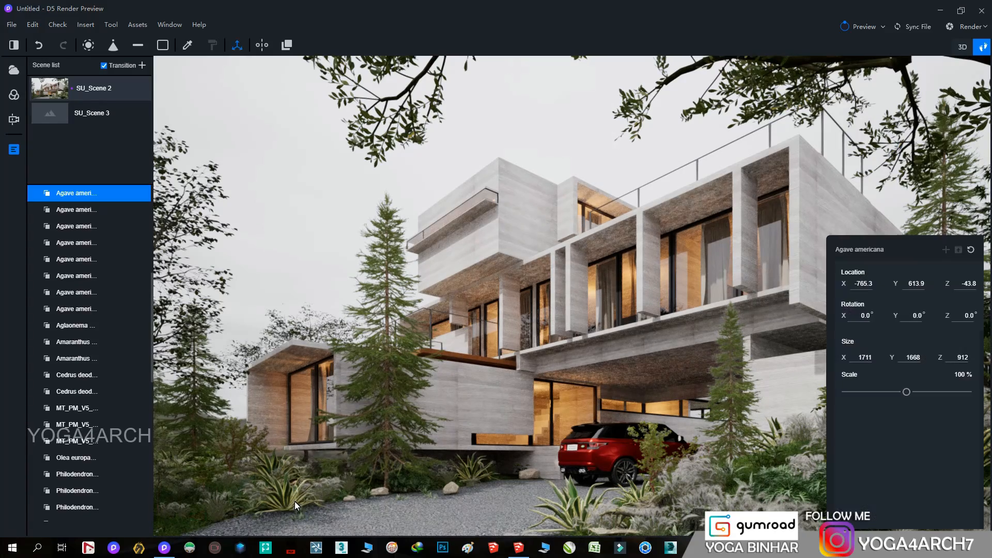
pyautogui.moveTo(404, 464); pyautogui.dragTo(336, 529, button='right')
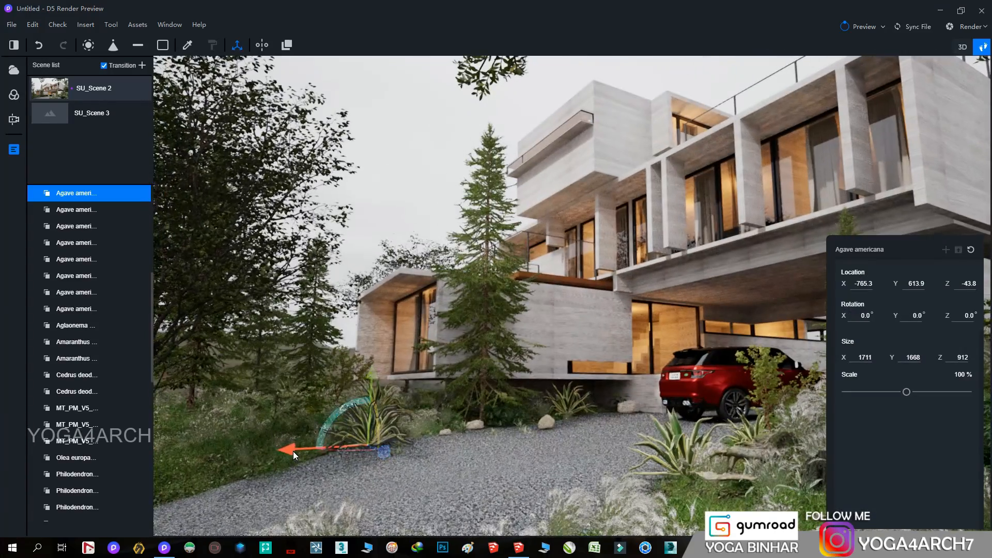
pyautogui.moveTo(293, 451); pyautogui.dragTo(207, 448)
pyautogui.moveTo(295, 448); pyautogui.dragTo(290, 374)
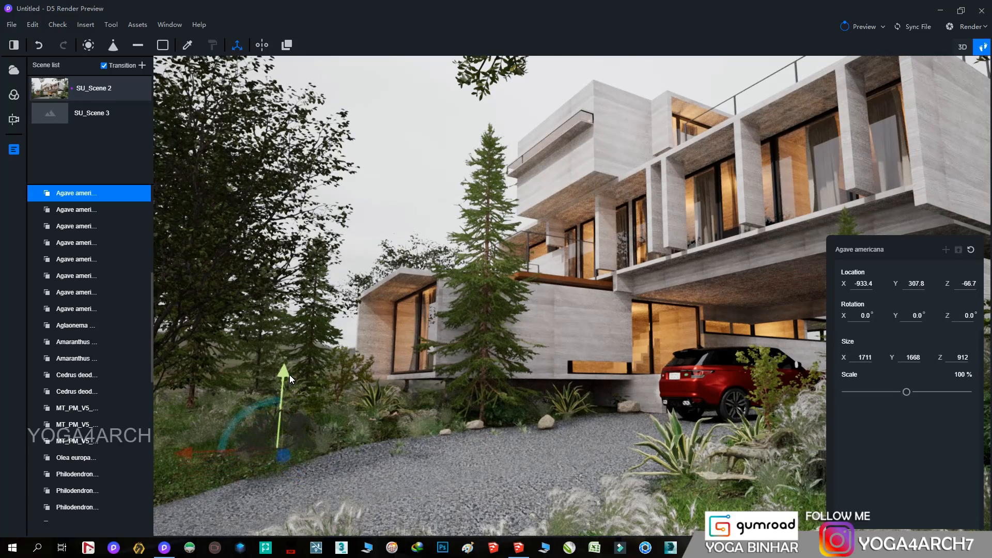
pyautogui.click(343, 367)
pyautogui.moveTo(258, 413); pyautogui.dragTo(194, 415)
pyautogui.click(389, 170)
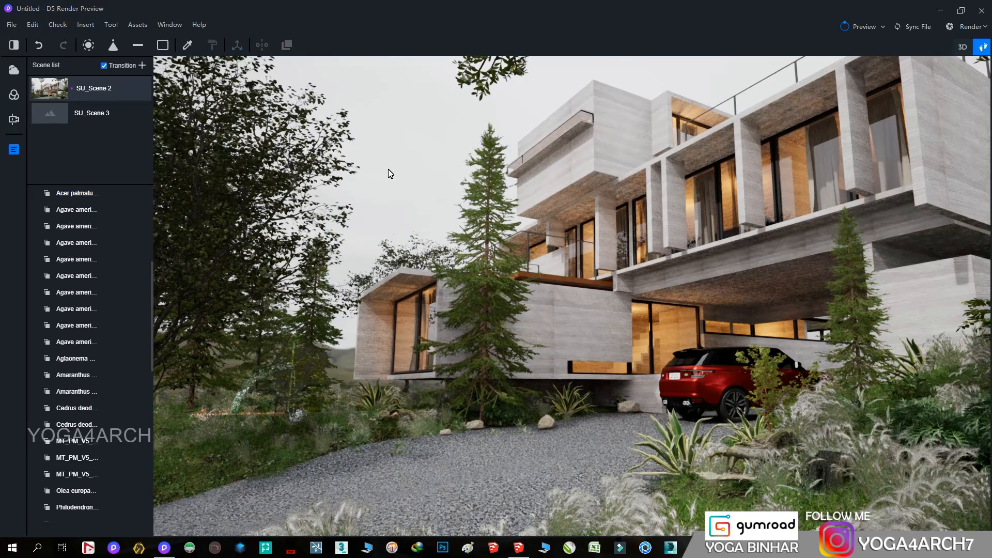
pyautogui.click(49, 88)
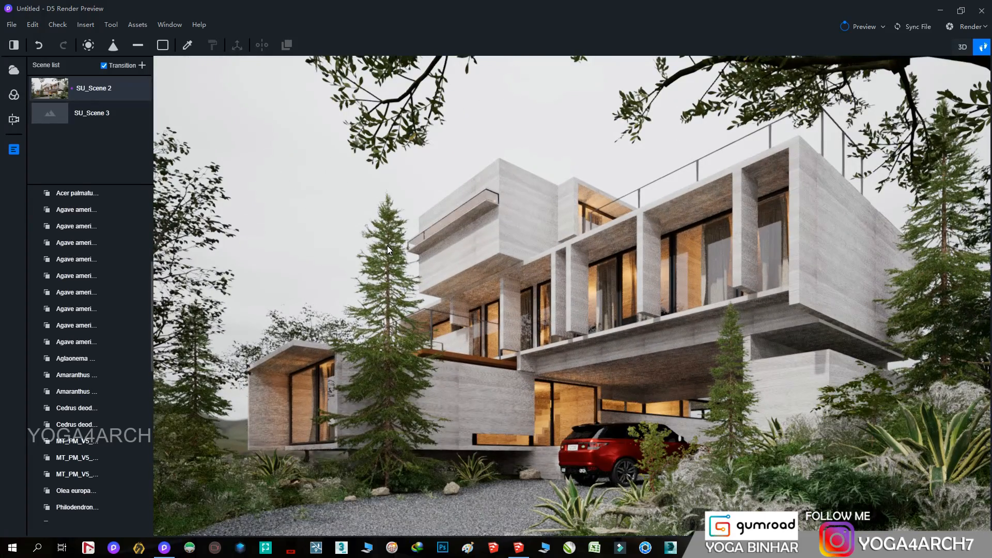
# - Set the outdoor scene rotation to 228.4° and the sky light intensity to 0.55
pyautogui.moveTo(540, 327); pyautogui.dragTo(547, 335, button='right')
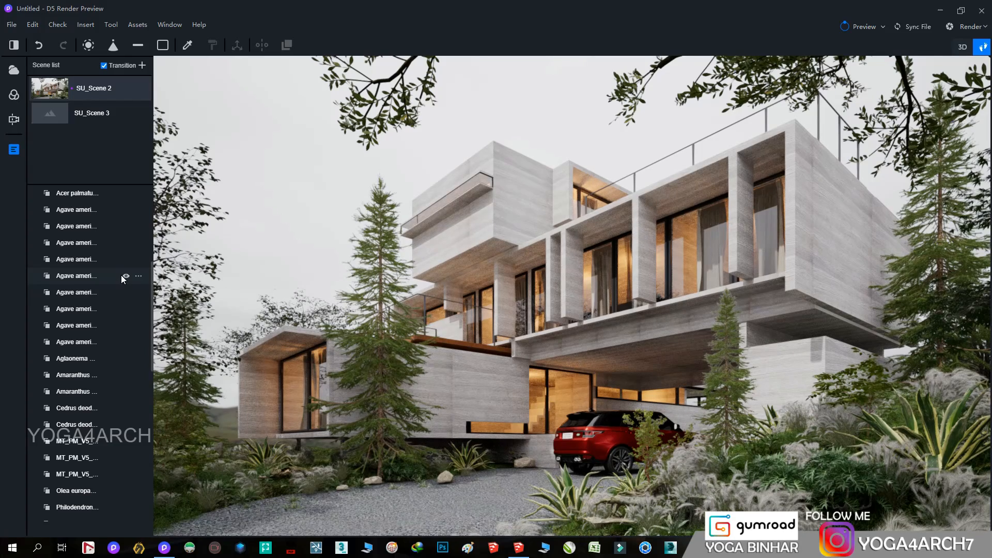
pyautogui.click(13, 69)
pyautogui.moveTo(88, 397)
pyautogui.mouseDown()
pyautogui.moveTo(134, 398)
pyautogui.moveTo(102, 399)
pyautogui.mouseUp()
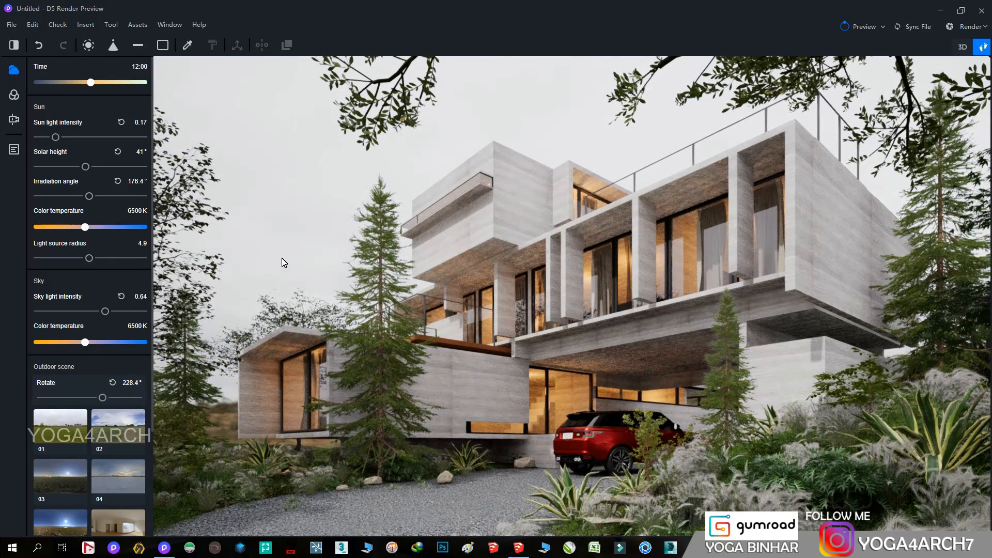
pyautogui.moveTo(104, 311); pyautogui.dragTo(96, 311)
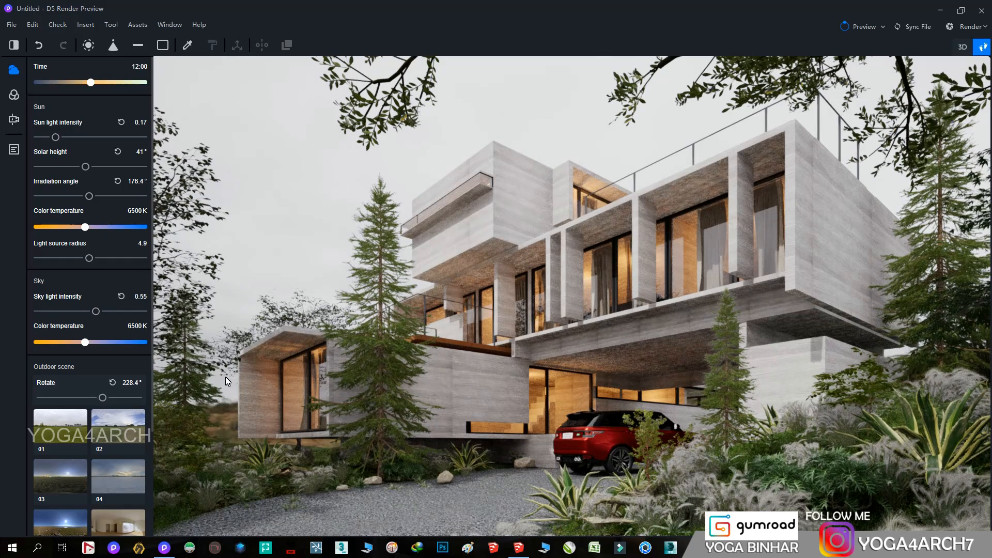
# - Save the project as fix in the folder D5 ASSET\TUTORIAL\13 on the Seagate Backup Plus Drive
pyautogui.click(10, 24)
pyautogui.click(227, 177)
pyautogui.click(14, 150)
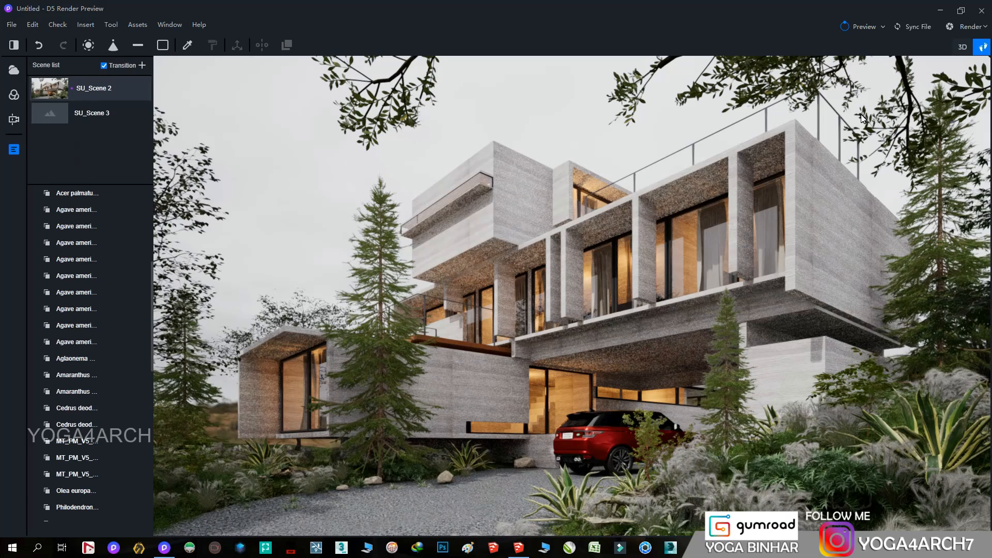
pyautogui.click(9, 24)
pyautogui.click(124, 86)
pyautogui.click(78, 251)
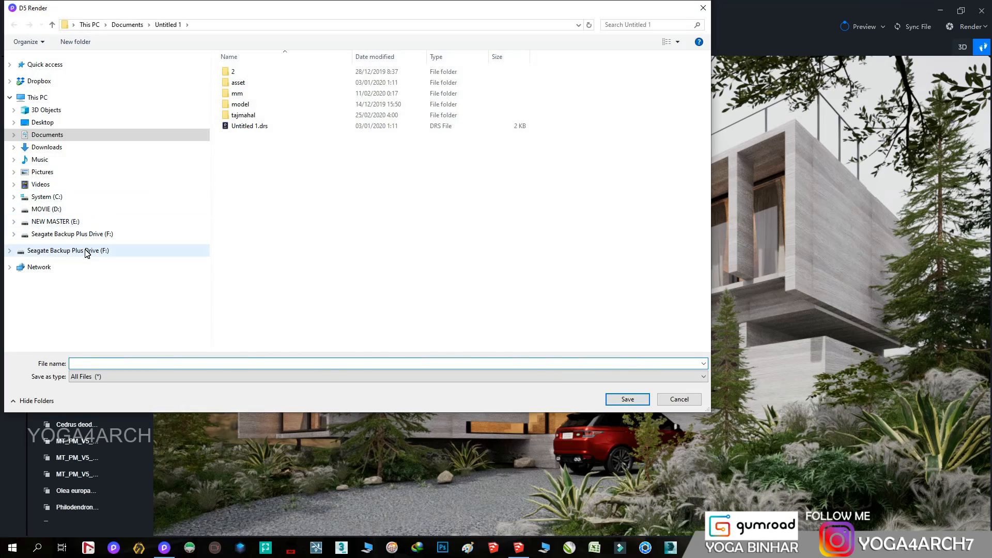
pyautogui.doubleClick(254, 95)
pyautogui.doubleClick(255, 147)
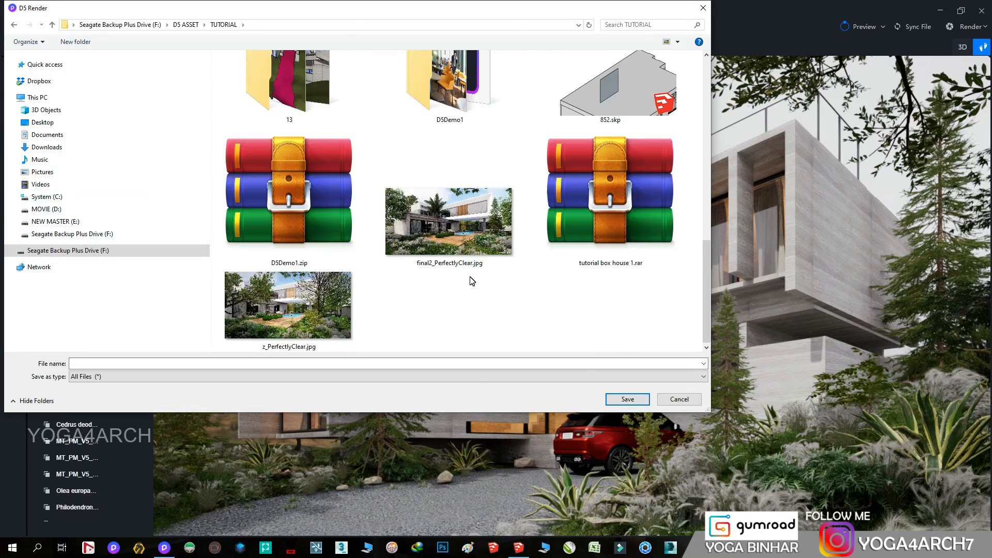
pyautogui.scroll(2, 310, 182)
pyautogui.doubleClick(310, 182)
pyautogui.click(181, 364)
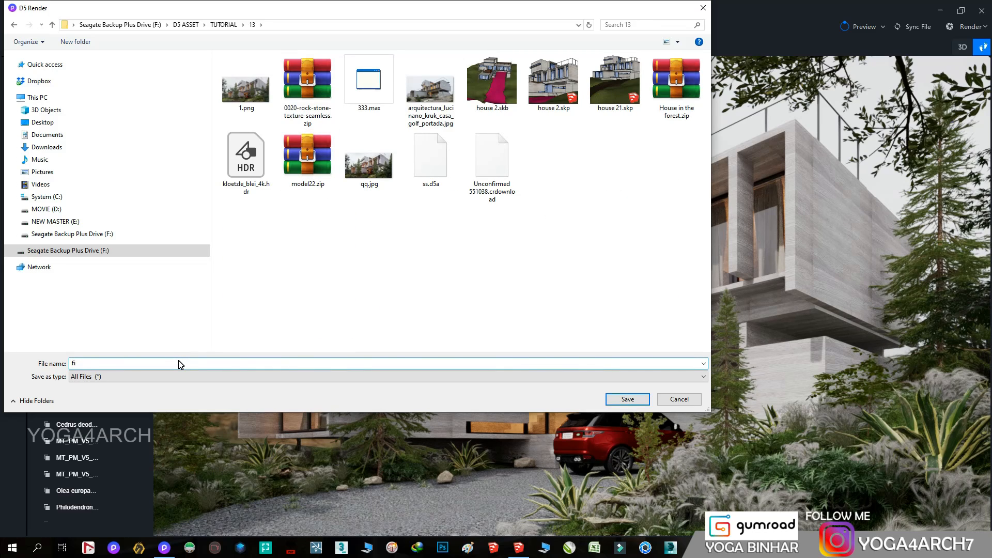
pyautogui.write('fi')
pyautogui.press('Return')
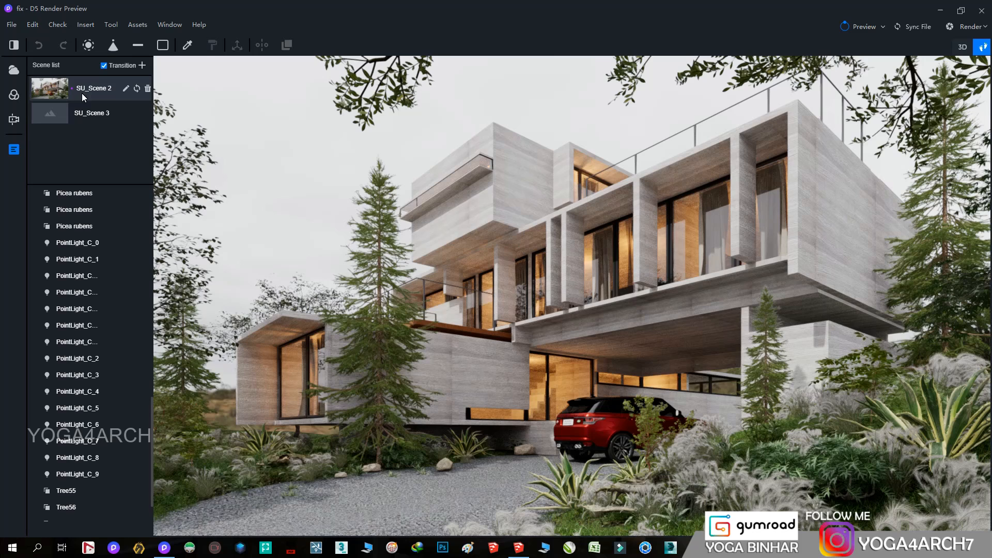
# - Place two Acer palmatum trees from the Broadleaf models around the low cantilevered wing, one beyond its end and one behind it
pyautogui.click(139, 26)
pyautogui.moveTo(285, 140); pyautogui.dragTo(659, 134)
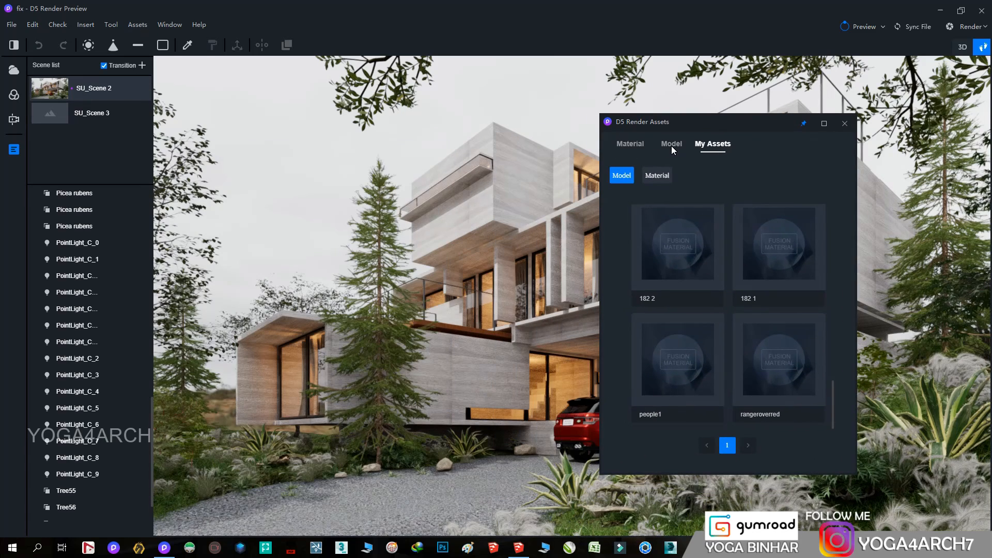
pyautogui.click(672, 145)
pyautogui.click(671, 175)
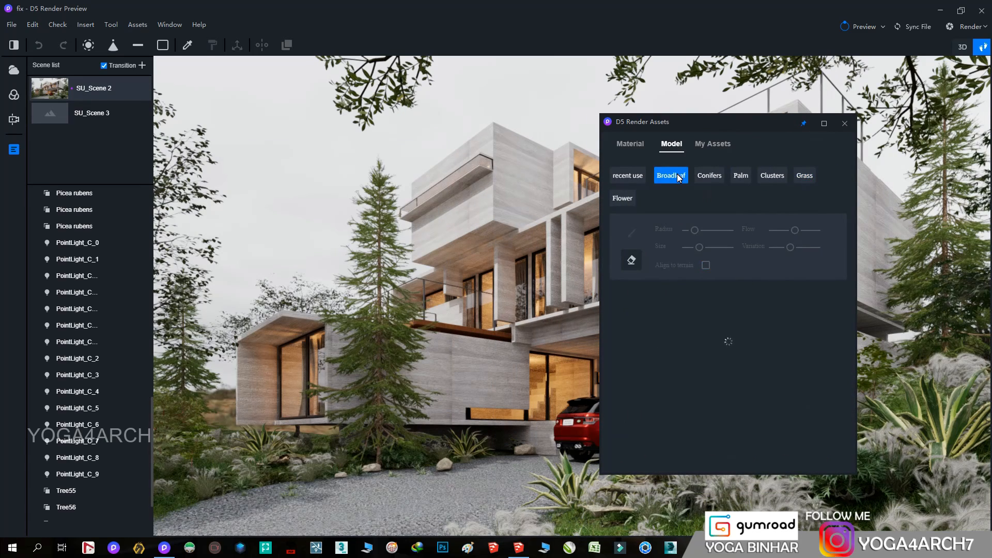
pyautogui.scroll(-3, 713, 302)
pyautogui.scroll(-1, 698, 336)
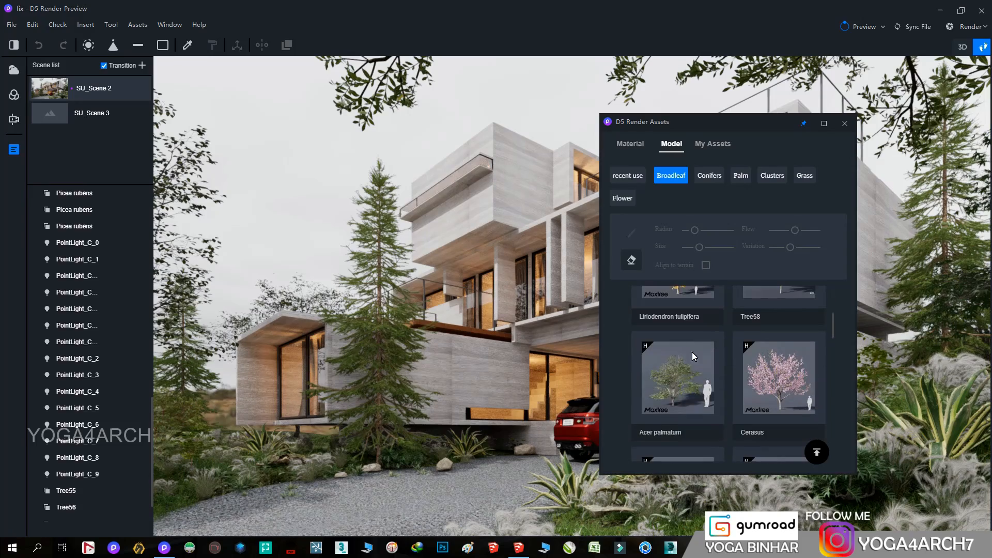
pyautogui.click(692, 352)
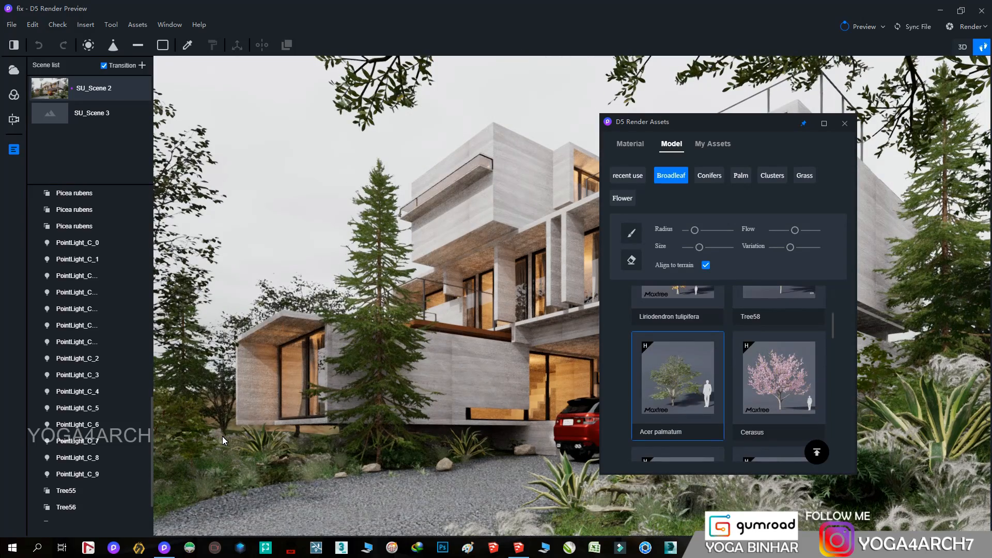
pyautogui.click(222, 437)
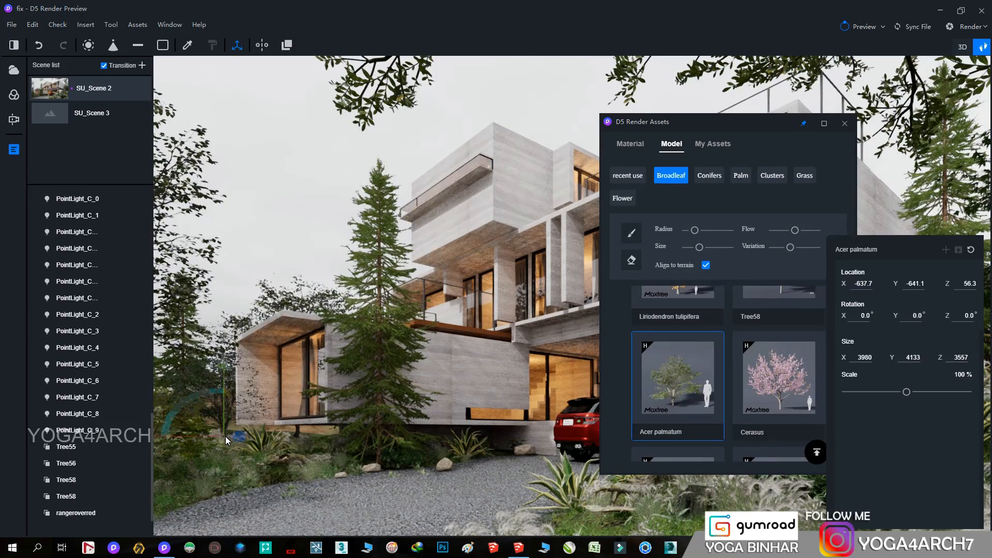
pyautogui.click(318, 444)
pyautogui.scroll(-2, 727, 367)
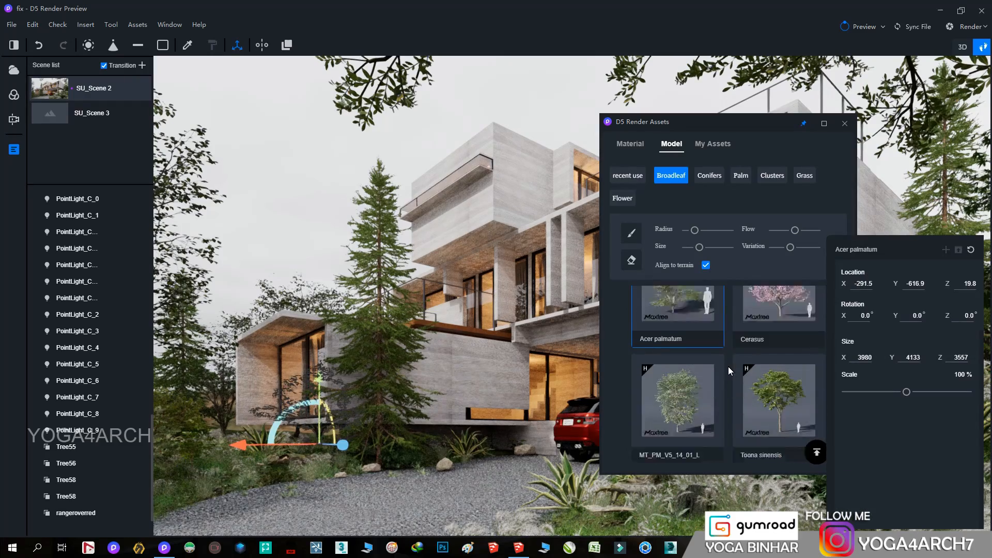
# - Place an MT_PM_V5_14_01_L tree from the Broadleaf models in the background beyond the low wing, and close the asset library
pyautogui.click(680, 374)
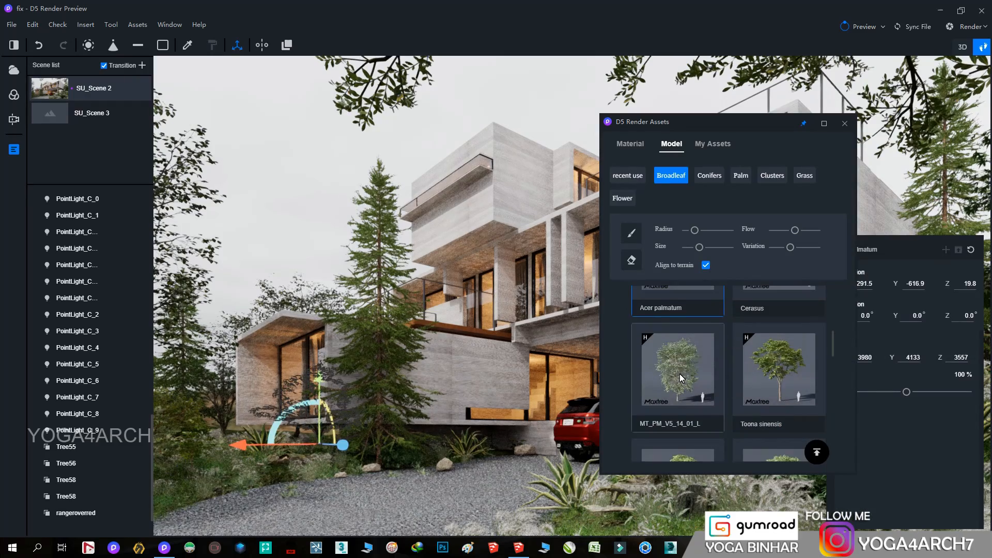
pyautogui.click(234, 436)
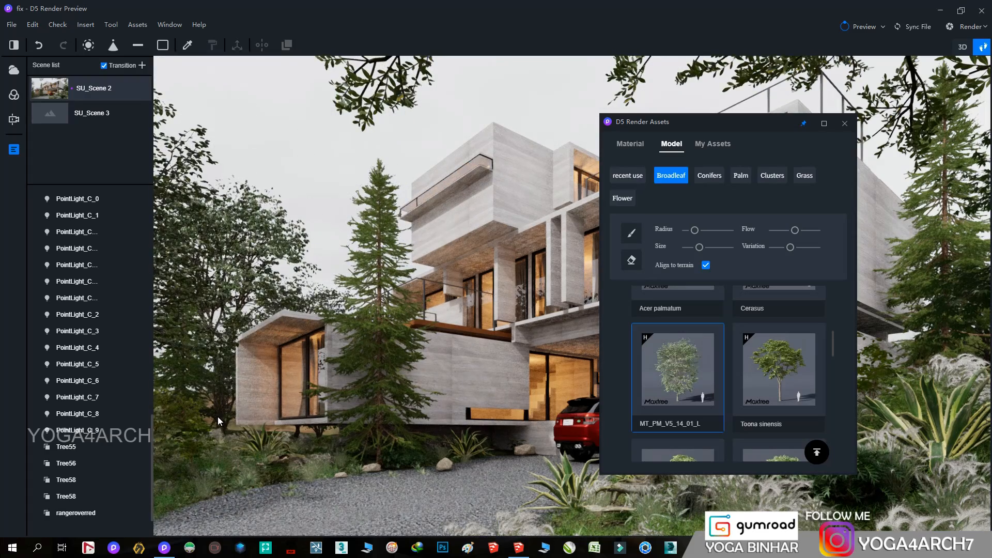
pyautogui.click(203, 423)
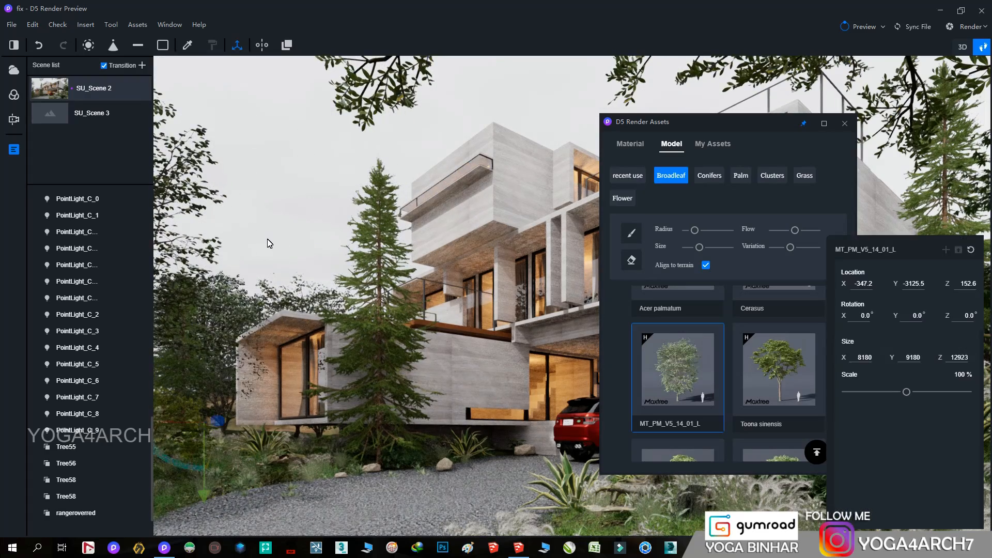
pyautogui.click(267, 238)
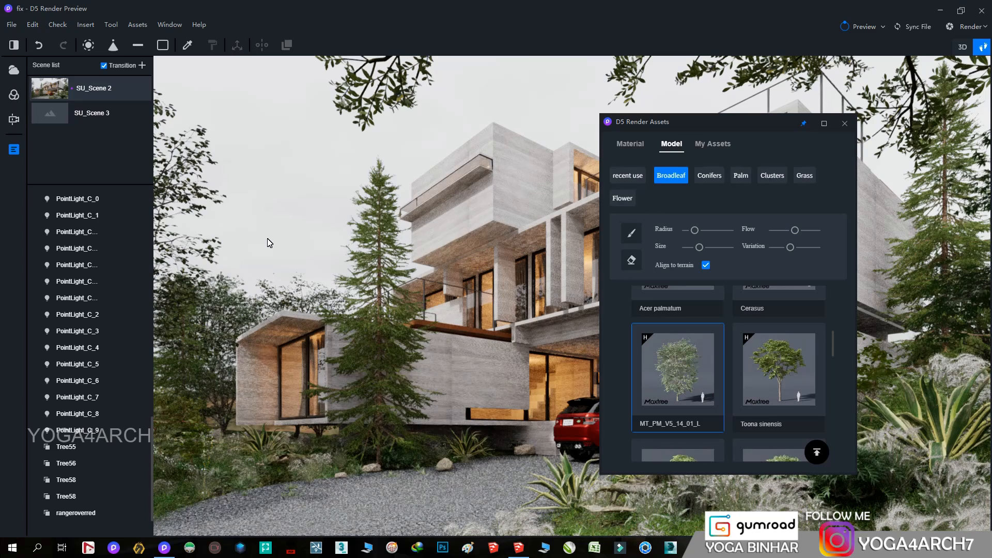
pyautogui.click(193, 367)
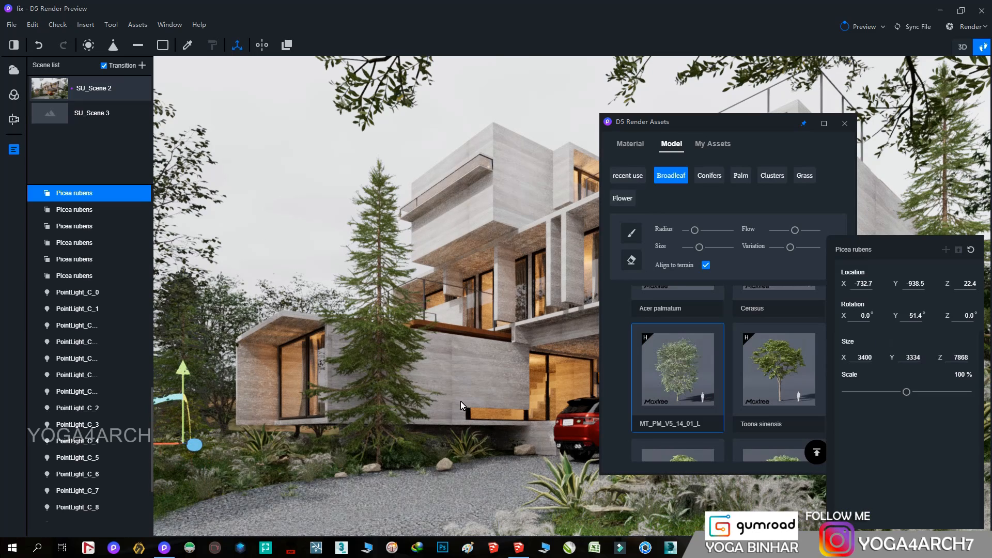
pyautogui.click(165, 373)
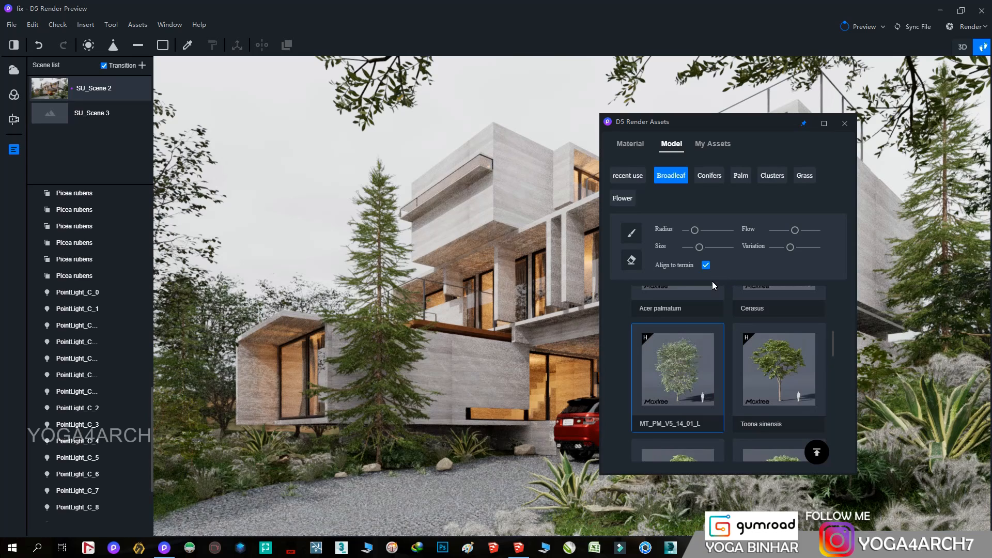
pyautogui.click(845, 123)
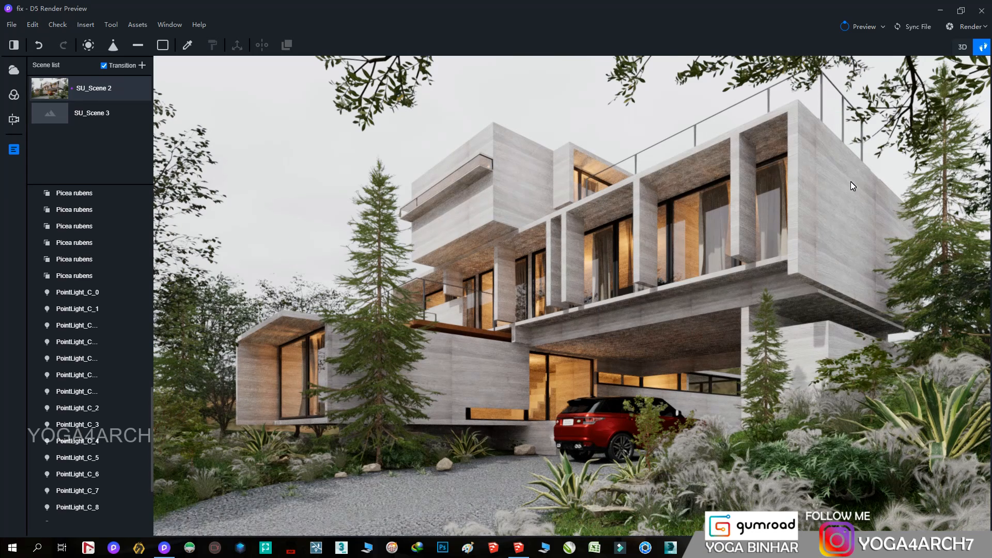
# - Shift the 182 7 object in the planting bed beside the driveway to X -625.7 and lower it to Z -57.9
pyautogui.click(623, 482)
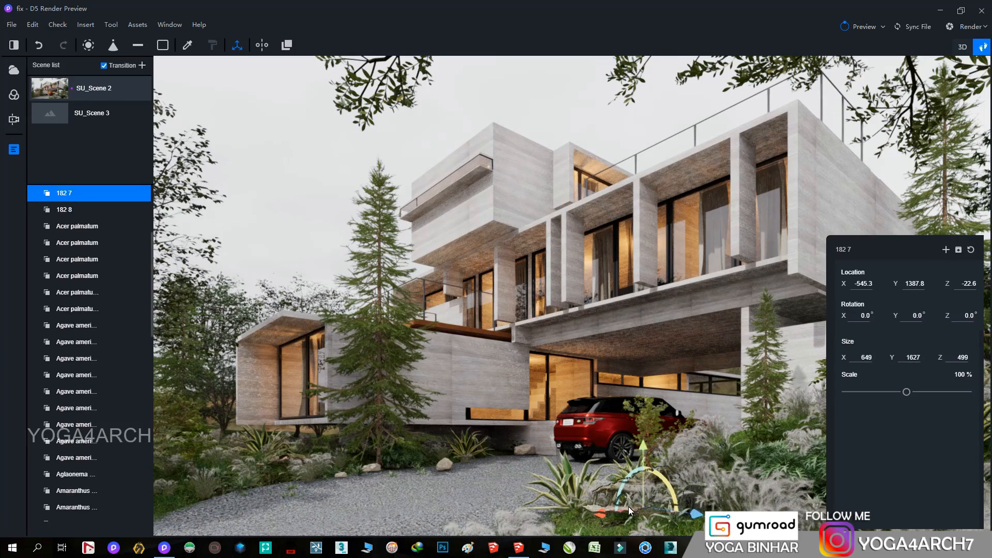
pyautogui.moveTo(566, 526); pyautogui.dragTo(550, 533)
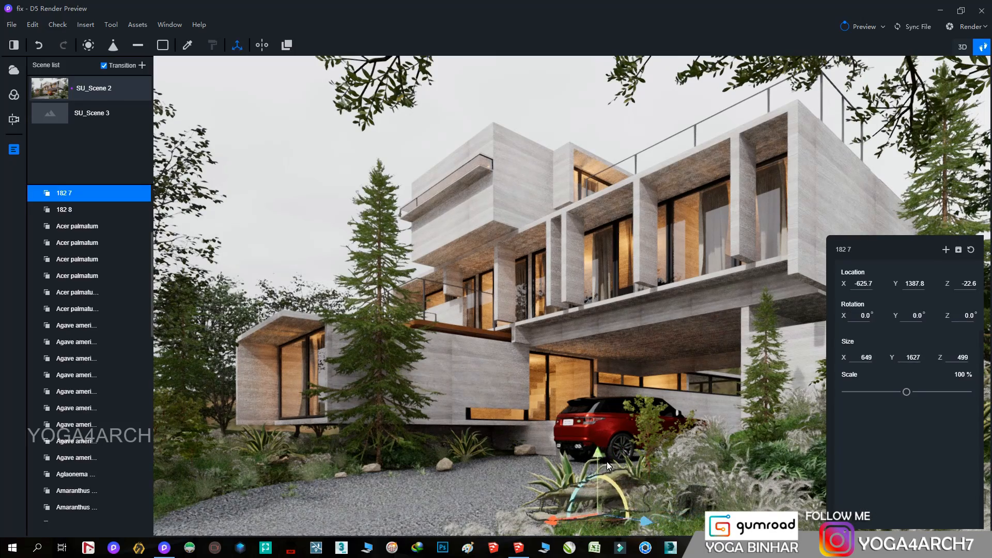
pyautogui.moveTo(596, 476); pyautogui.dragTo(595, 494)
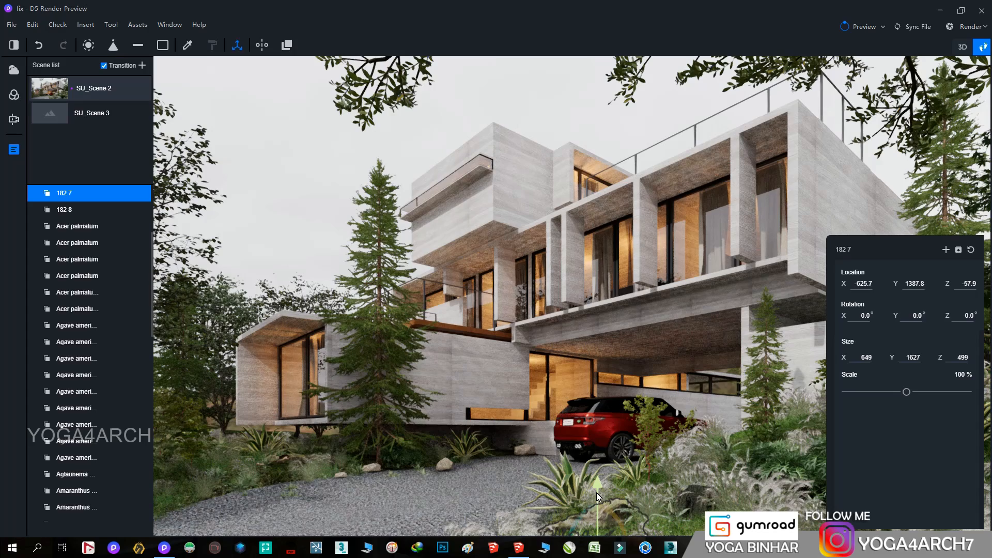
pyautogui.click(319, 243)
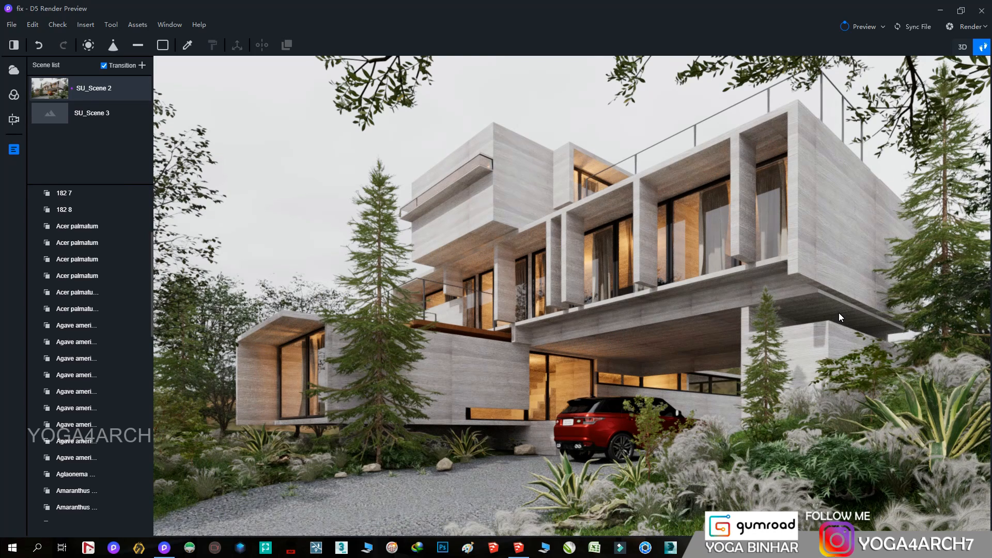
# - Open the image export settings, pull the camera slightly back to frame the whole house, and update SU_Scene 3 with this view
pyautogui.click(971, 26)
pyautogui.click(907, 41)
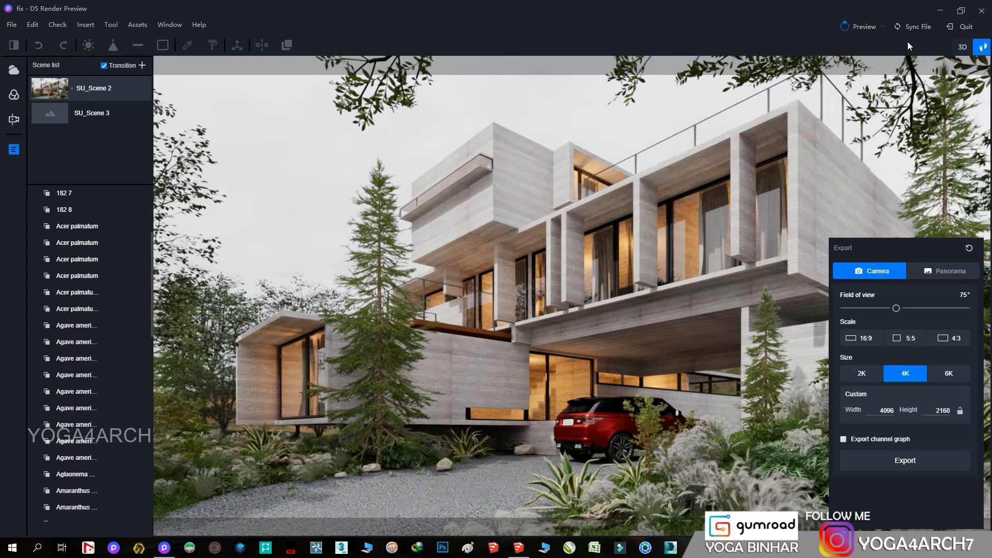
pyautogui.scroll(-1, 809, 178)
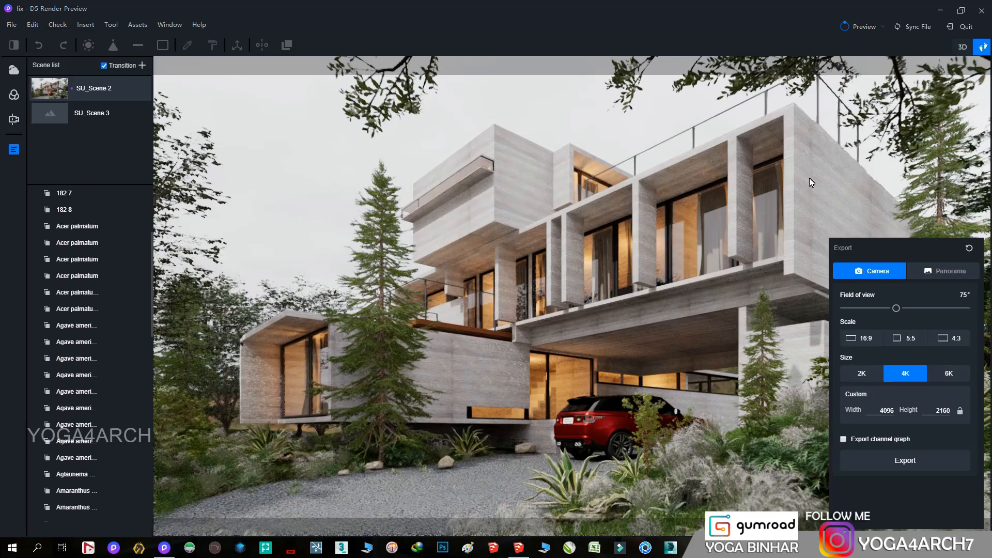
pyautogui.scroll(-1, 810, 178)
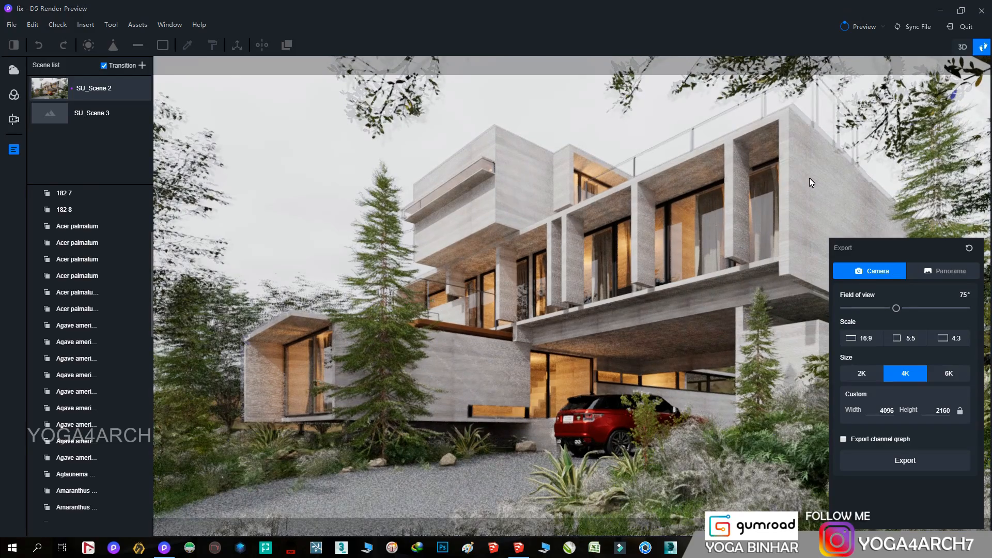
pyautogui.scroll(1, 810, 178)
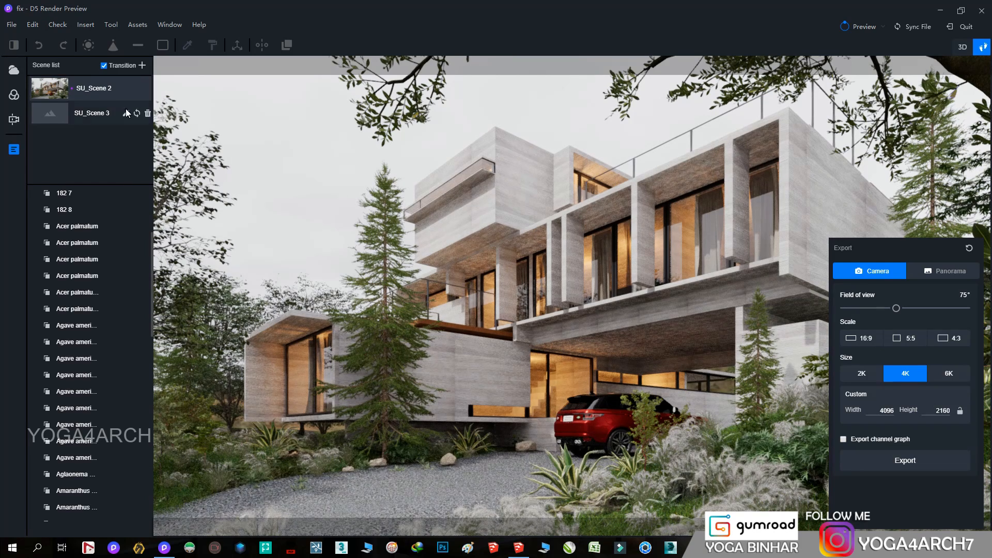
pyautogui.click(136, 113)
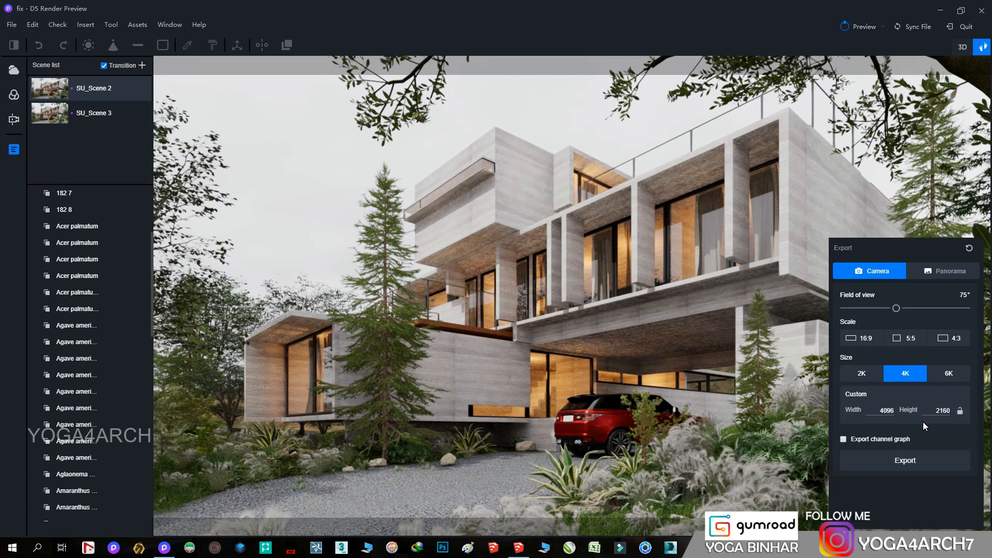
# - Export the 4K camera render as a PNG named final in the folder D5 ASSET\TUTORIAL\13
pyautogui.click(922, 460)
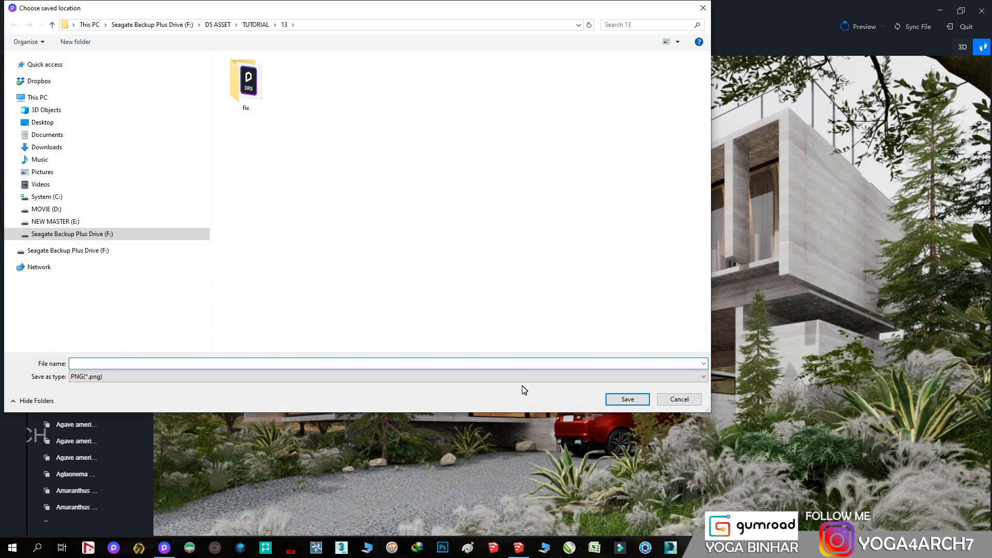
pyautogui.write('final')
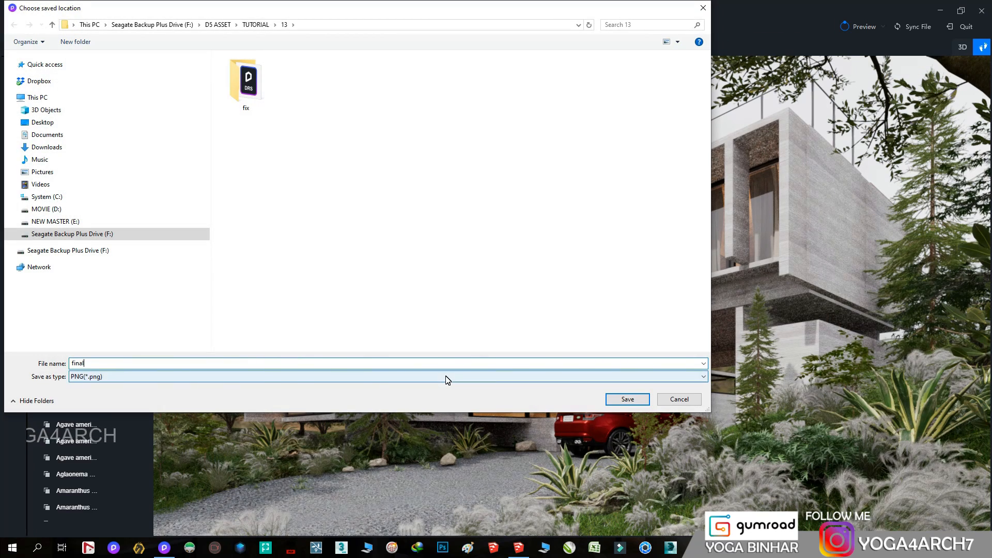
pyautogui.click(627, 400)
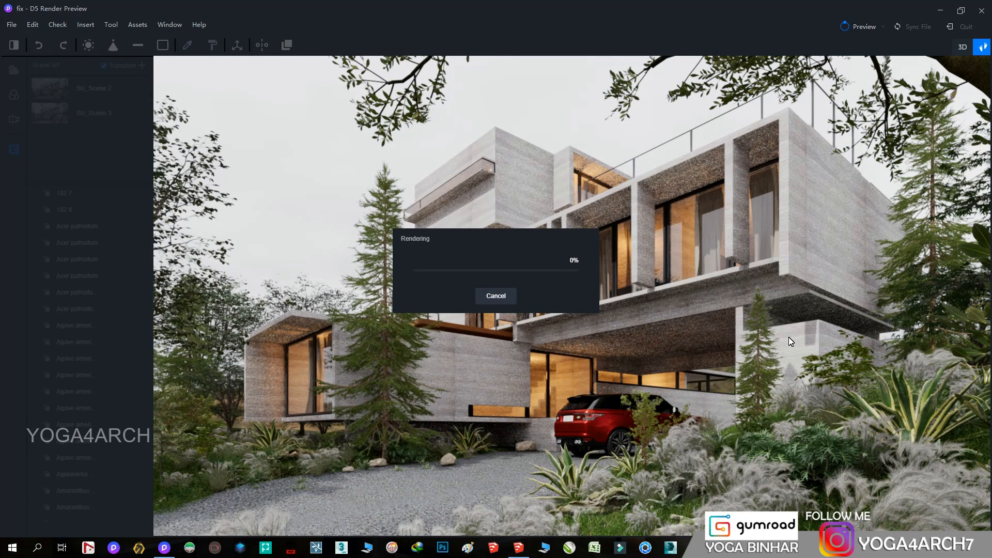